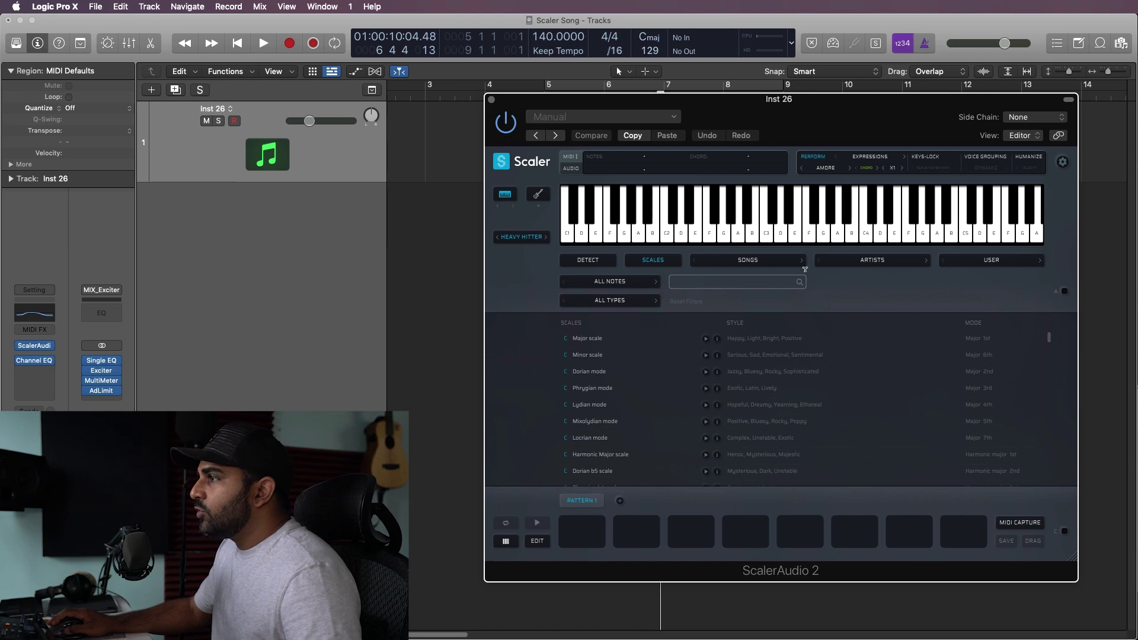
Step: Search the scales for f#m and load the F# Minor scale
type("f#m")
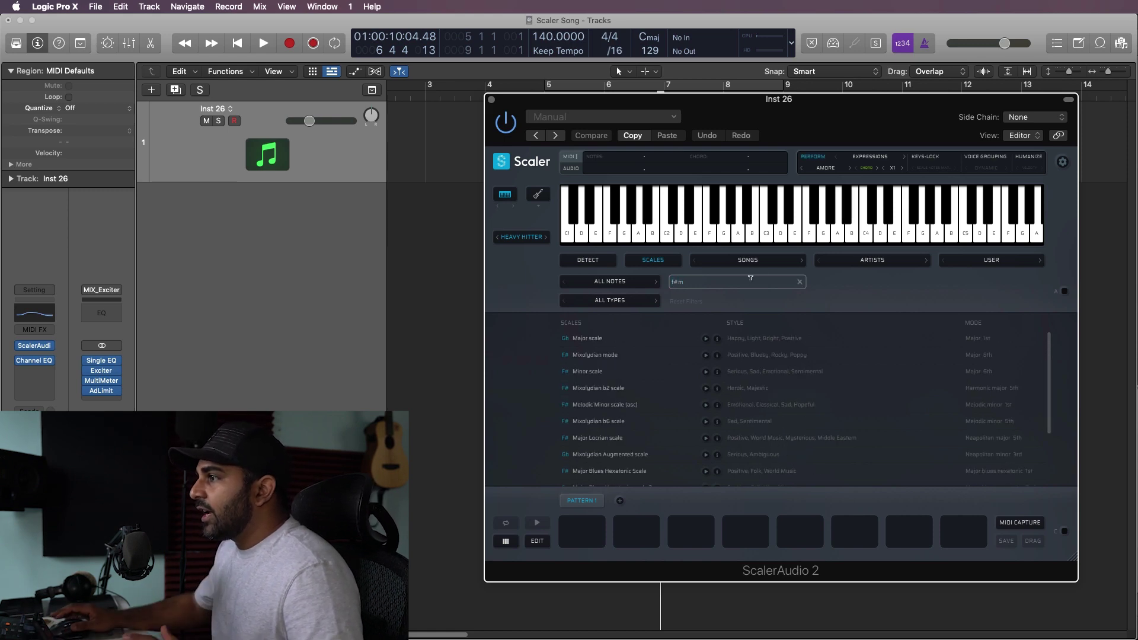
left_click(604, 374)
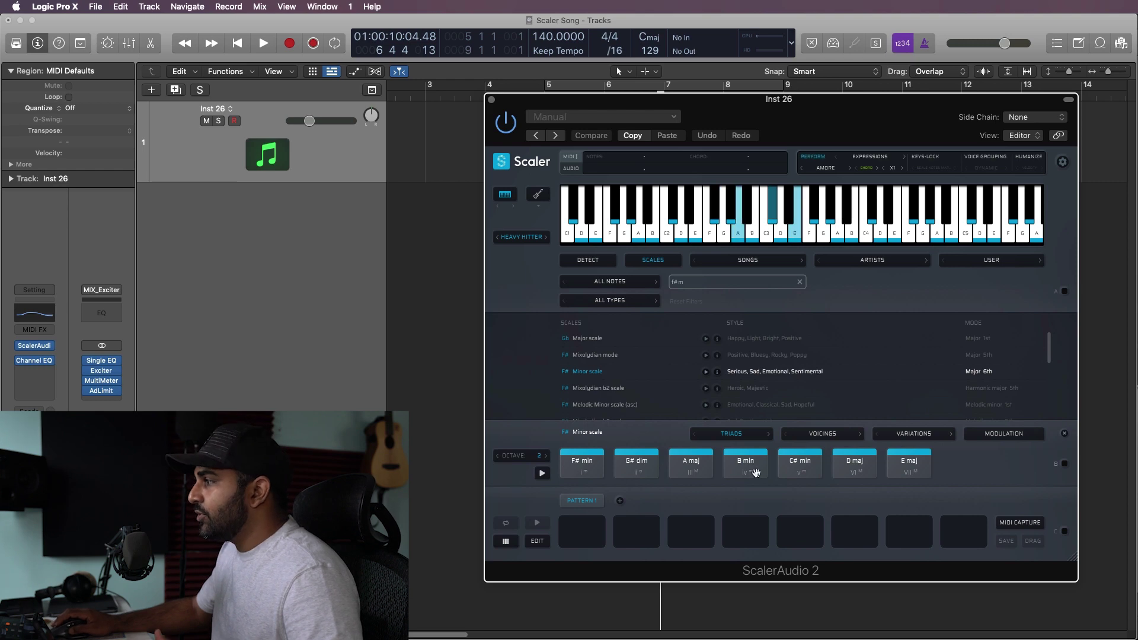
Step: Load the Future Bass 4 chord set from the song presets
left_click(741, 264)
mouse_move(742, 410)
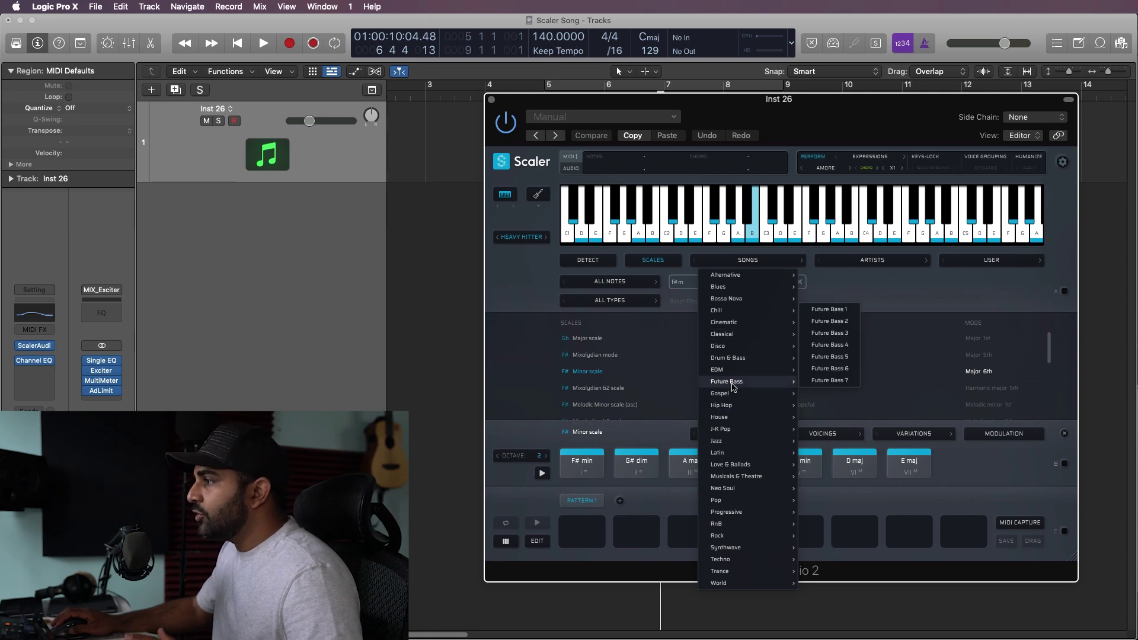
left_click(827, 416)
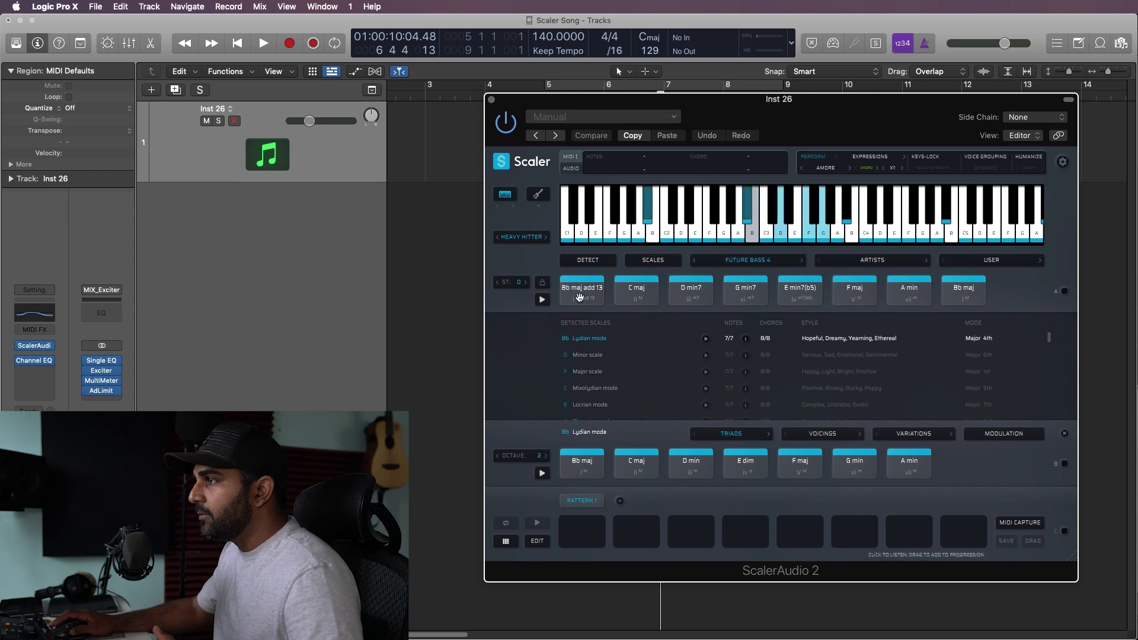
Step: Load a Jon Cutler chord set from the artist presets and step back to Jon Cutler 3
left_click(871, 260)
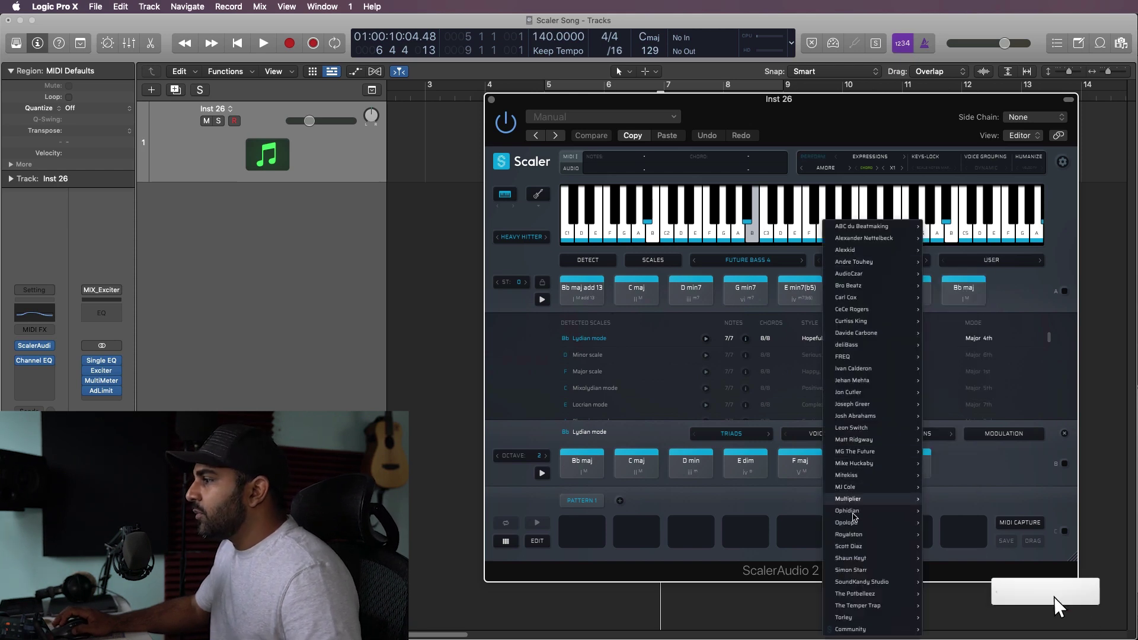
mouse_move(862, 440)
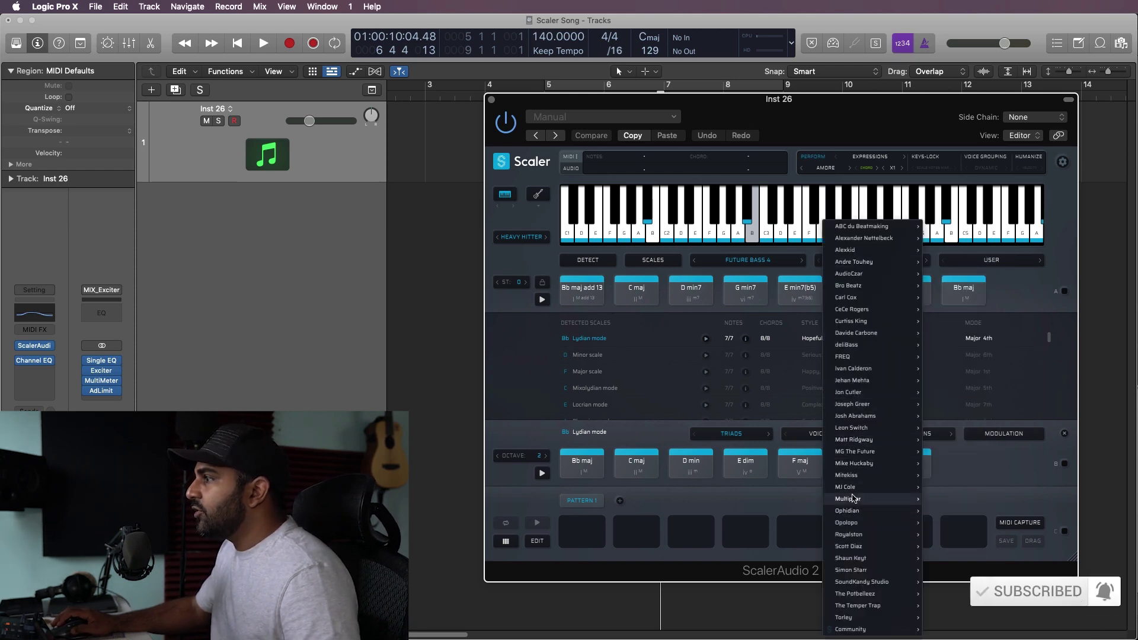
mouse_move(858, 394)
left_click(949, 390)
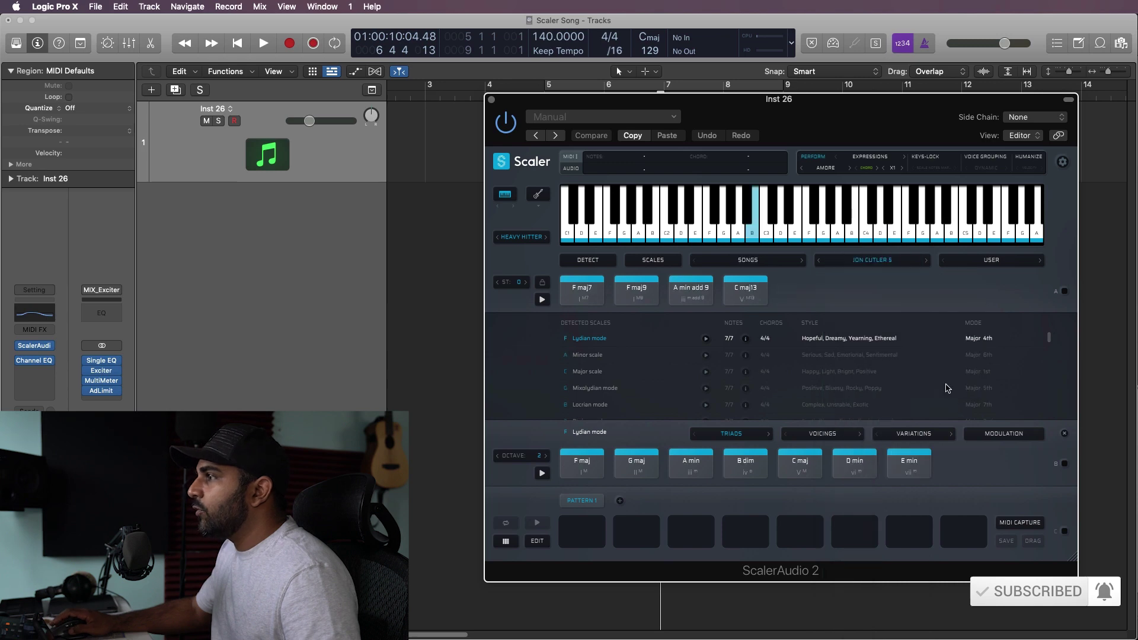
left_click(819, 262)
left_click(819, 262)
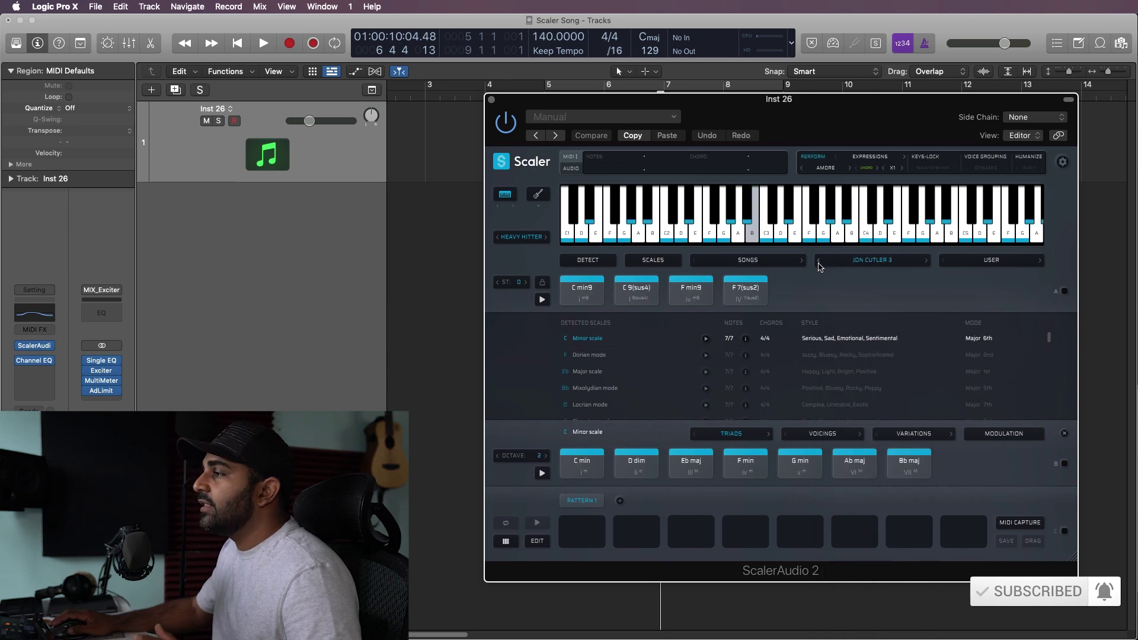
Step: Return to the scales list, reload F# Minor, and view the user chord set options
left_click(654, 261)
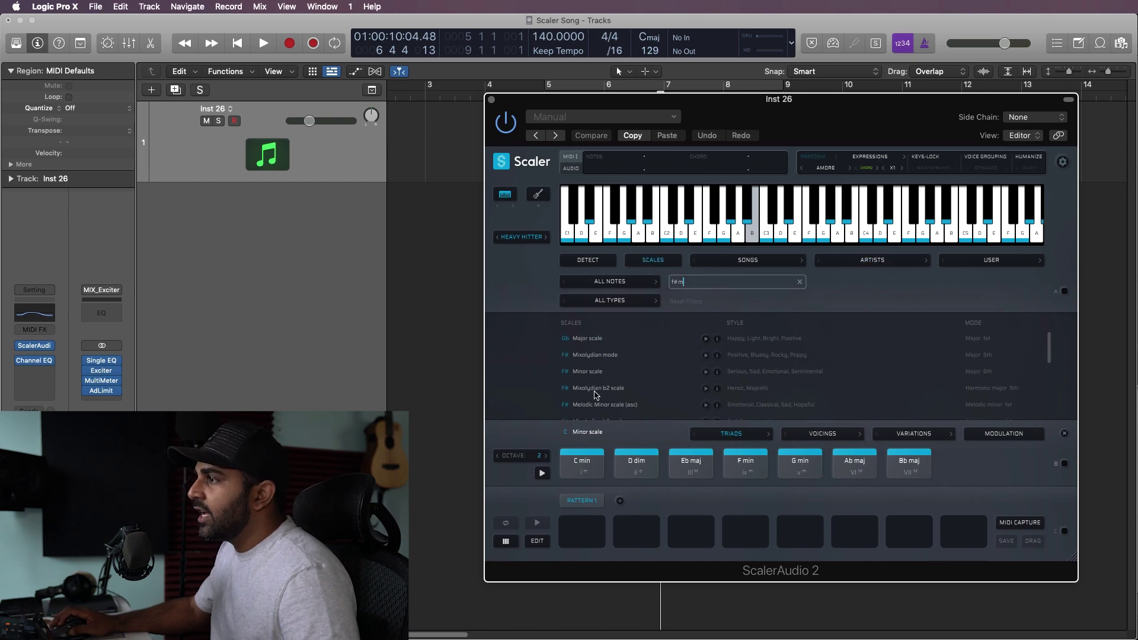
left_click(596, 372)
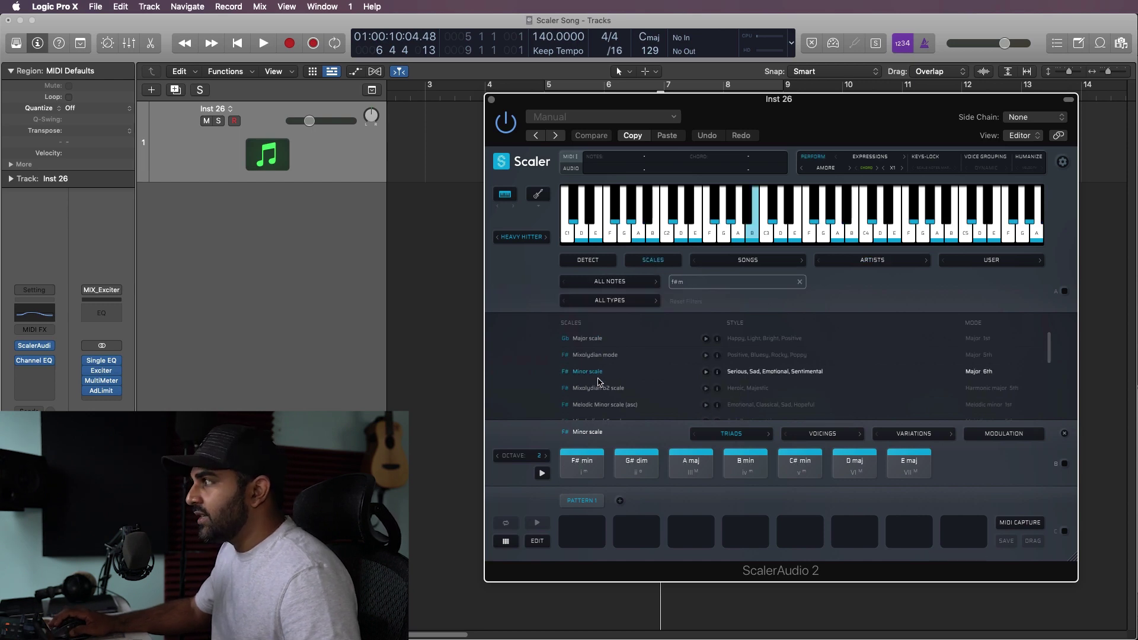
left_click(1001, 256)
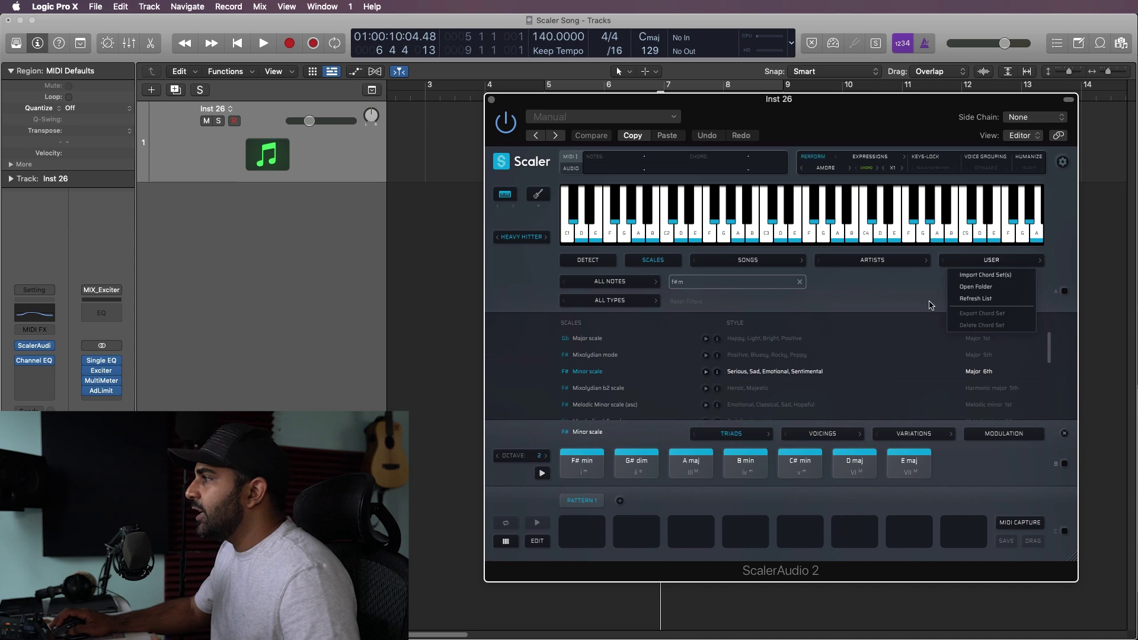
left_click(888, 296)
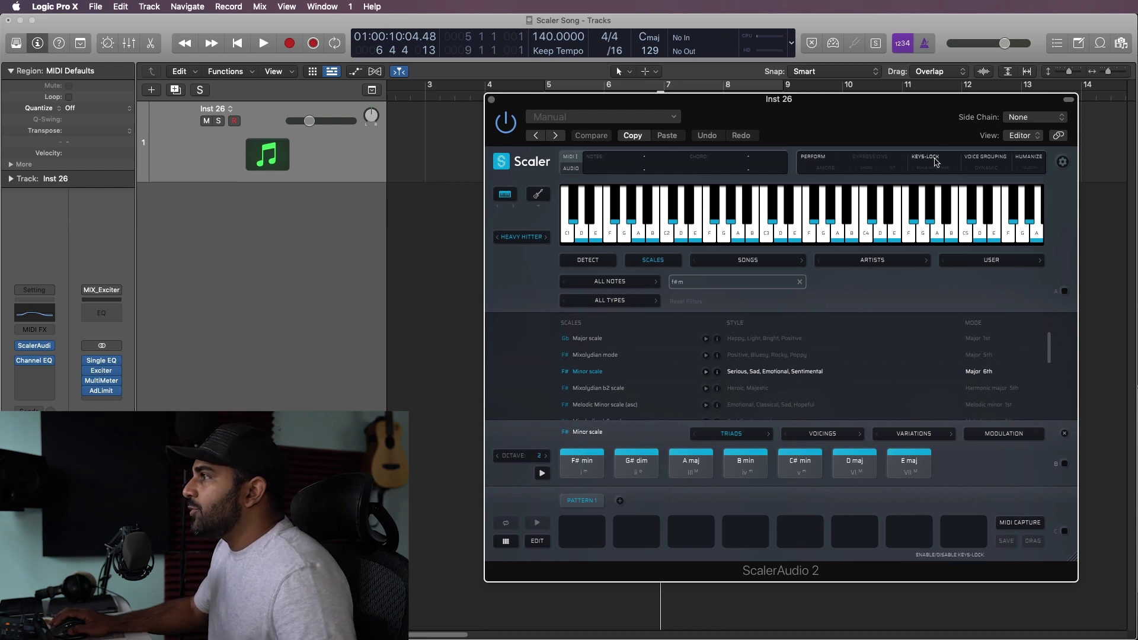
Step: Turn Perform on and look through the Expressions, Arpeggio and Strumming performance types
left_click(810, 159)
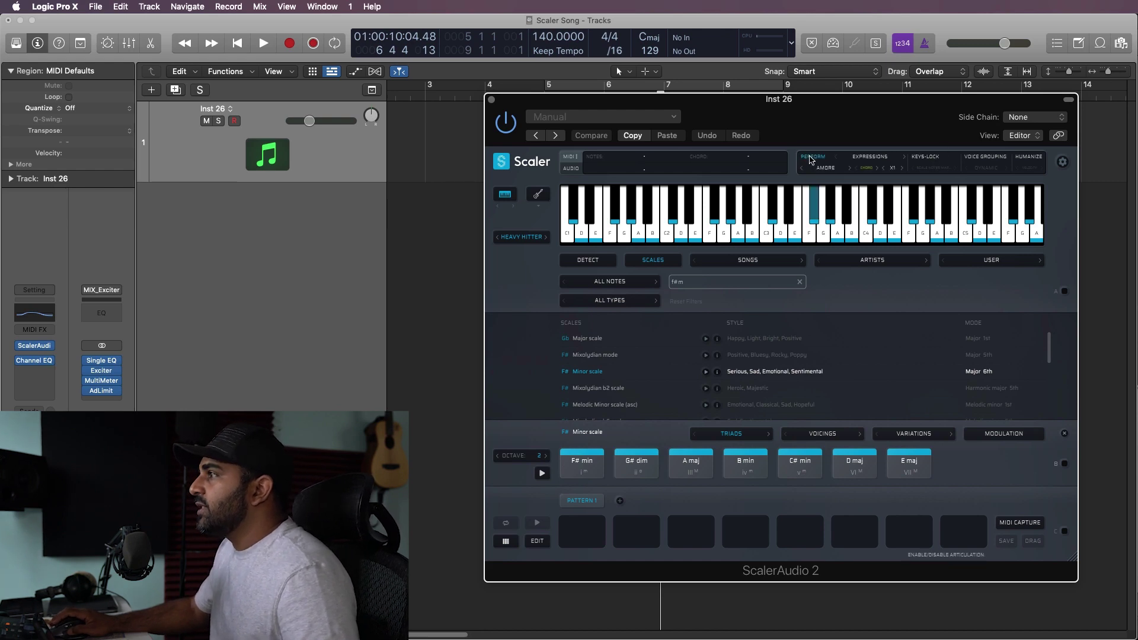
left_click(869, 157)
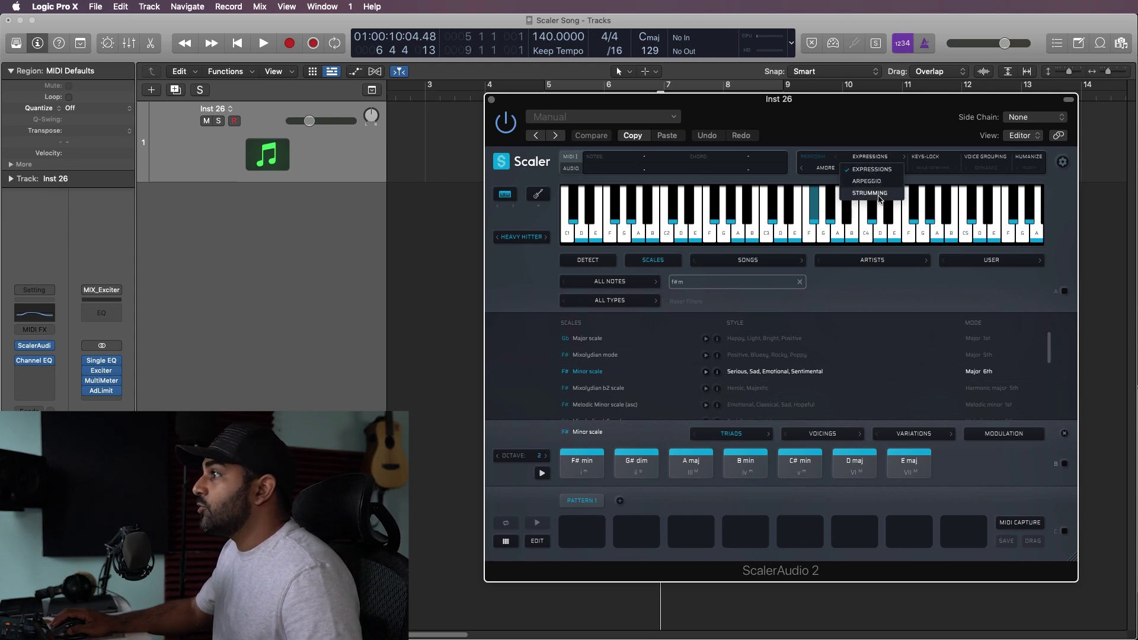
left_click(879, 197)
Step: Turn on Keys-Lock and review its mapping modes, keeping Scale Notes Mapped
left_click(929, 161)
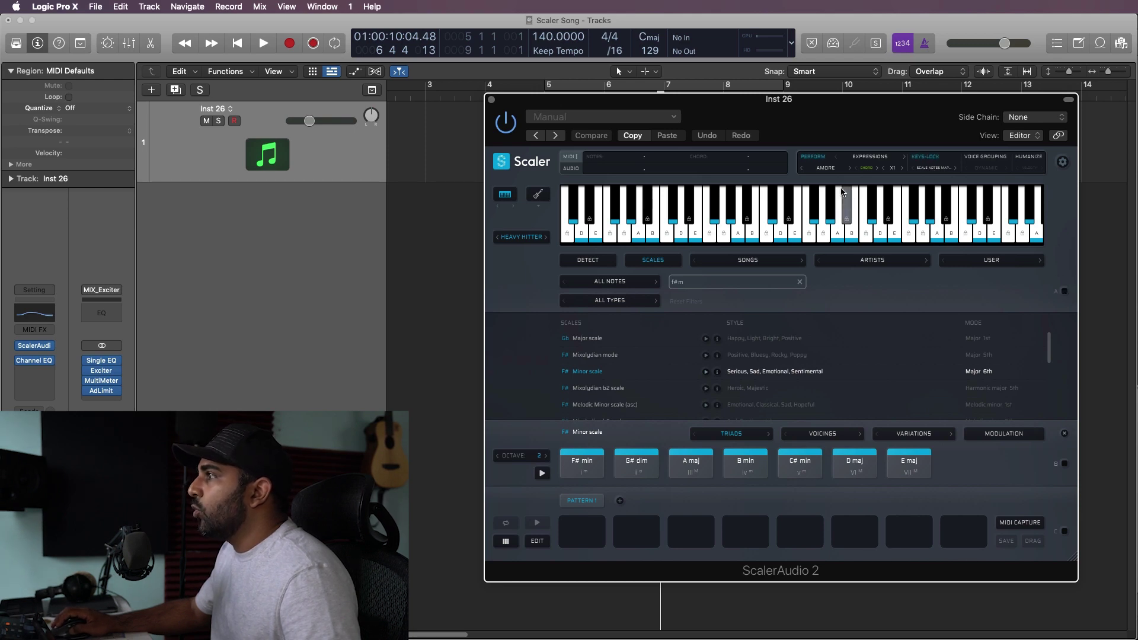
left_click(932, 169)
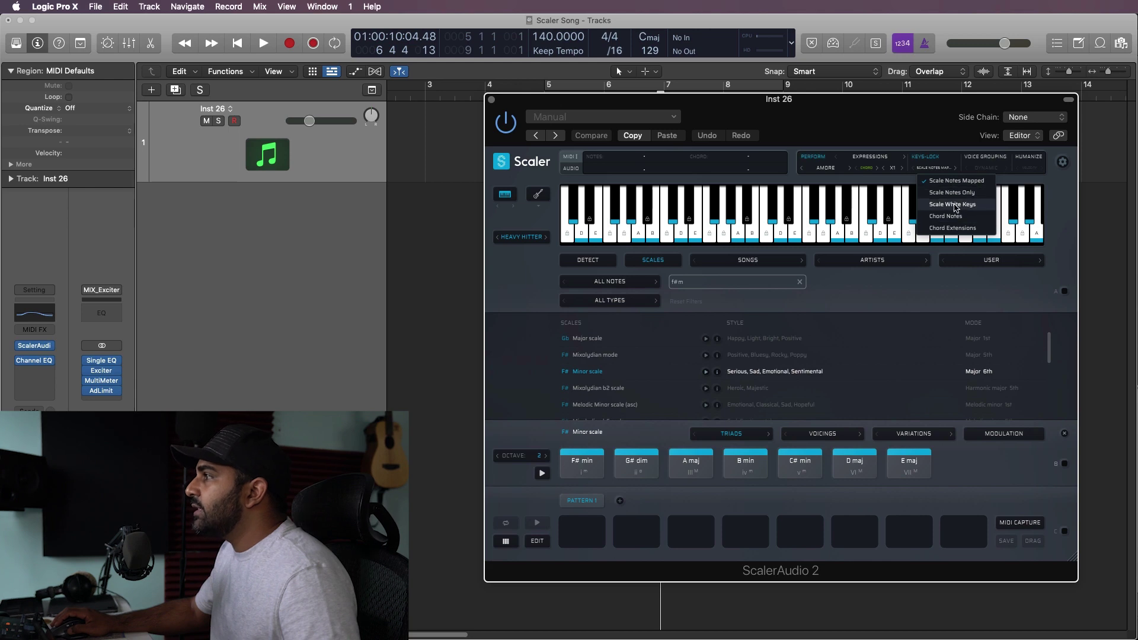
left_click(898, 286)
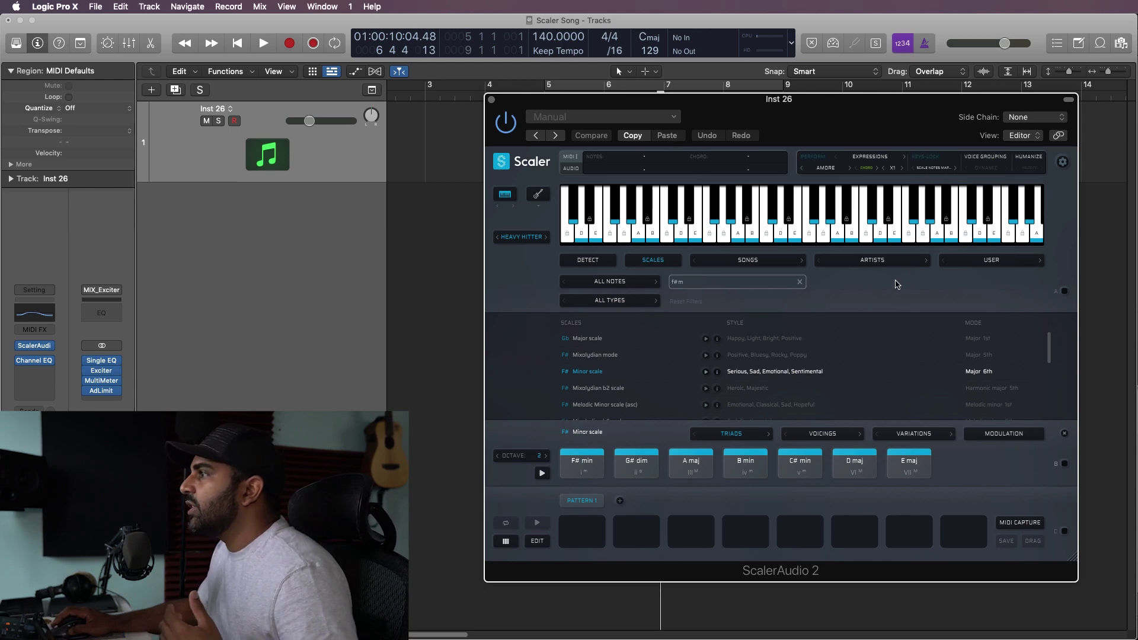
Step: Audition several white keys on the virtual keyboard with Keys-Lock active, and turn Keys-Lock off
left_click(907, 232)
left_click(880, 235)
left_click(883, 236)
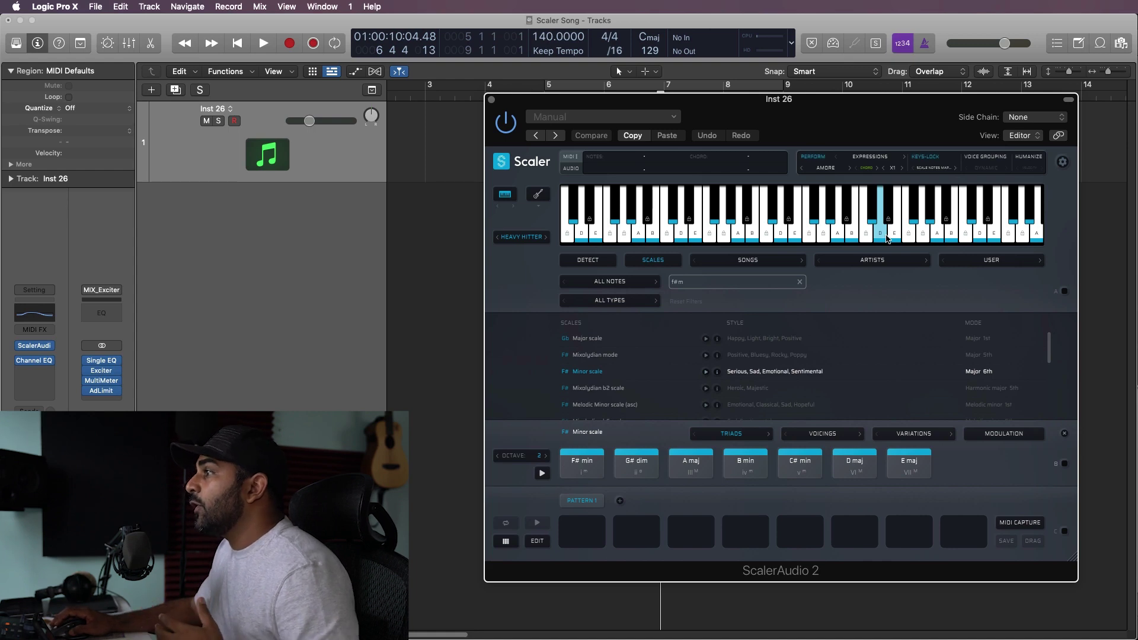
left_click(876, 239)
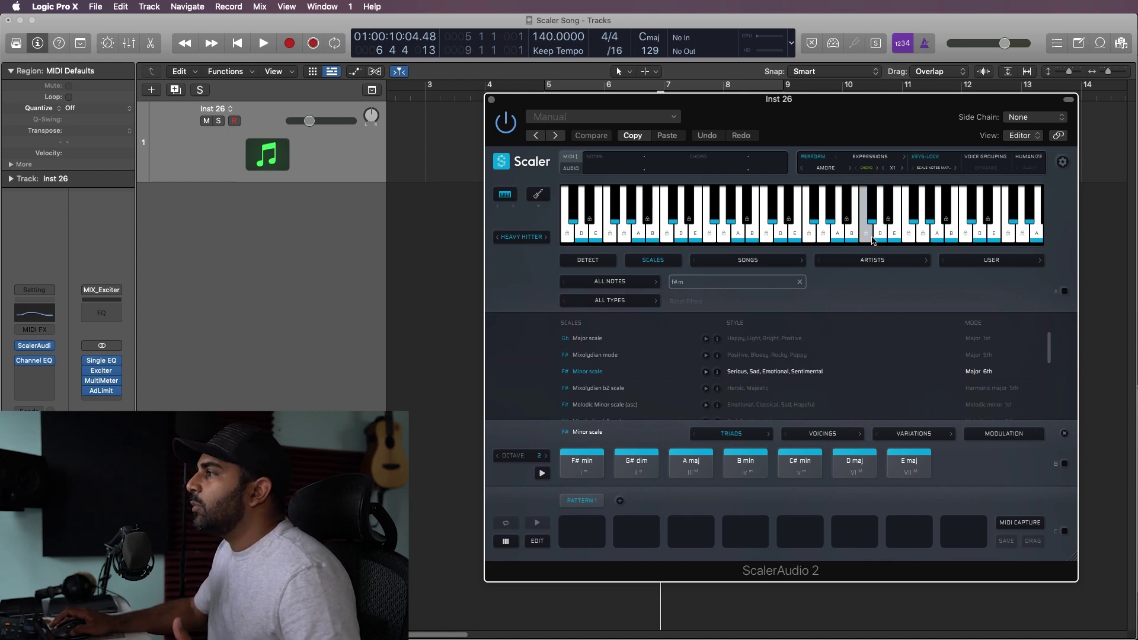
left_click(928, 157)
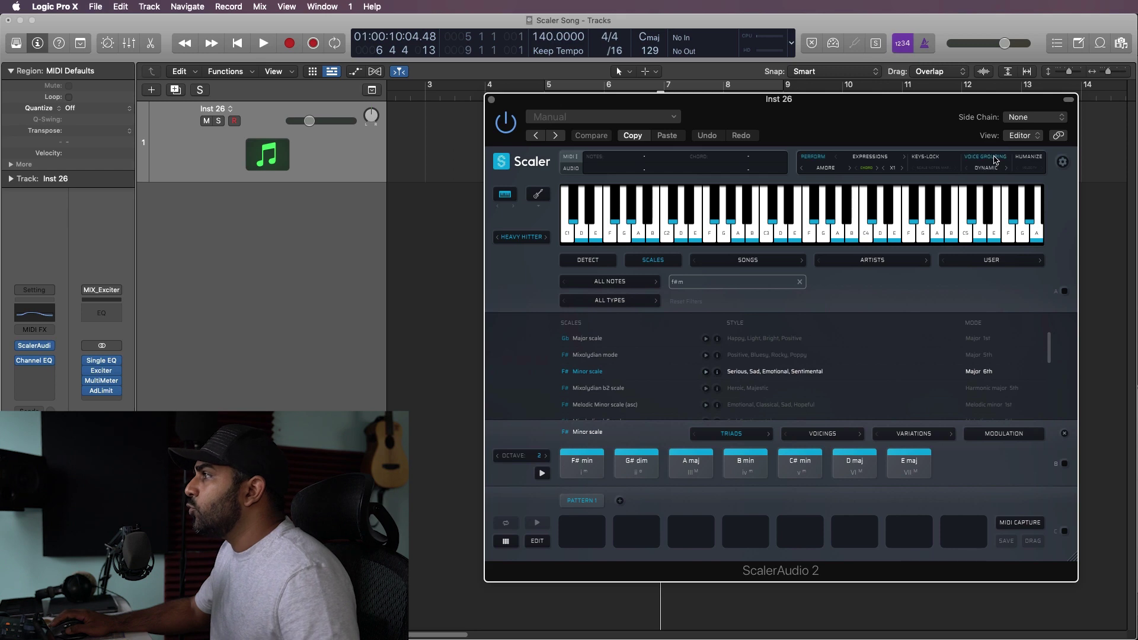
Step: Enable Voice Grouping with the Dynamic option and turn Perform off
left_click(985, 157)
left_click(987, 167)
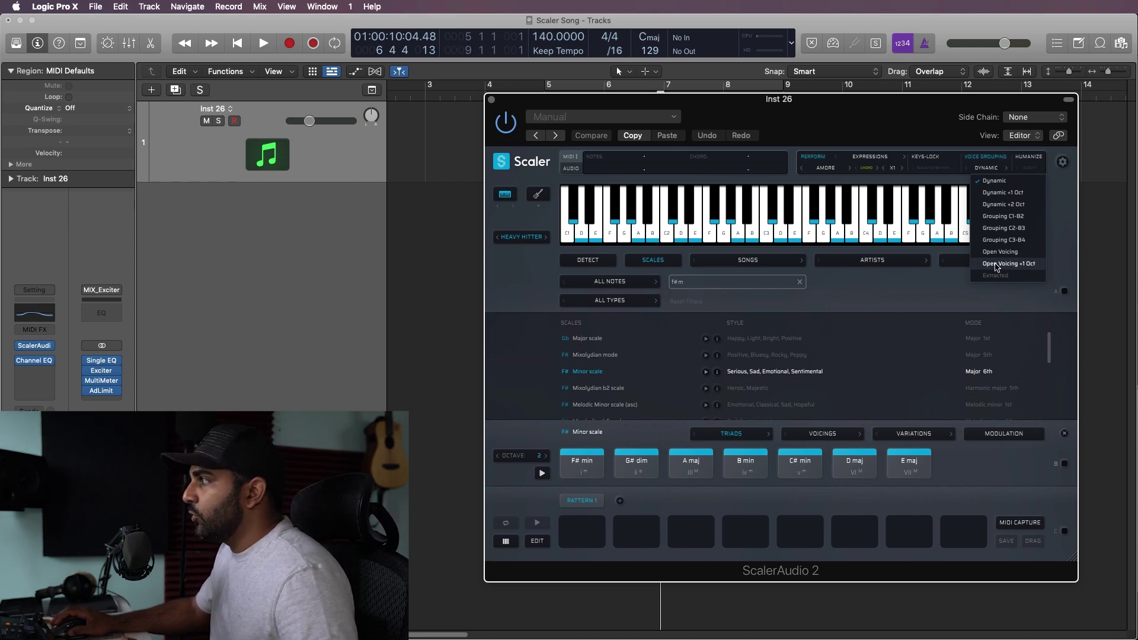
left_click(993, 161)
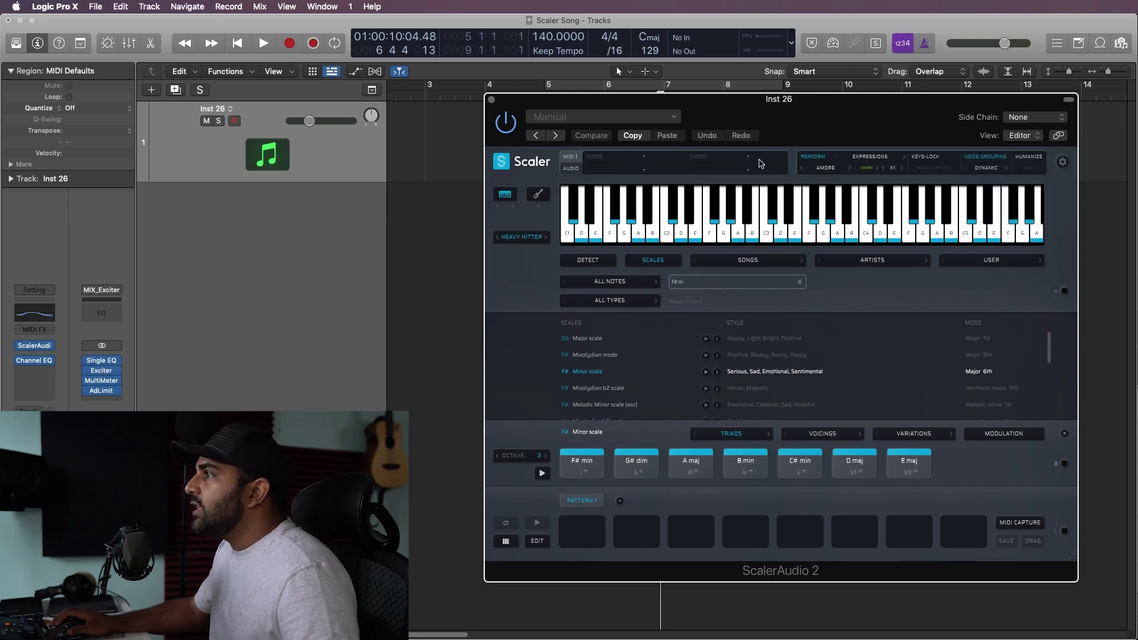
left_click(813, 159)
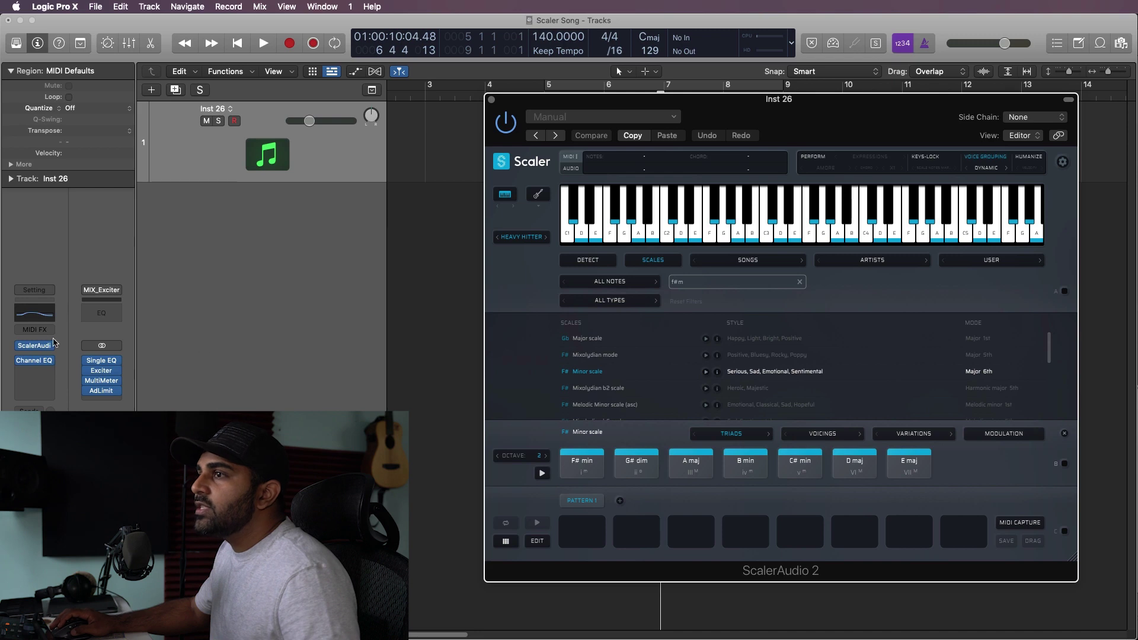
Step: Add a new software instrument track and load the Empty Kit user patch onto it
double_click(255, 281)
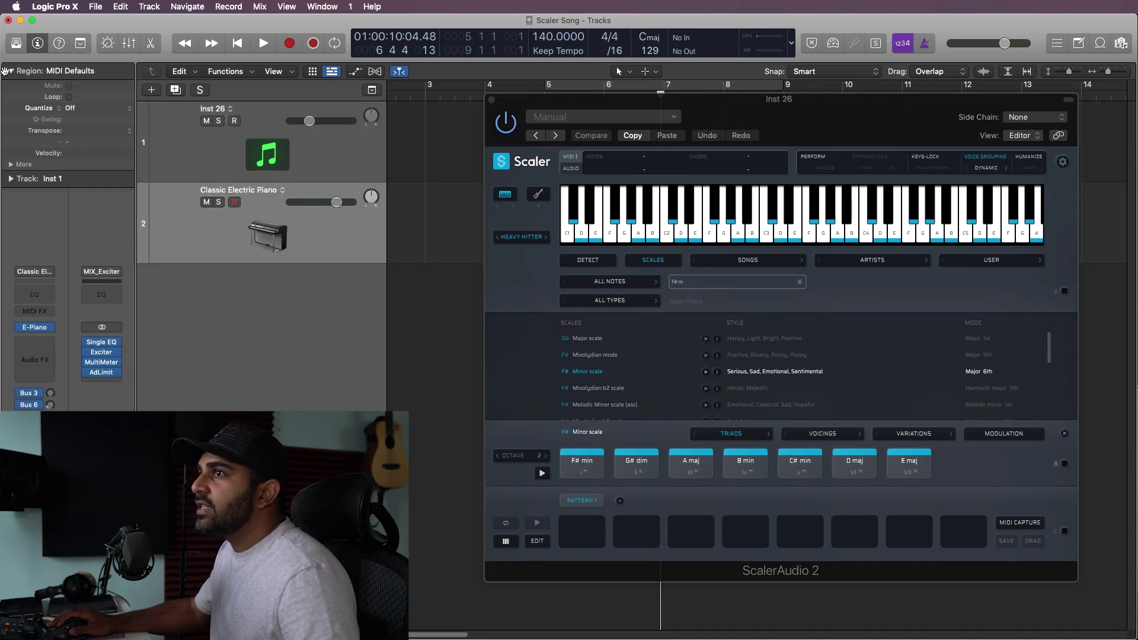
left_click(17, 45)
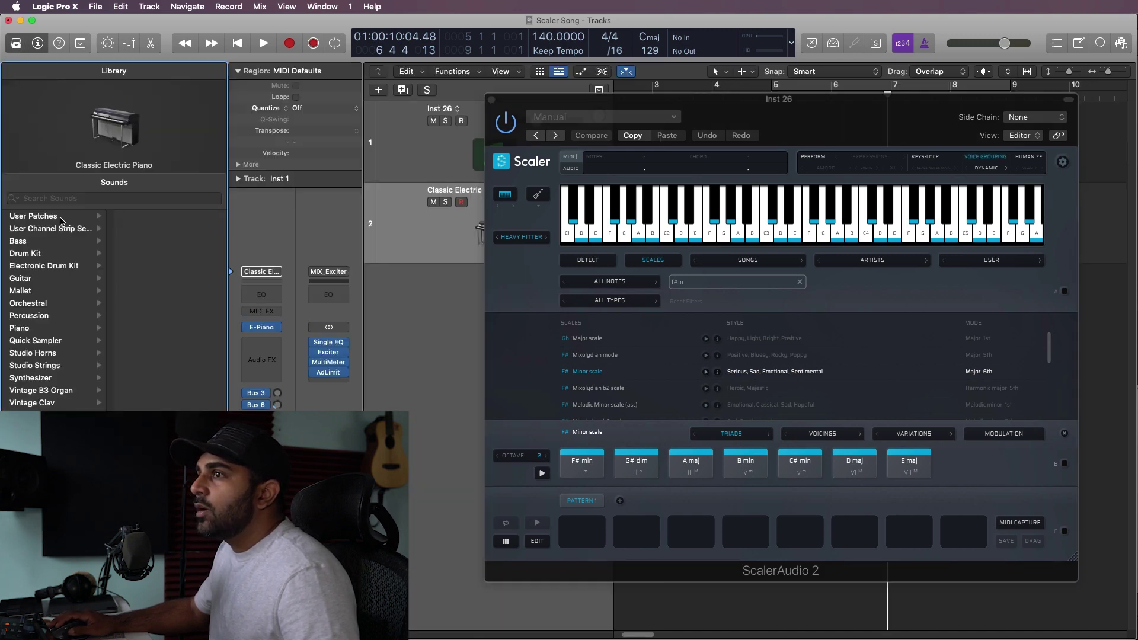
left_click(61, 221)
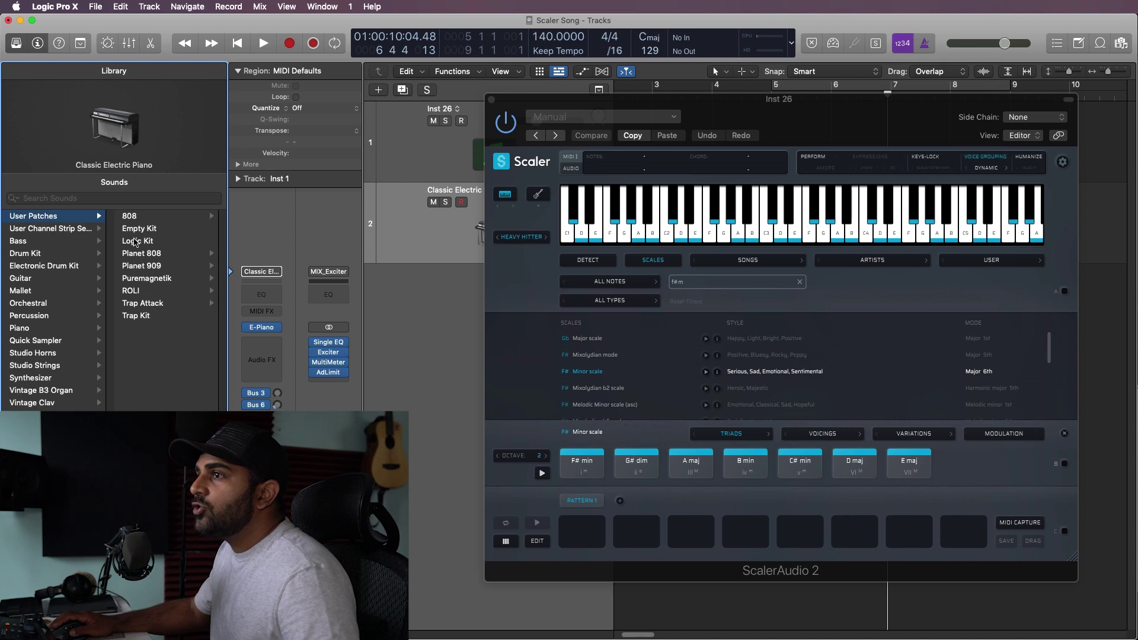
left_click(139, 229)
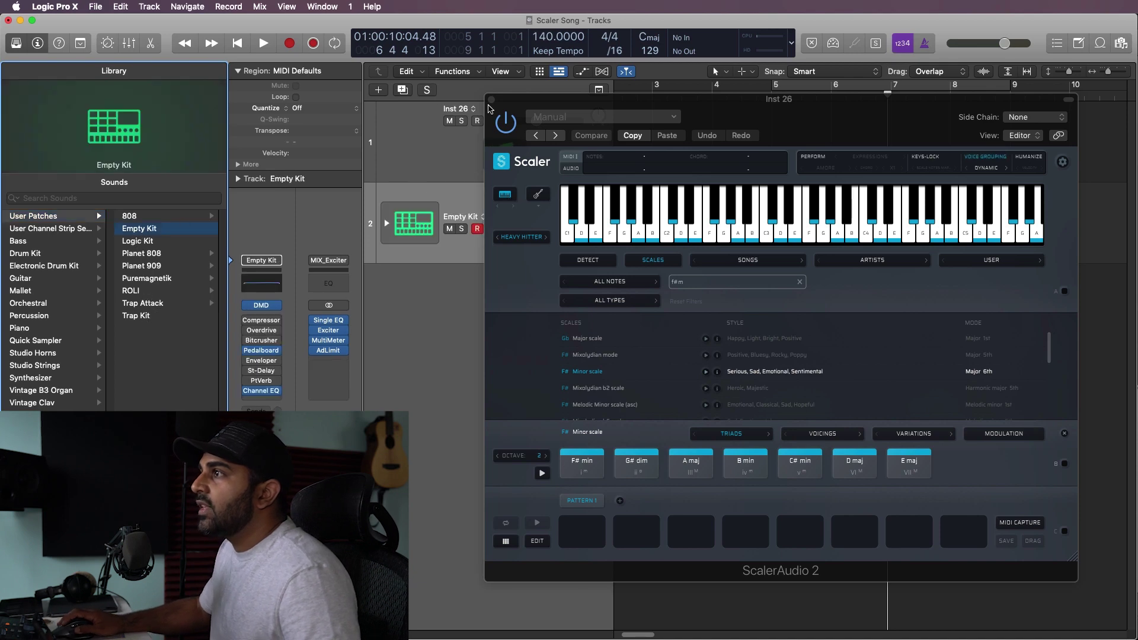
Step: Replace the Scaler window with the Empty Kit's Drum Machine Designer and open the All Files browser's bookmarks
left_click(490, 99)
left_click(260, 305)
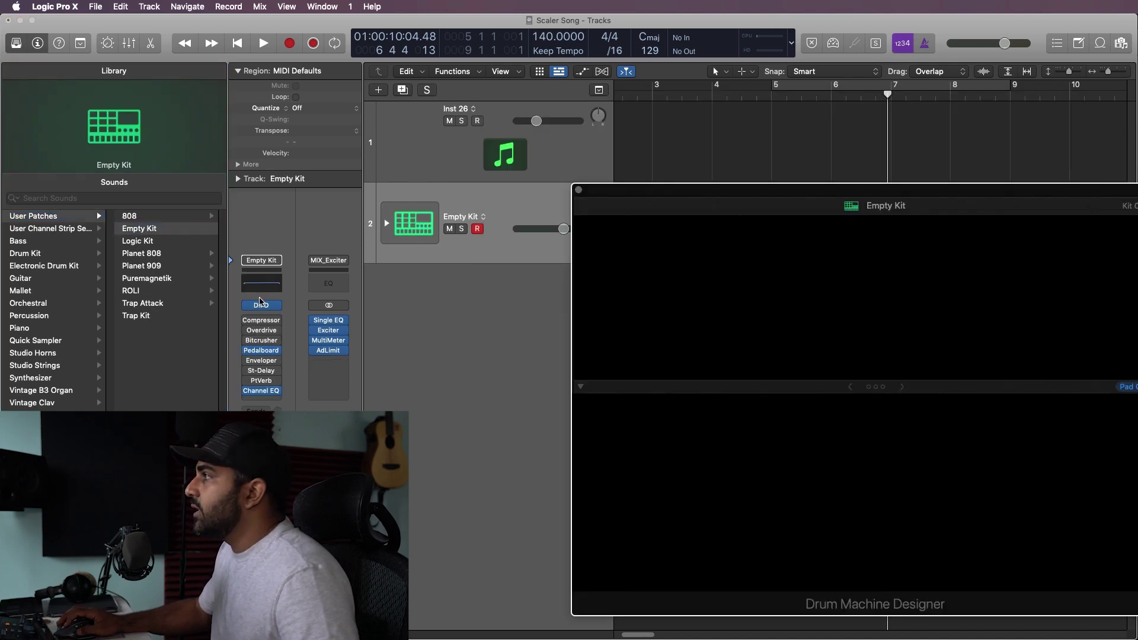
left_click(1122, 43)
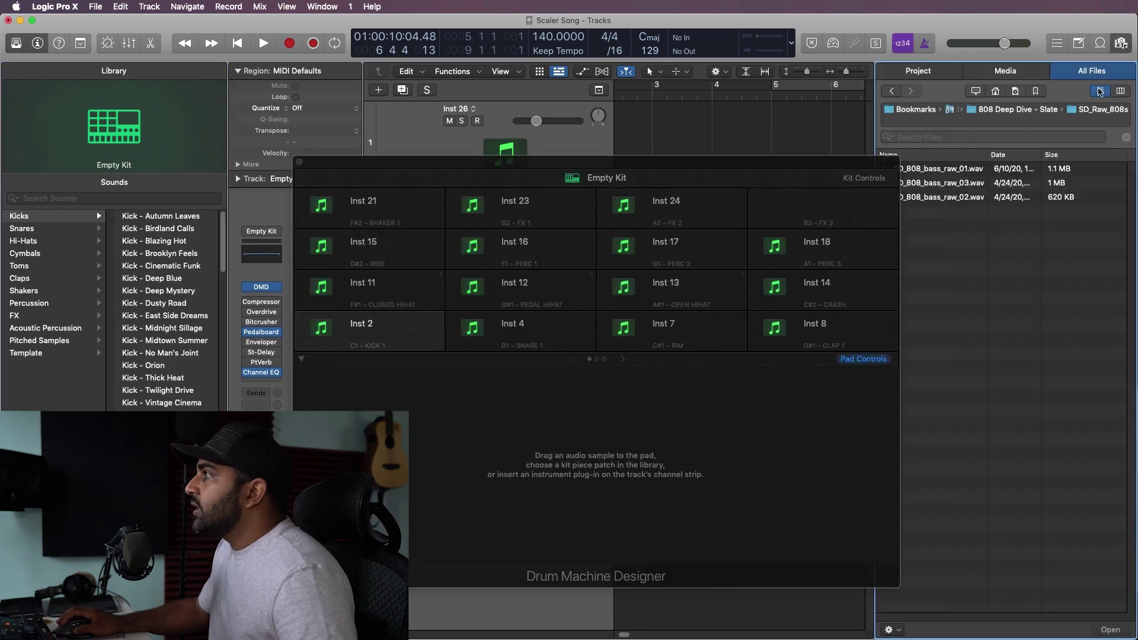
left_click(919, 71)
left_click(1094, 72)
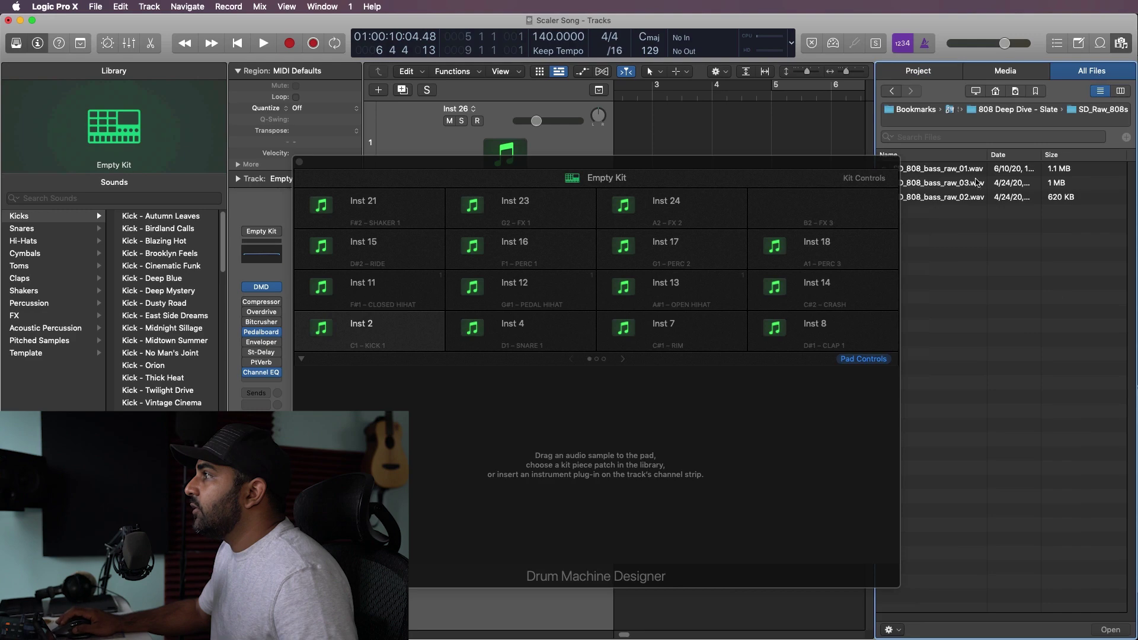
left_click(1034, 92)
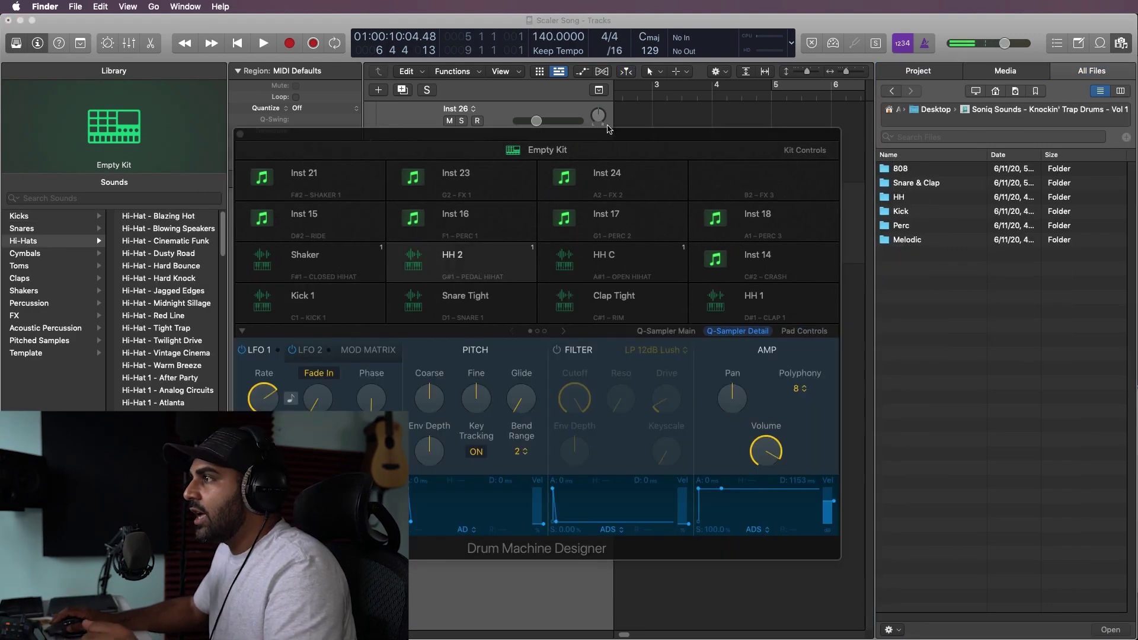
Step: Move the Drum Machine Designer window aside, hide the Library, and close the designer window
left_click_drag(717, 134, 823, 144)
left_click_drag(698, 148, 733, 144)
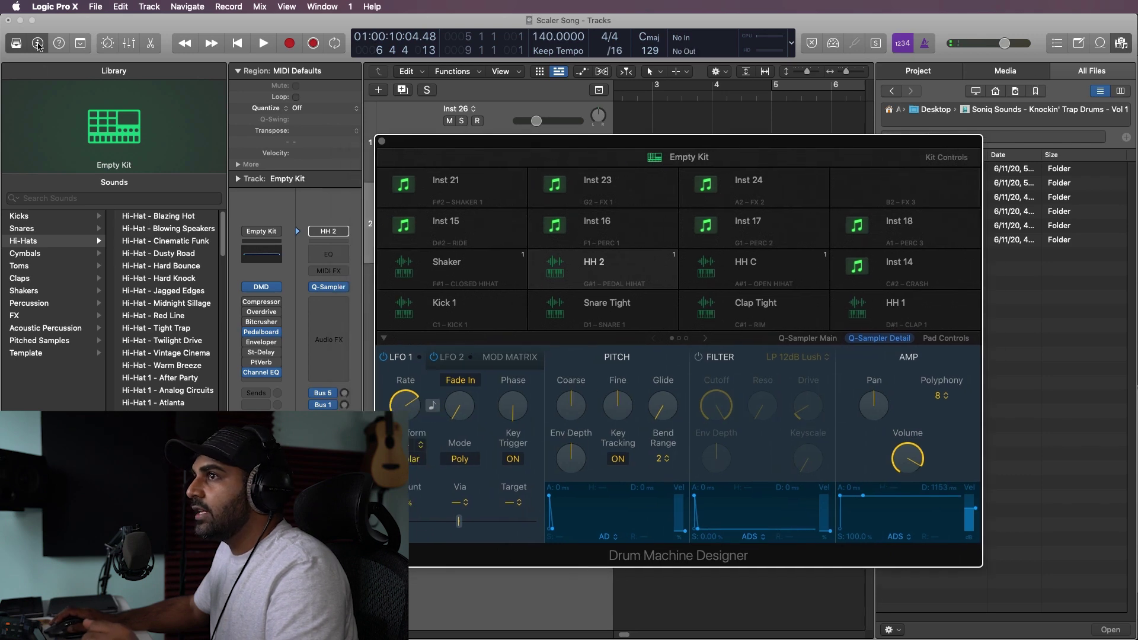
left_click(12, 45)
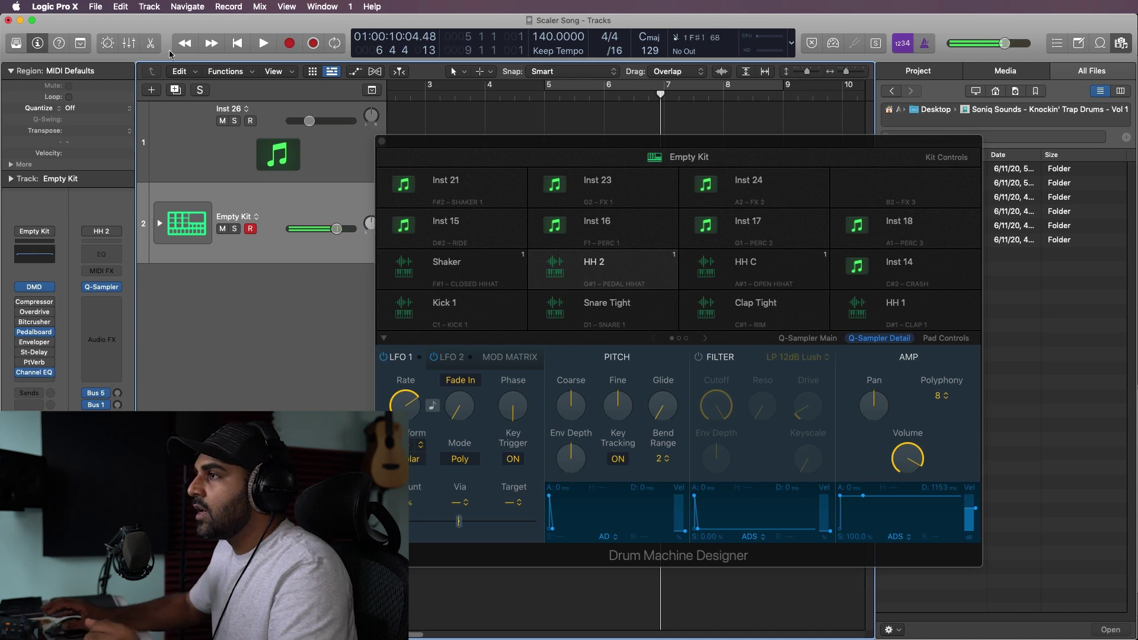
key("super+w")
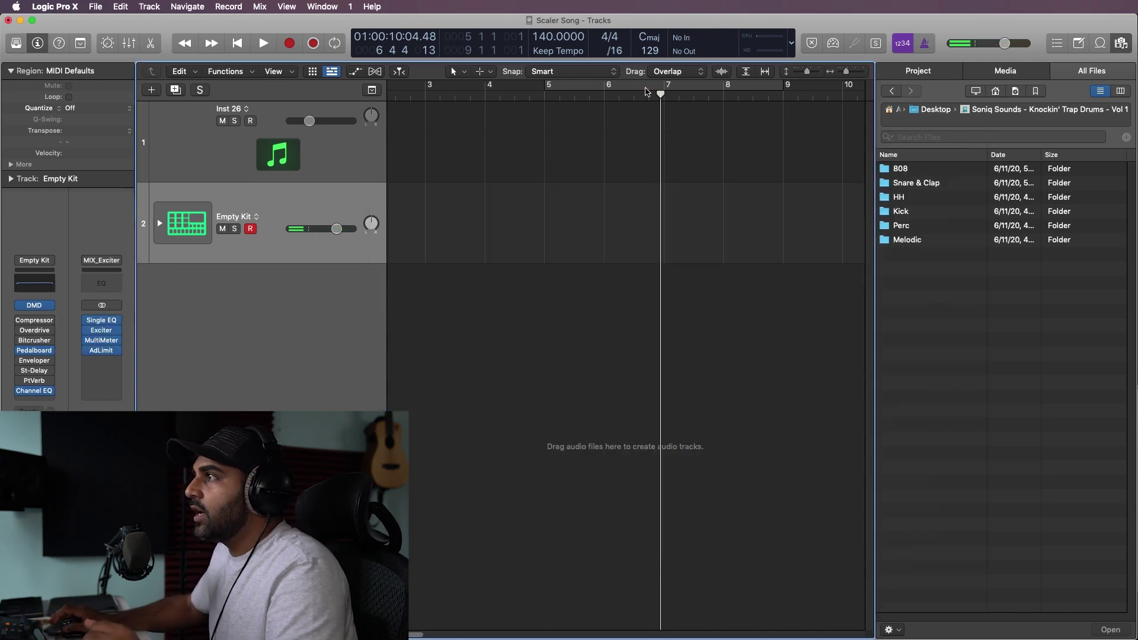
Step: Enable a cycle range from bar 5 to bar 9 and create a pattern region there on the Empty Kit track
key("c")
right_click(578, 227)
left_click(635, 242)
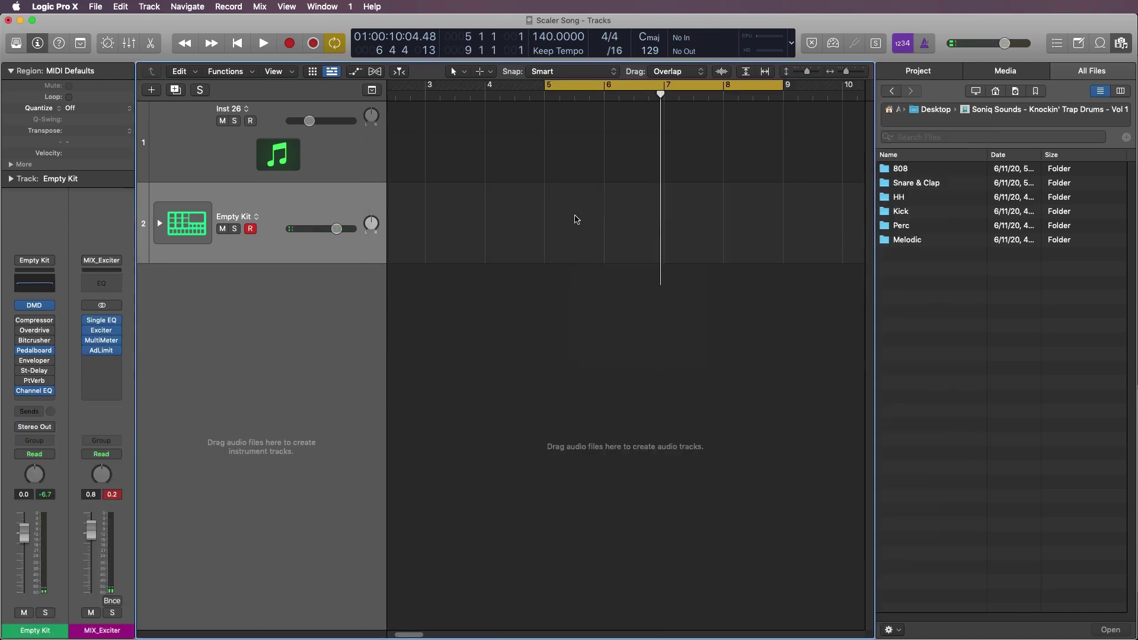
Step: Place a Kick 1 hit on step 1 and a Clap Tight hit on step 9 of the pattern
left_click(522, 369)
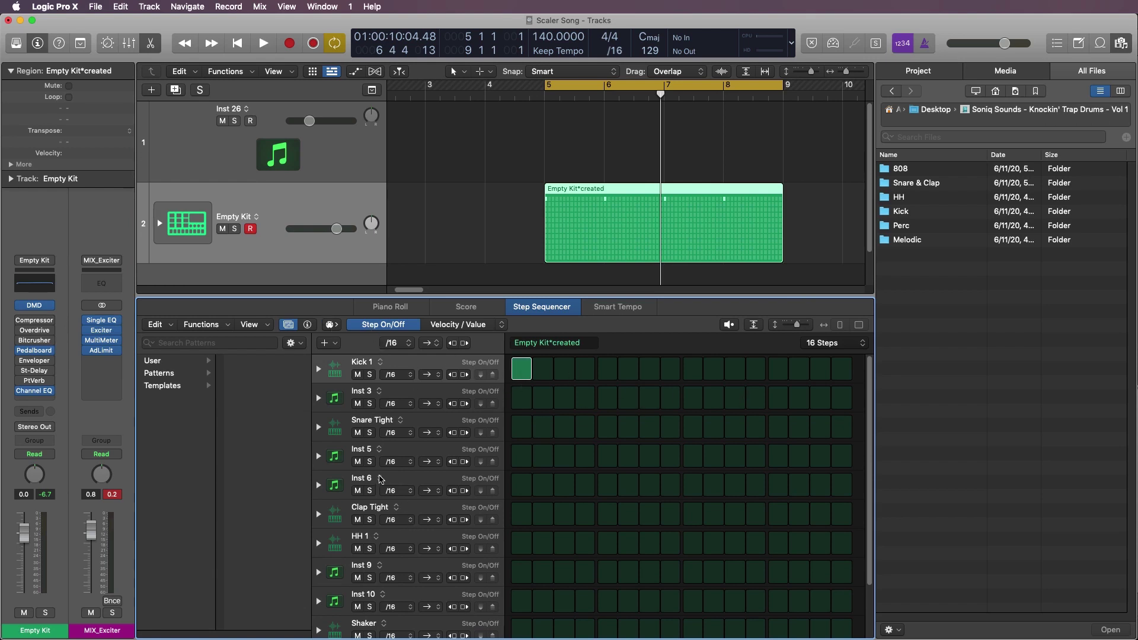
left_click(341, 521)
left_click(690, 514)
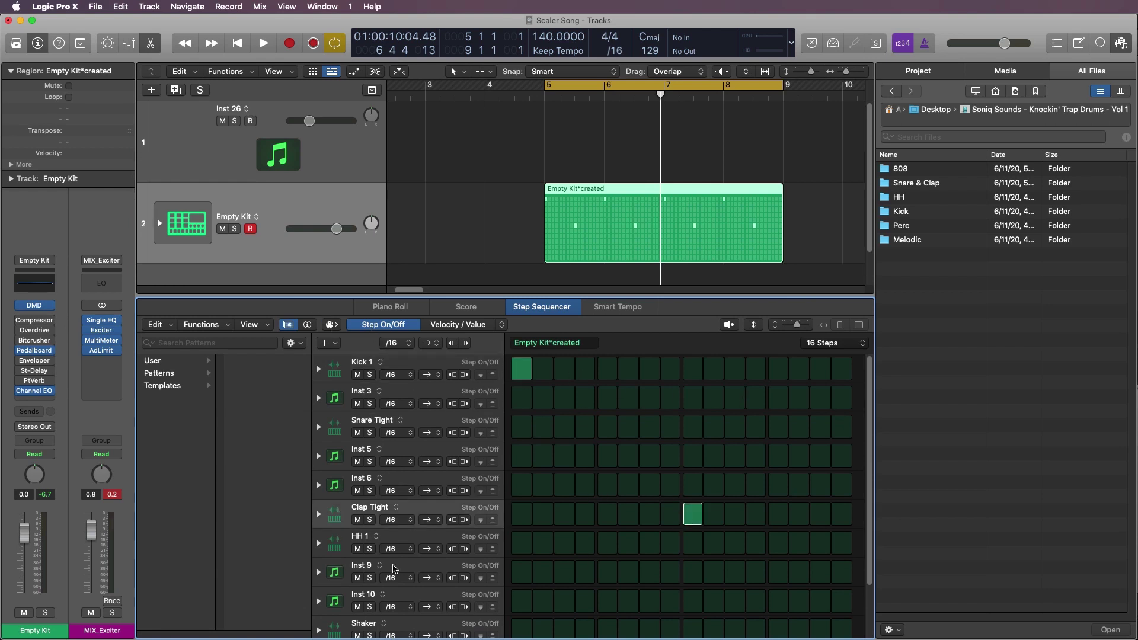
Step: Add HH 1 hits on every odd-numbered step of the 16-step pattern, from step 1 to step 15
left_click(341, 541)
left_click(522, 543)
left_click(565, 543)
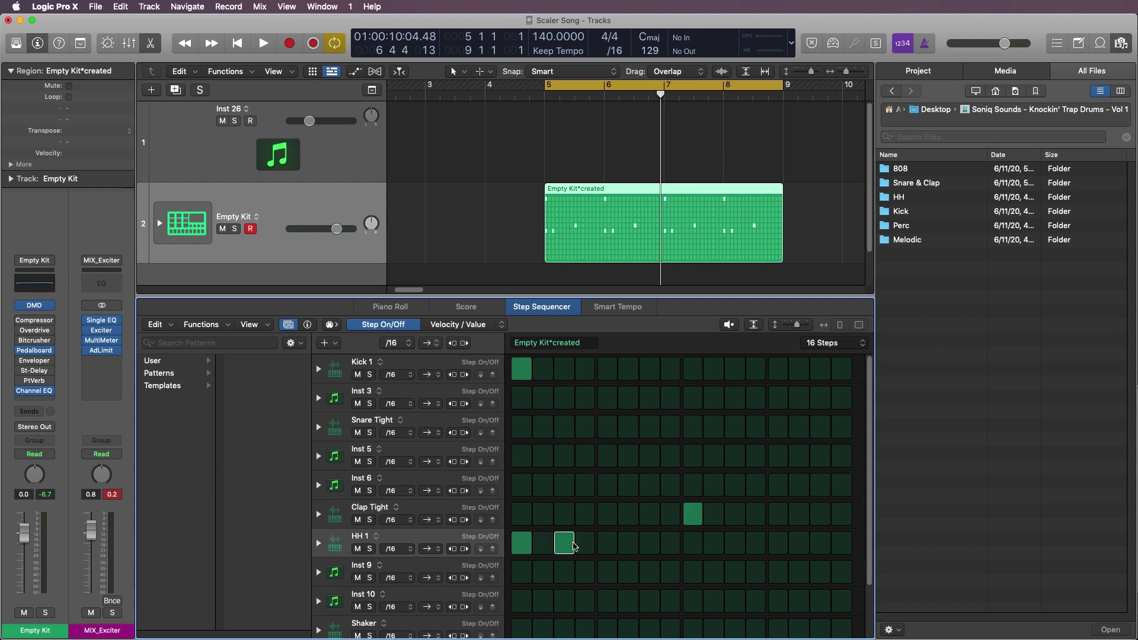
left_click(608, 543)
left_click(649, 543)
left_click(693, 543)
left_click(735, 543)
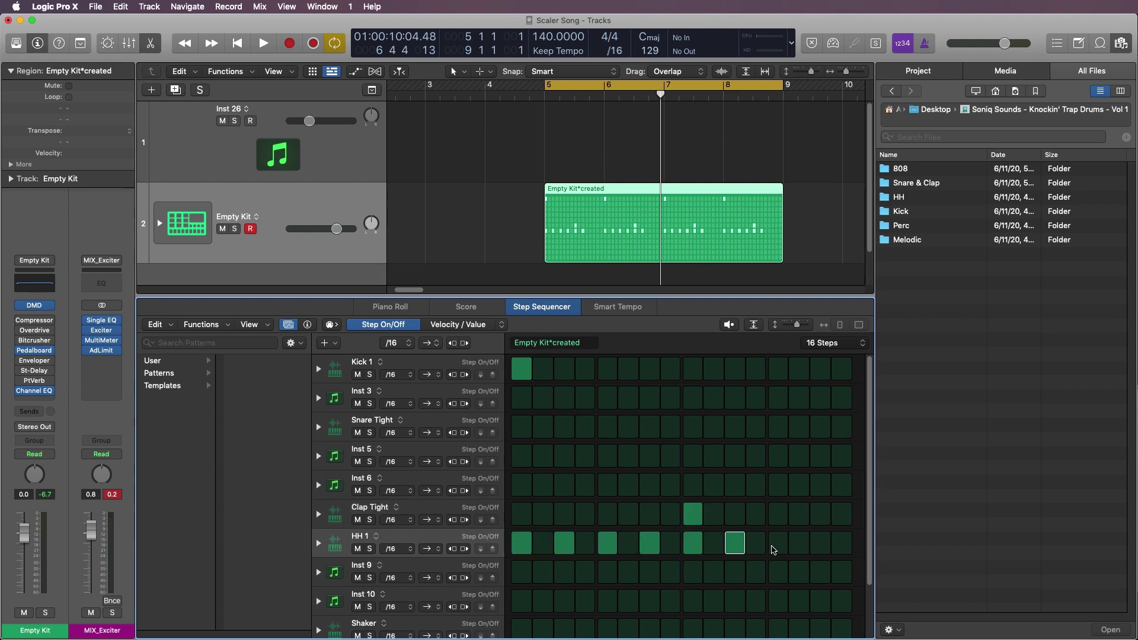
left_click(777, 544)
left_click(821, 545)
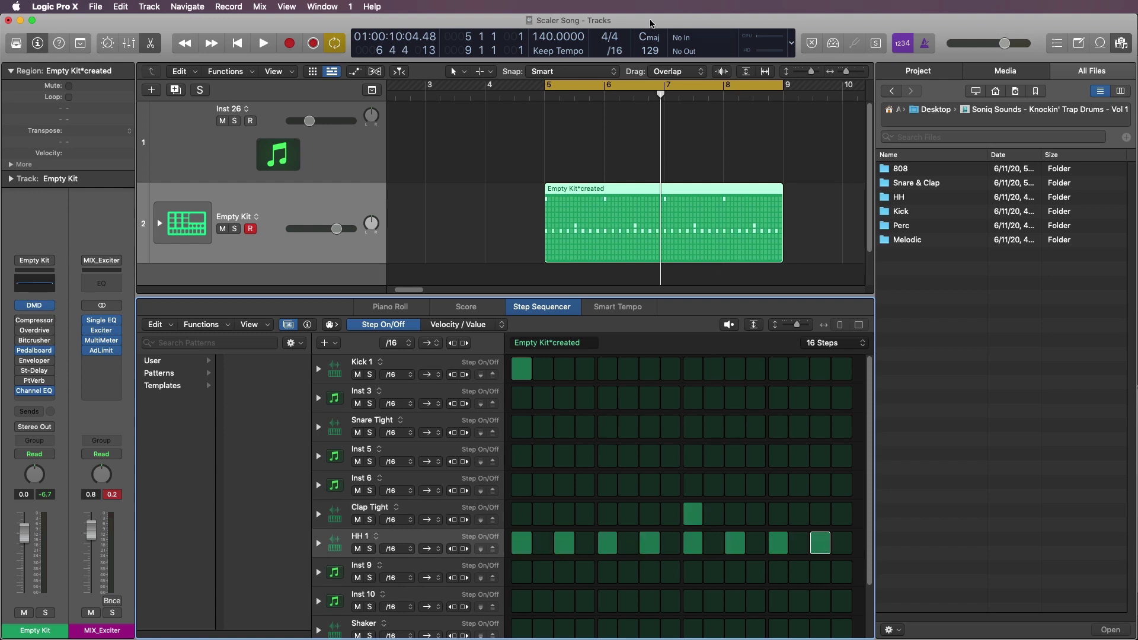
Step: Play the pattern, try extra HH 1 hits on steps 2 and 4, and keep only the one on step 4
left_click(264, 44)
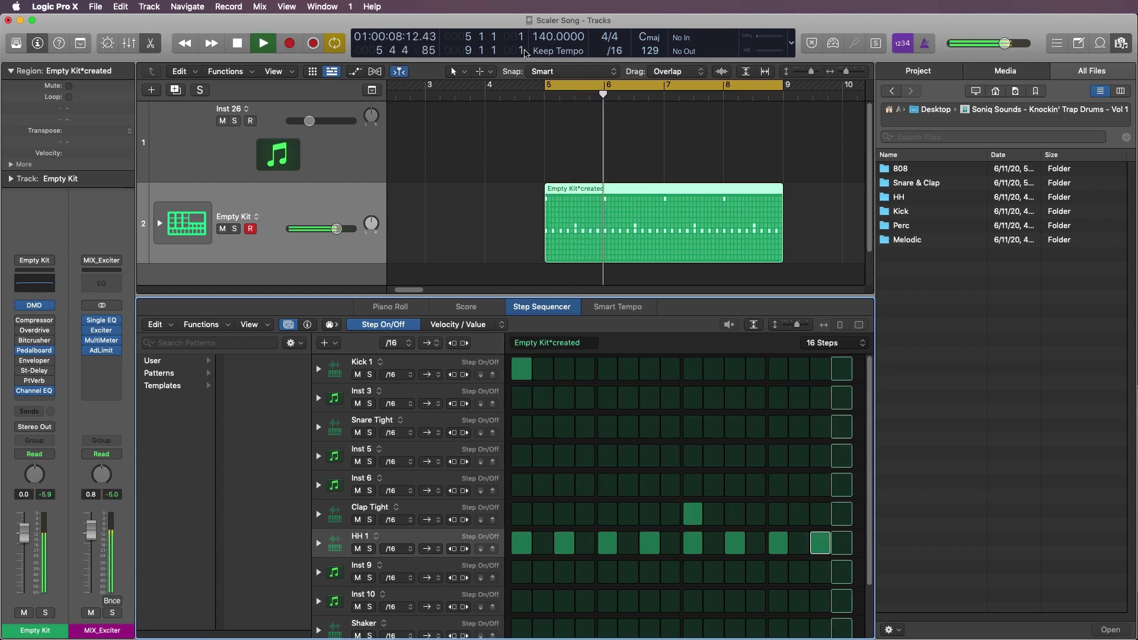
left_click(543, 543)
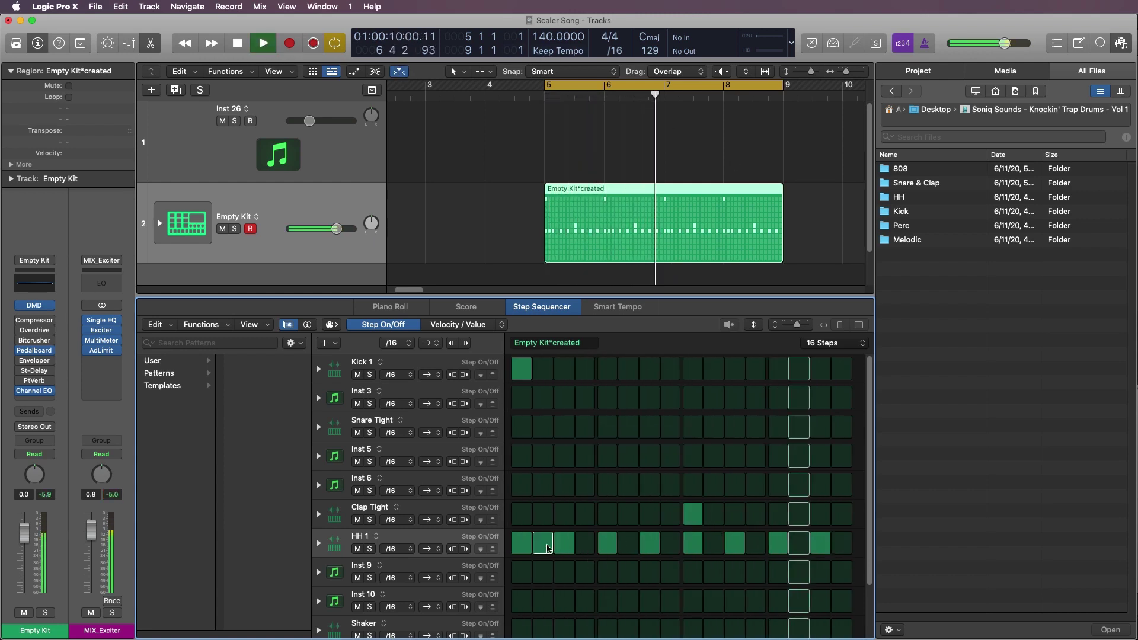
left_click(584, 544)
left_click(543, 544)
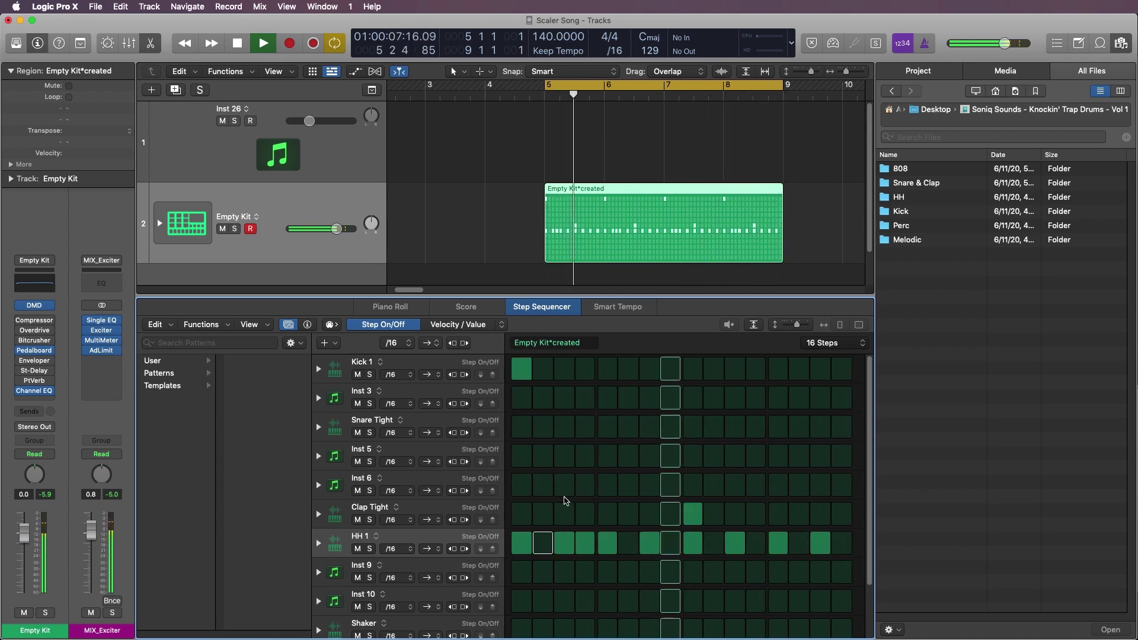
Step: Add Shaker hits on steps 3 and 15, removing the trial hit on step 14
scroll(654, 596, "down", 1)
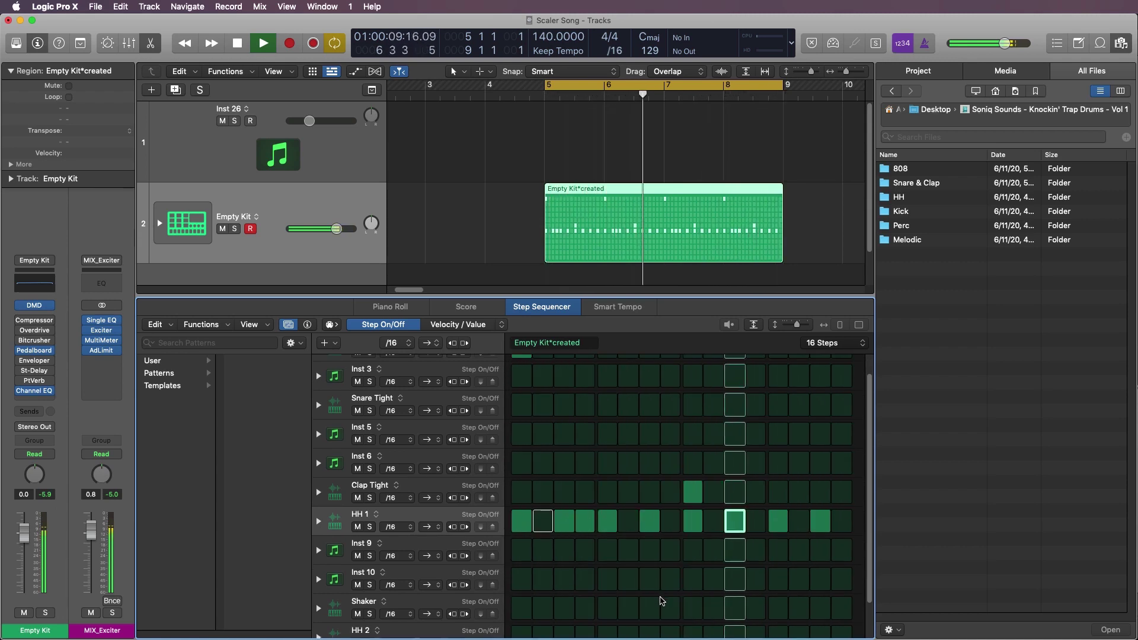
left_click(564, 607)
left_click(799, 608)
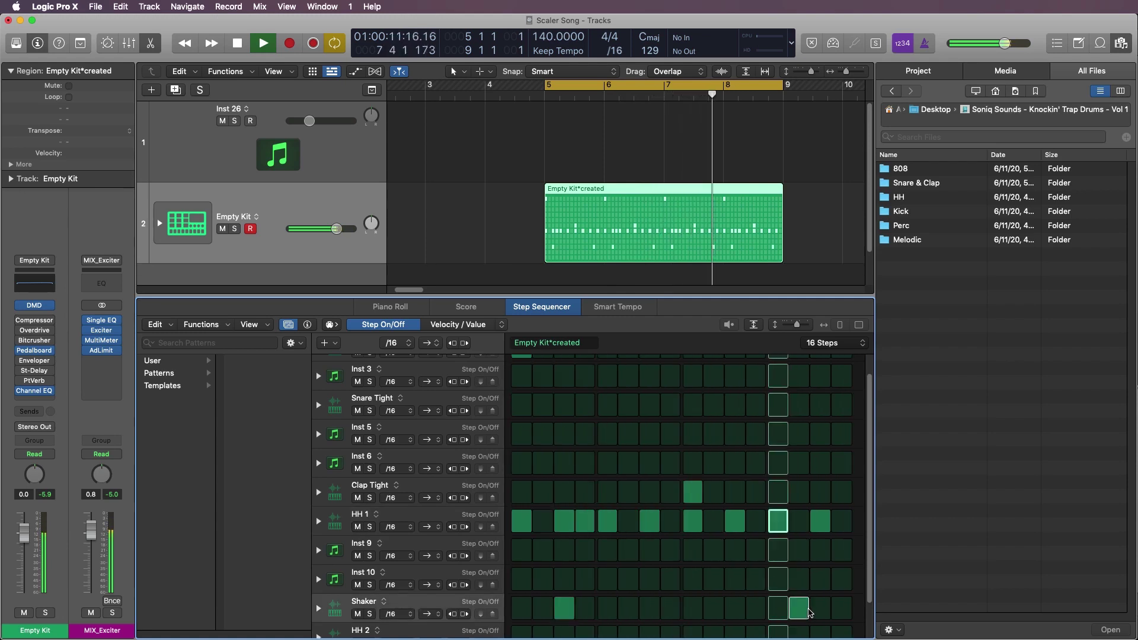
left_click(820, 608)
left_click(799, 608)
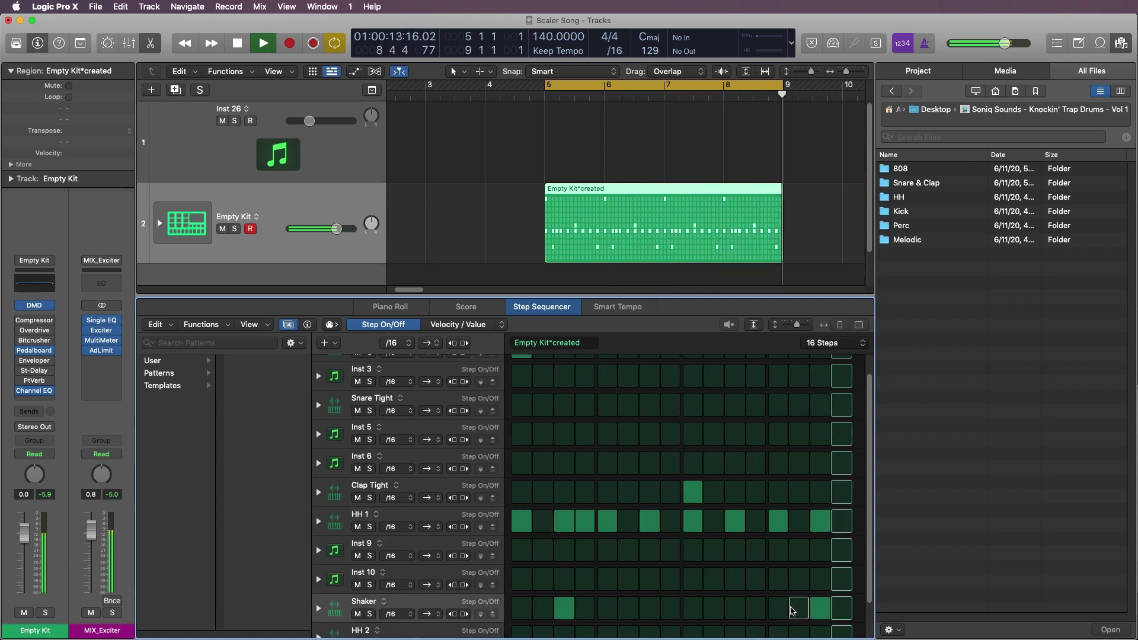
Step: Stop playback and hide the Step Sequencer
key("space")
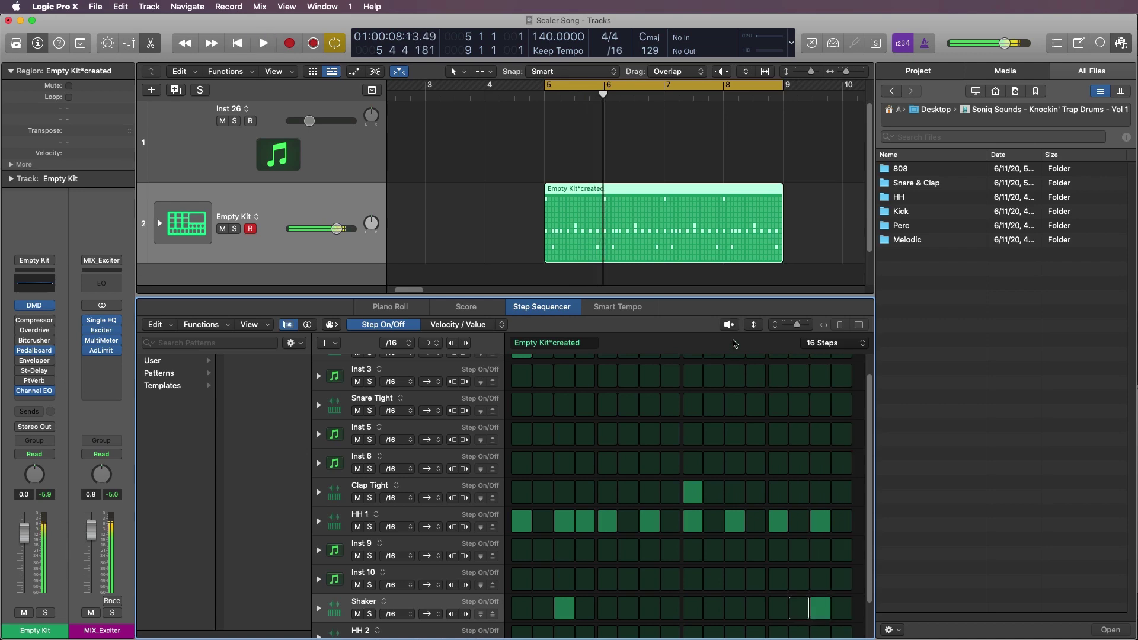
key("x")
key("x")
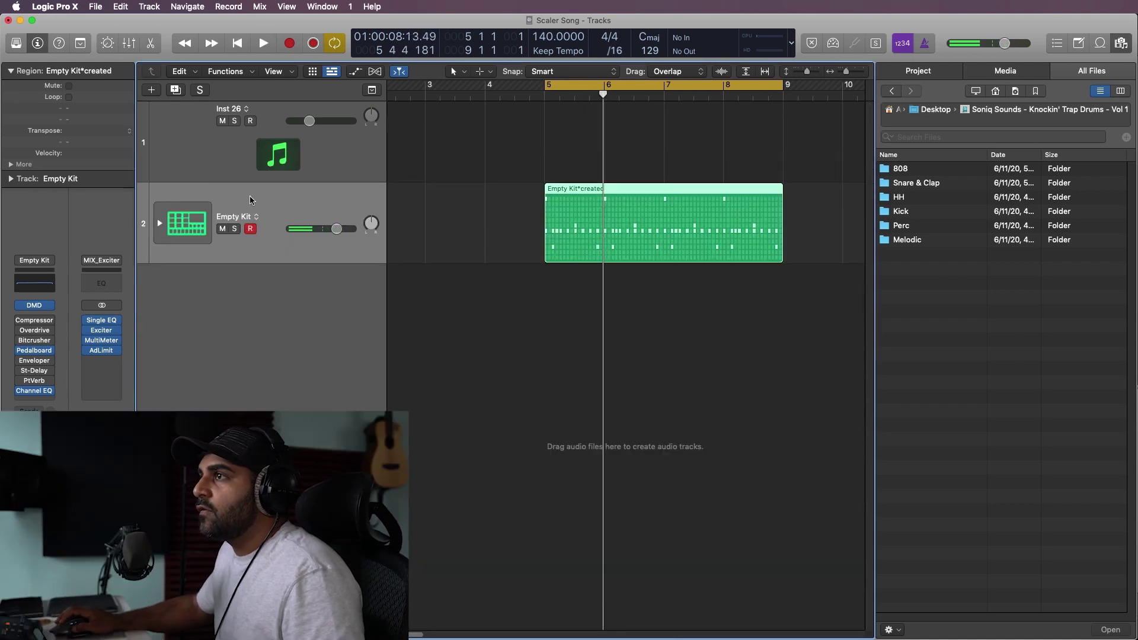
Step: In the Inst 26 track's Scaler, bind the F# minor scale chords to MIDI keys and turn Voice Grouping off
left_click(274, 168)
left_click(34, 345)
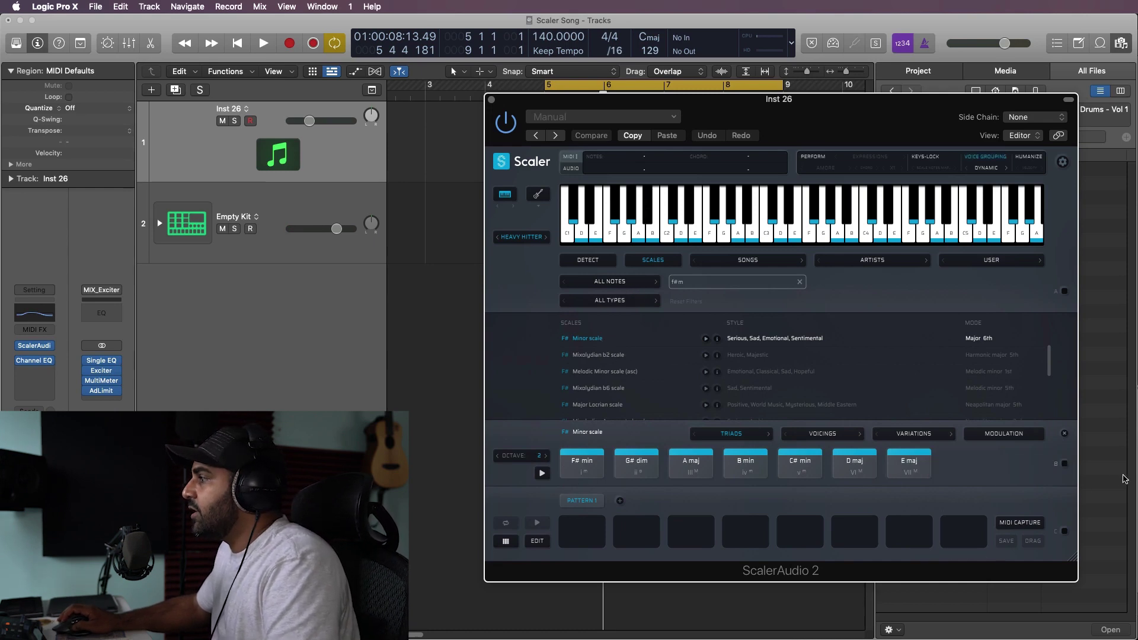
left_click(1065, 466)
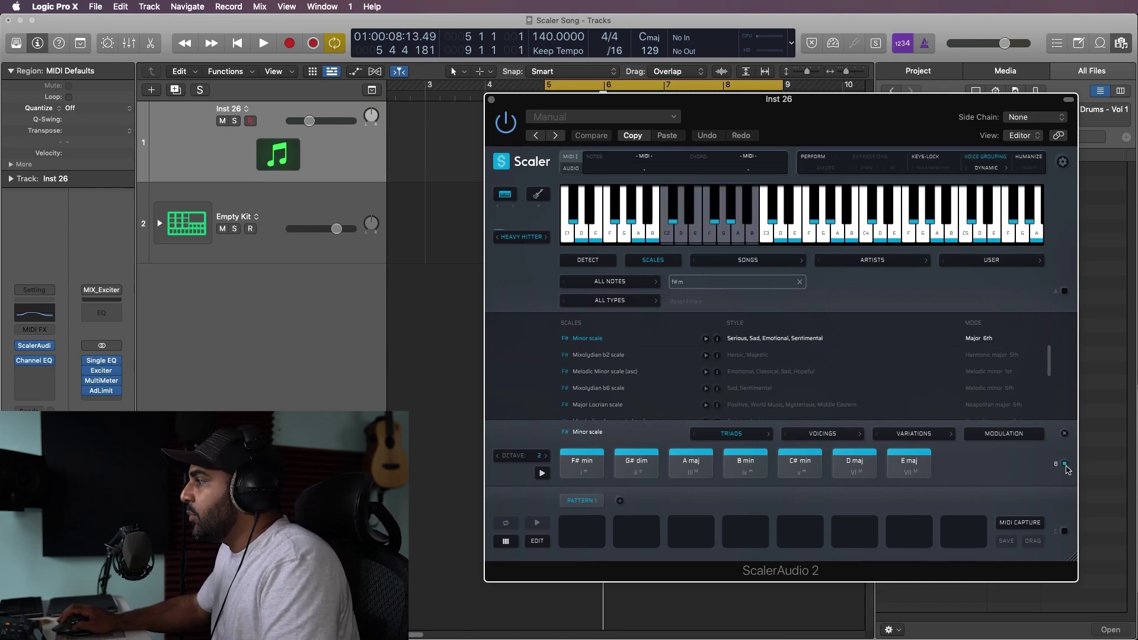
left_click(668, 240)
left_click(683, 242)
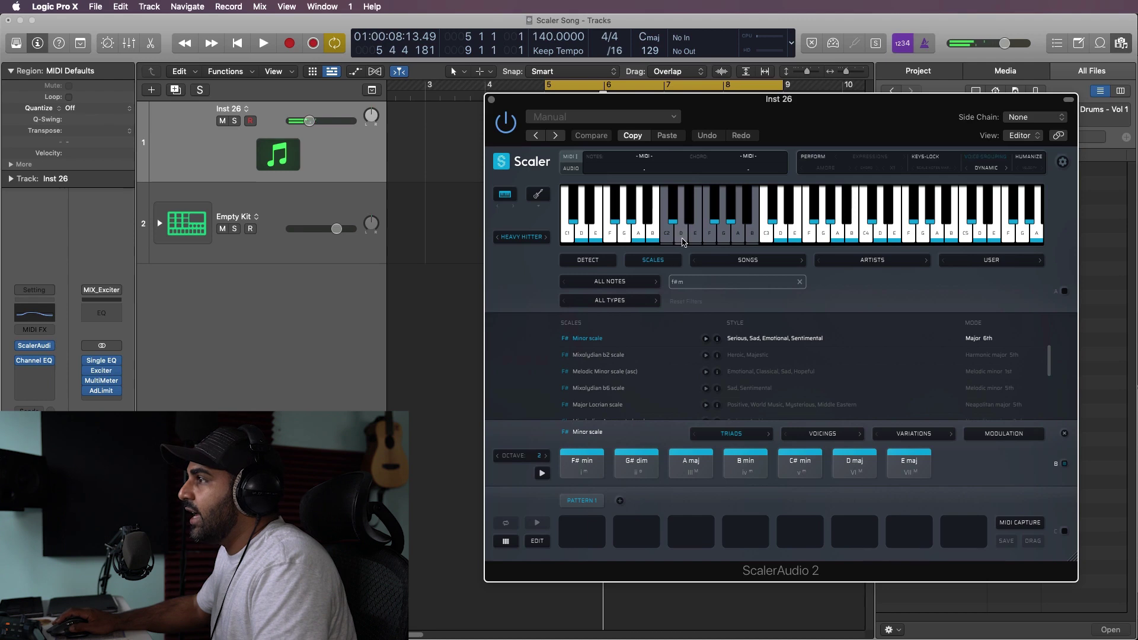
left_click(715, 246)
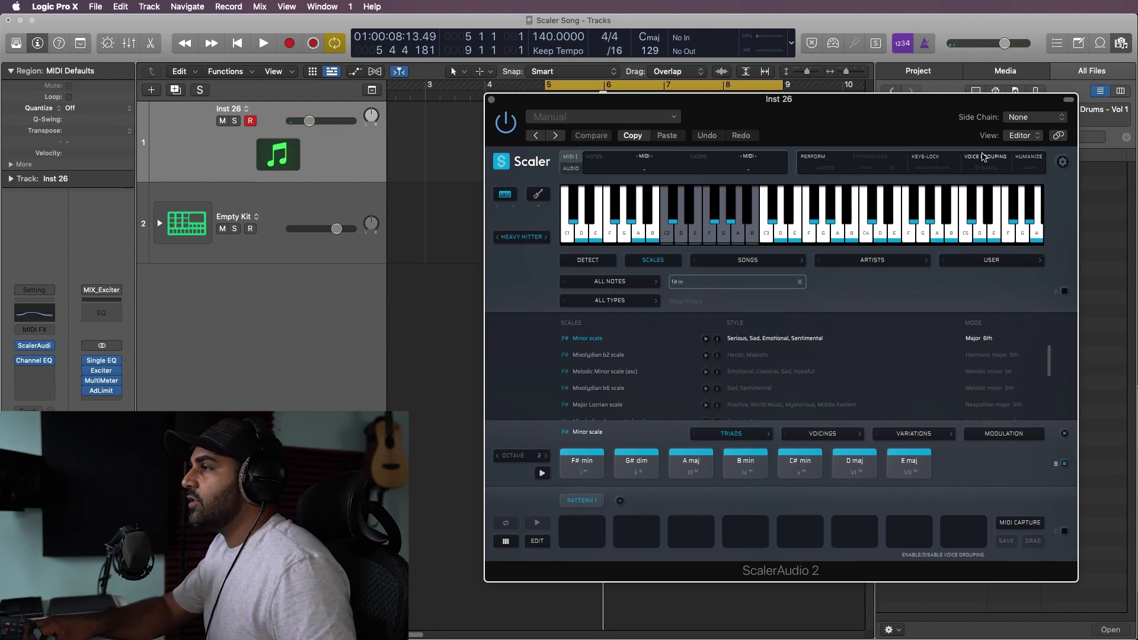
Step: Record a four-bar chord-trigger part on Inst 26 from bar 5 and close the Scaler window
key("space")
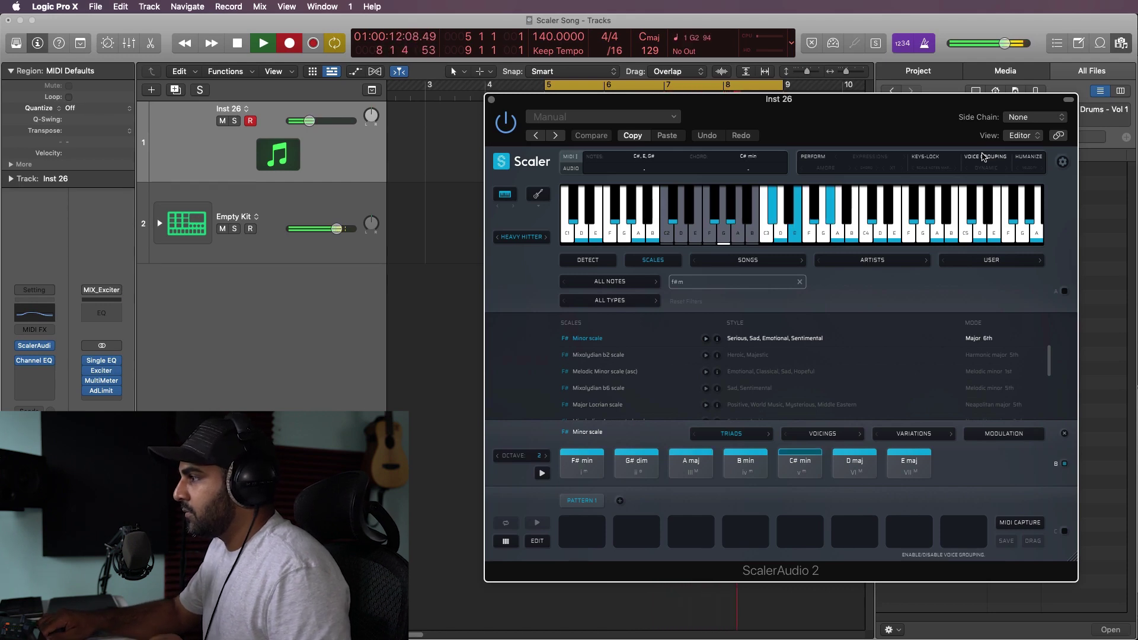
key("space")
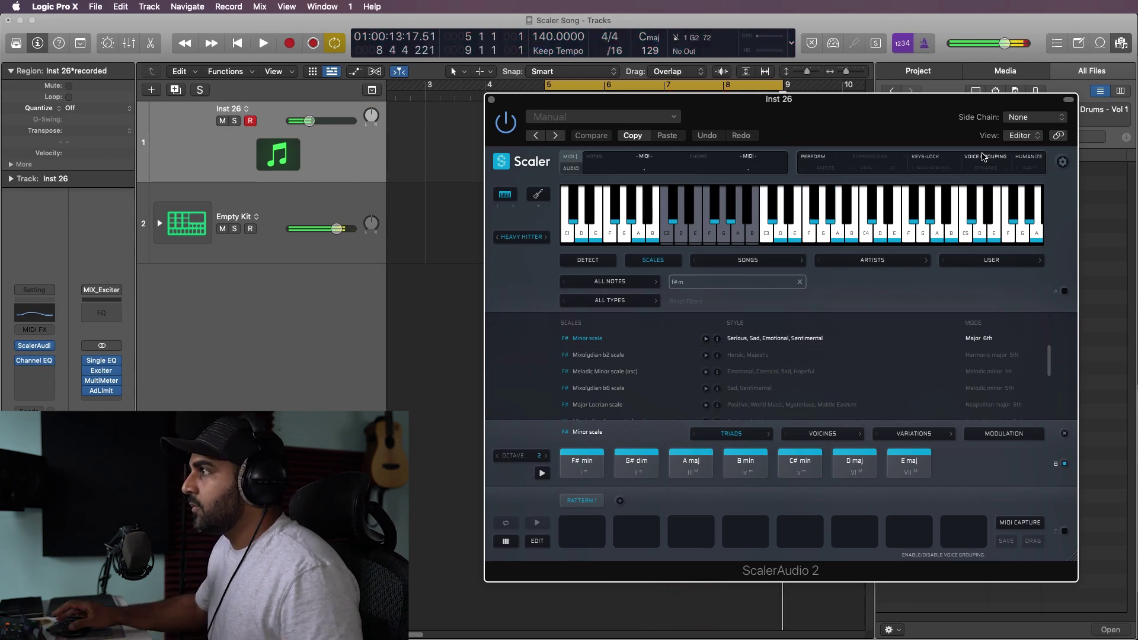
left_click(491, 100)
Step: Shift all four recorded notes slightly earlier so the second one starts at bar 6, and play the result
left_click(659, 228)
double_click(659, 142)
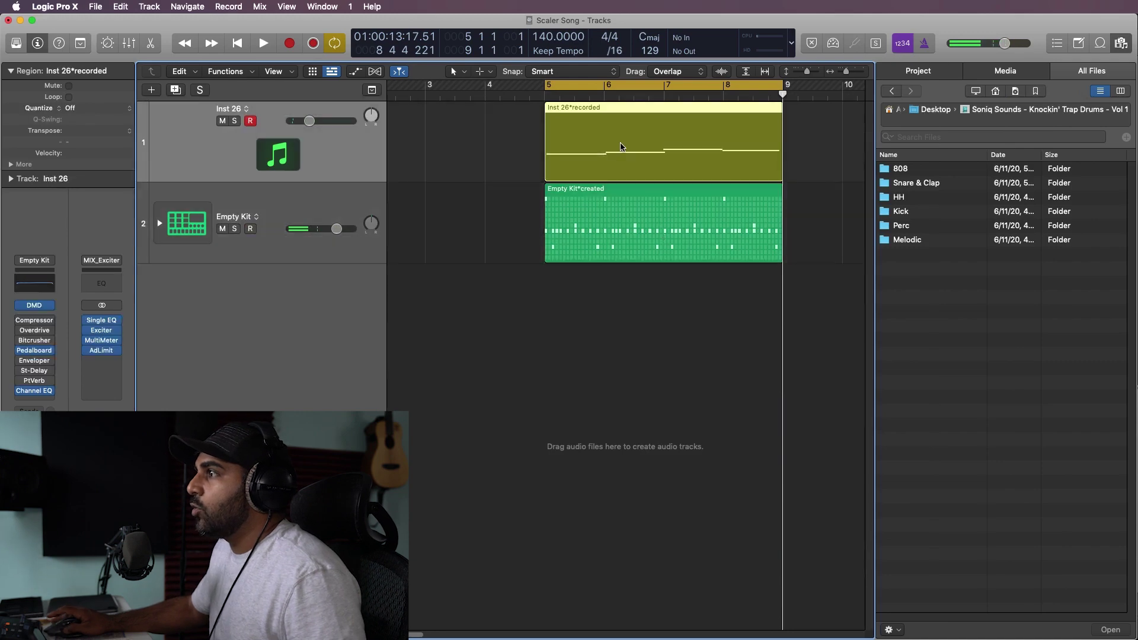
key("super+a")
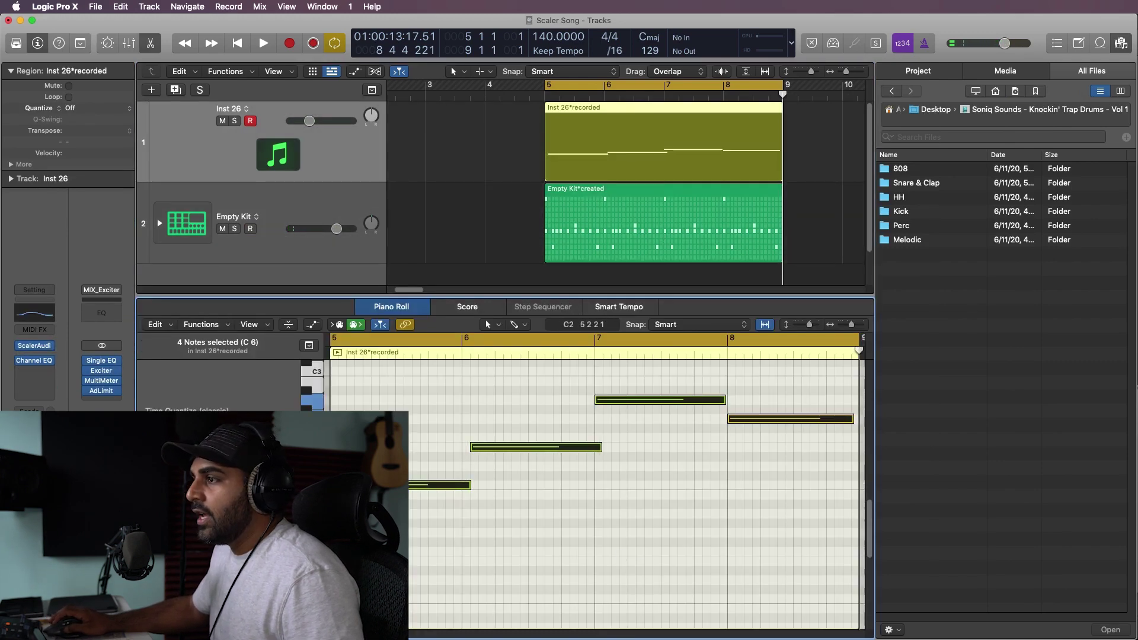
key("space")
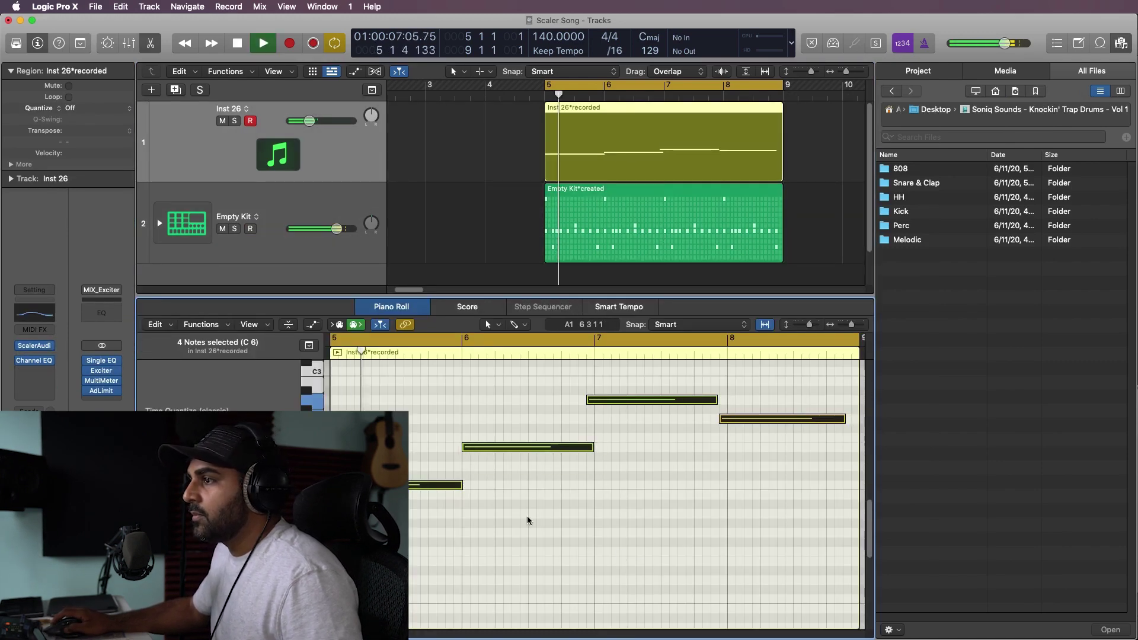
left_click(525, 521)
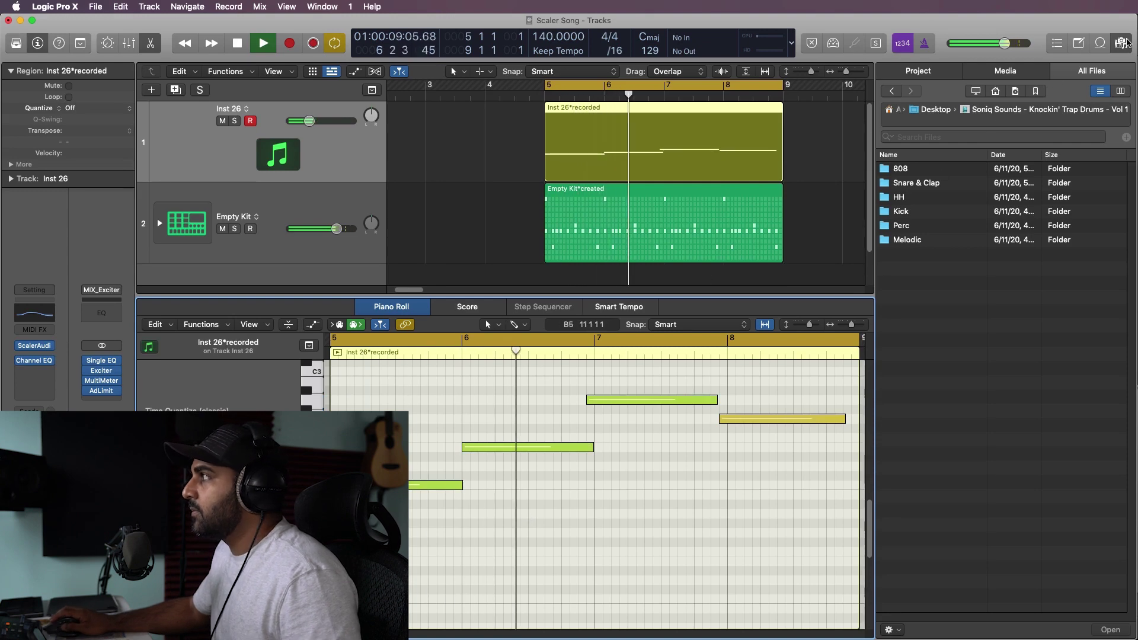
Step: Hide the All Files browser and close the Piano Roll
key("f")
key("x")
key("x")
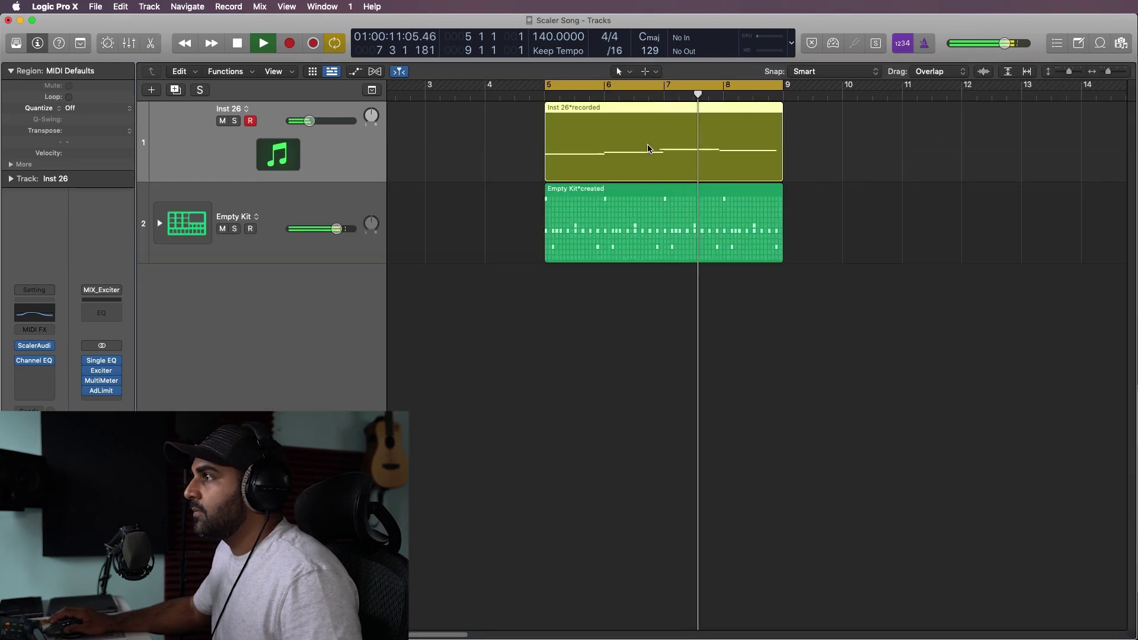
Step: Reopen the Piano Roll and move the last two notes slightly later so they start at bars 7 and 8
key("p")
left_click_drag(710, 378, 1100, 457)
left_click_drag(736, 403, 749, 403)
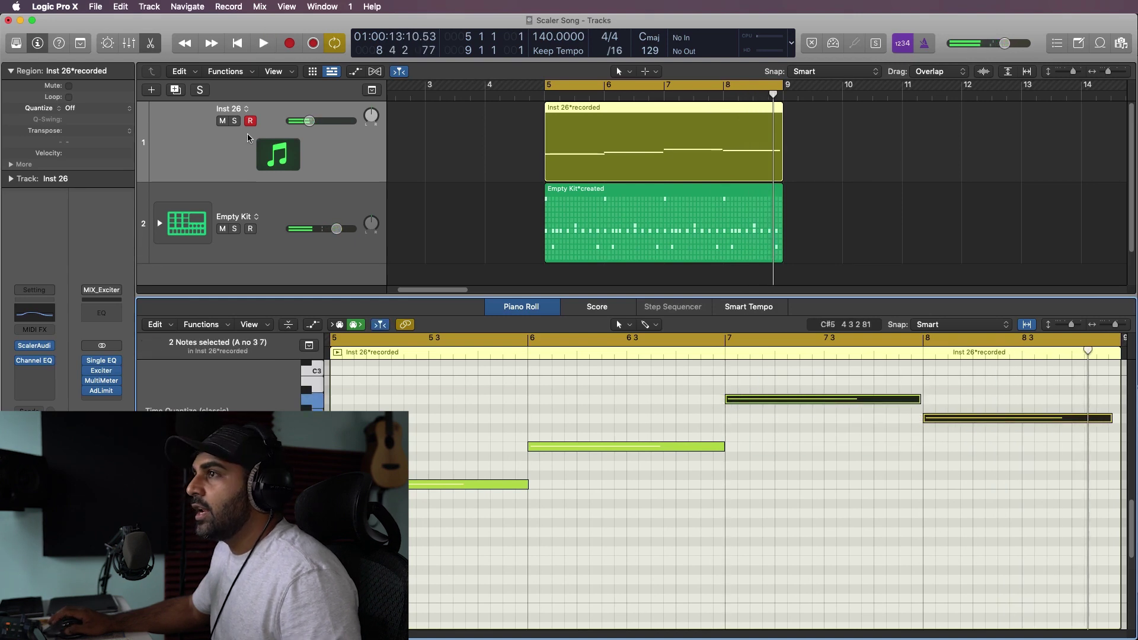
Step: Duplicate the Inst 26 track with its settings and copy the recorded region onto the new track at bar 5
left_click(209, 89)
key("alt+super+s")
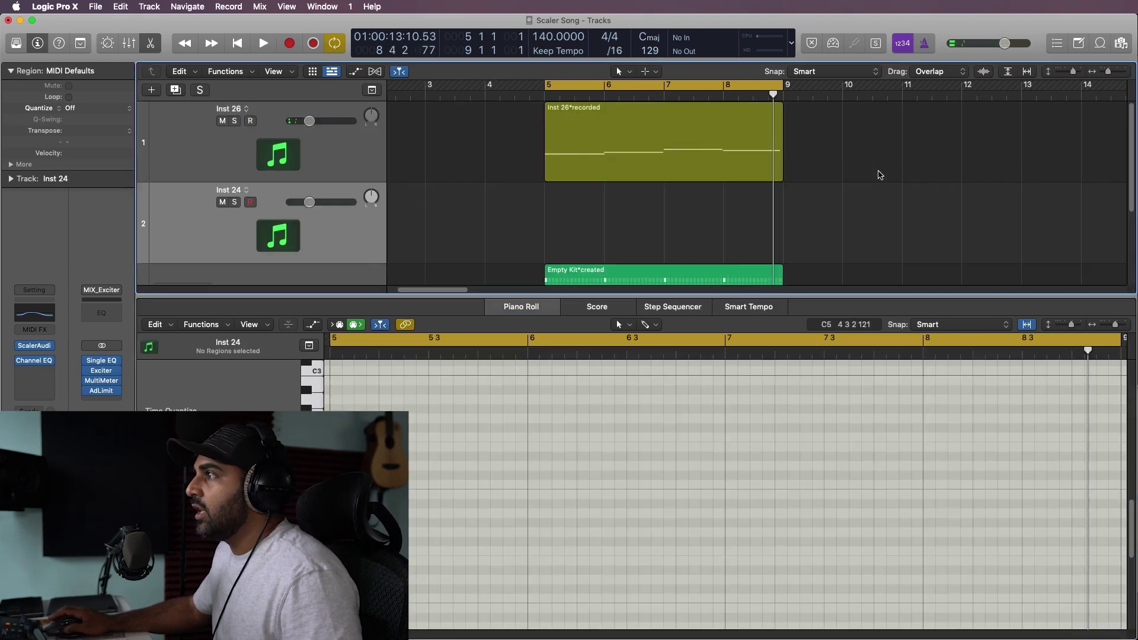
left_click_drag(630, 170, 631, 214)
left_click_drag(549, 213, 549, 213)
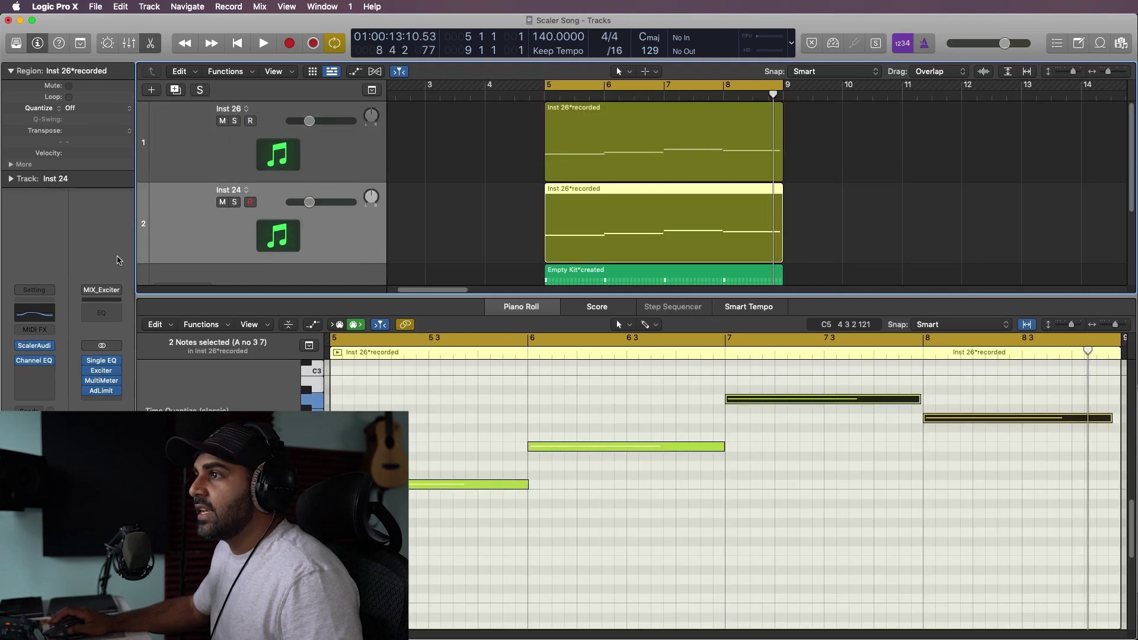
Step: Open Scaler on the duplicated Inst 24 track and change its sound to Felt Piano
left_click(32, 347)
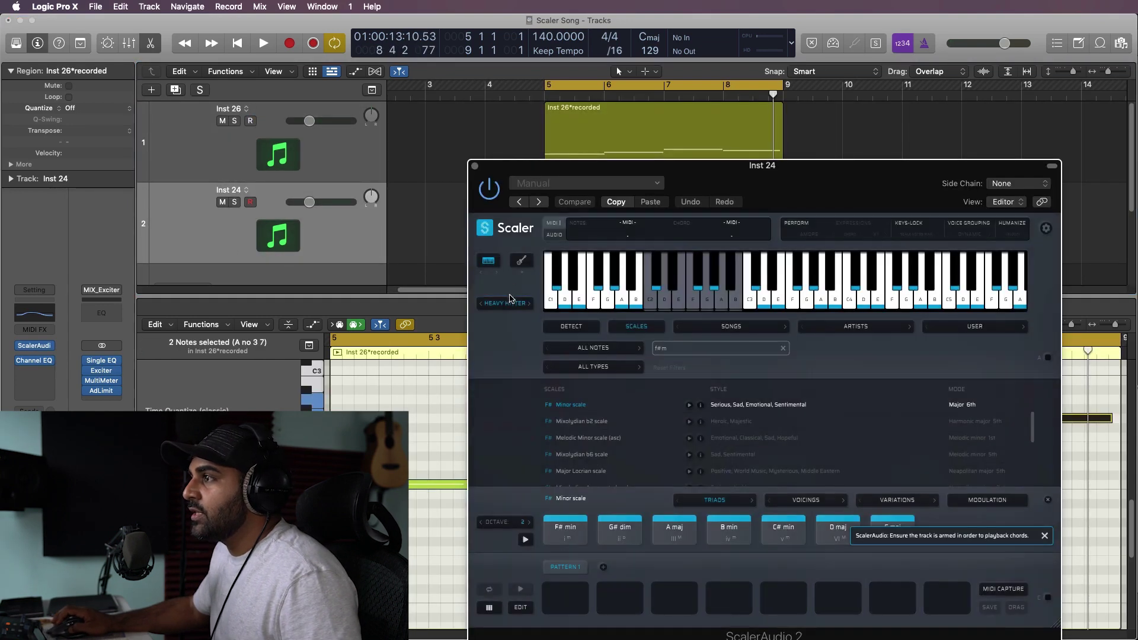
left_click(511, 303)
left_click(513, 177)
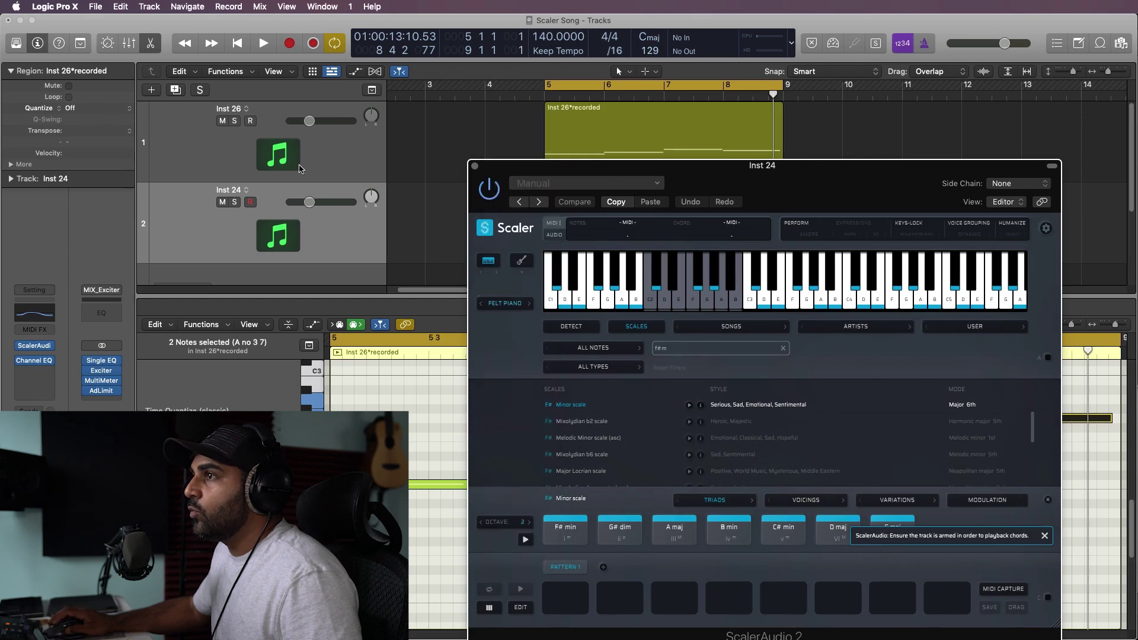
Step: Mute the Inst 26 track and audition Inst 24's Felt Piano chords with its chord row bound to MIDI
left_click(223, 122)
key("space")
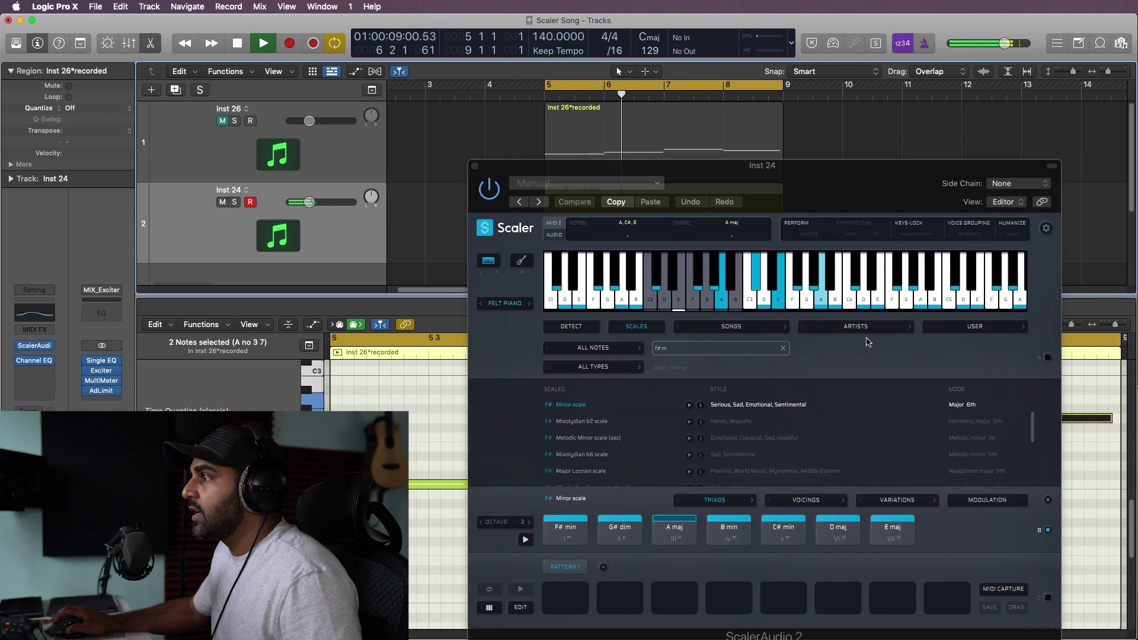
key("space")
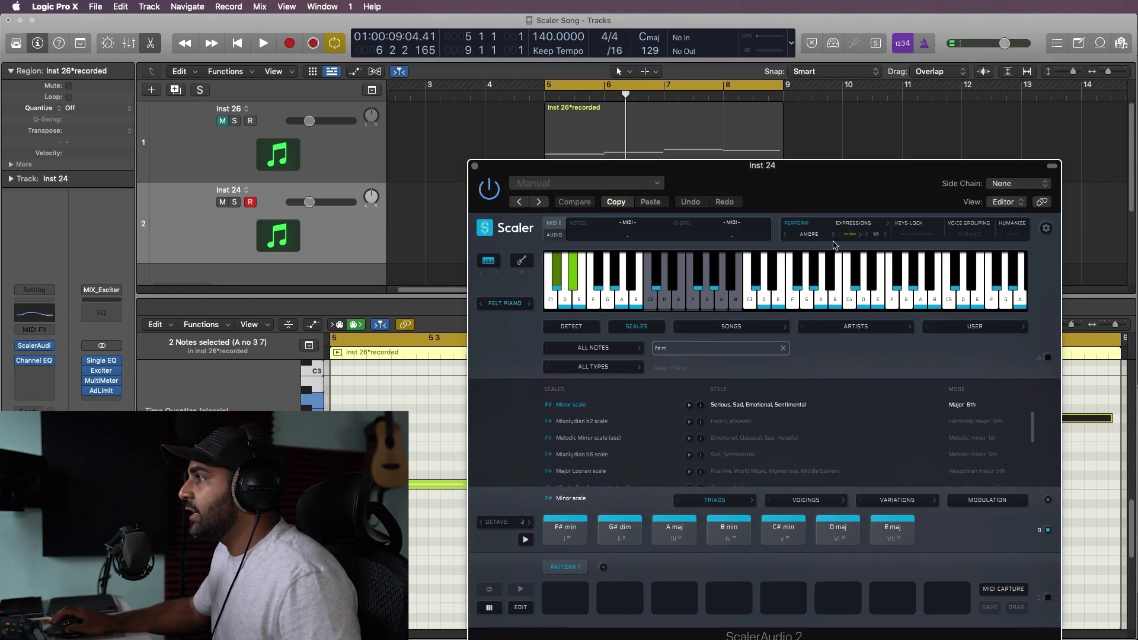
Step: Set Inst 24's Perform mode to the Bravura phrase and solo the track
left_click(809, 235)
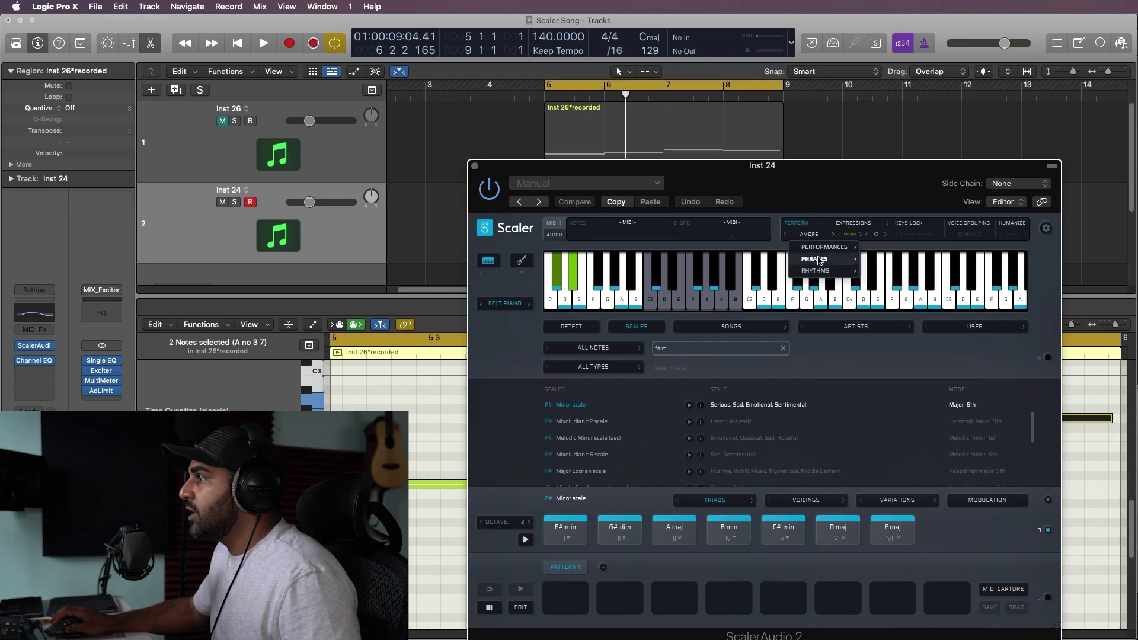
mouse_move(818, 261)
mouse_move(887, 260)
left_click(938, 296)
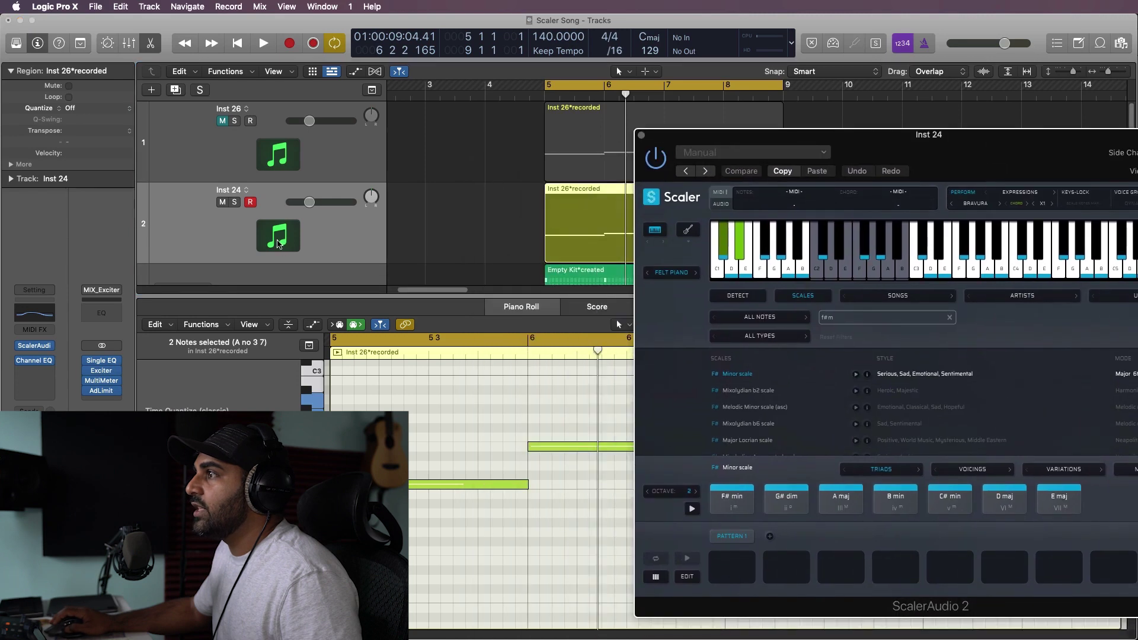
key("s")
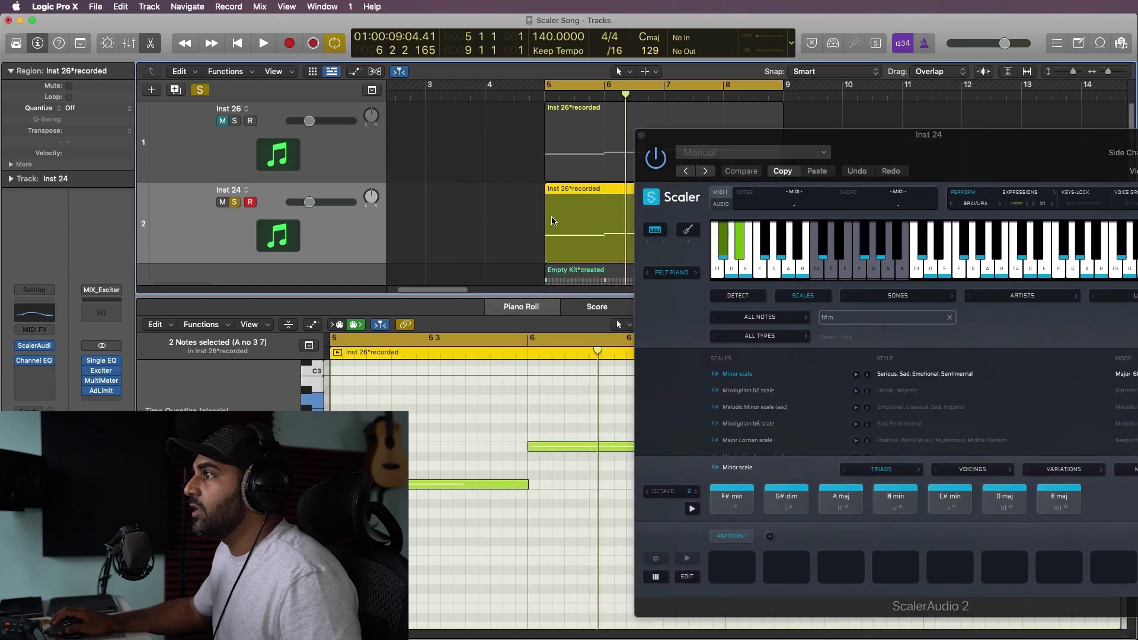
Step: Audition Inst 24's Bravura phrase in solo and bring its whole Scaler window into view
key("space")
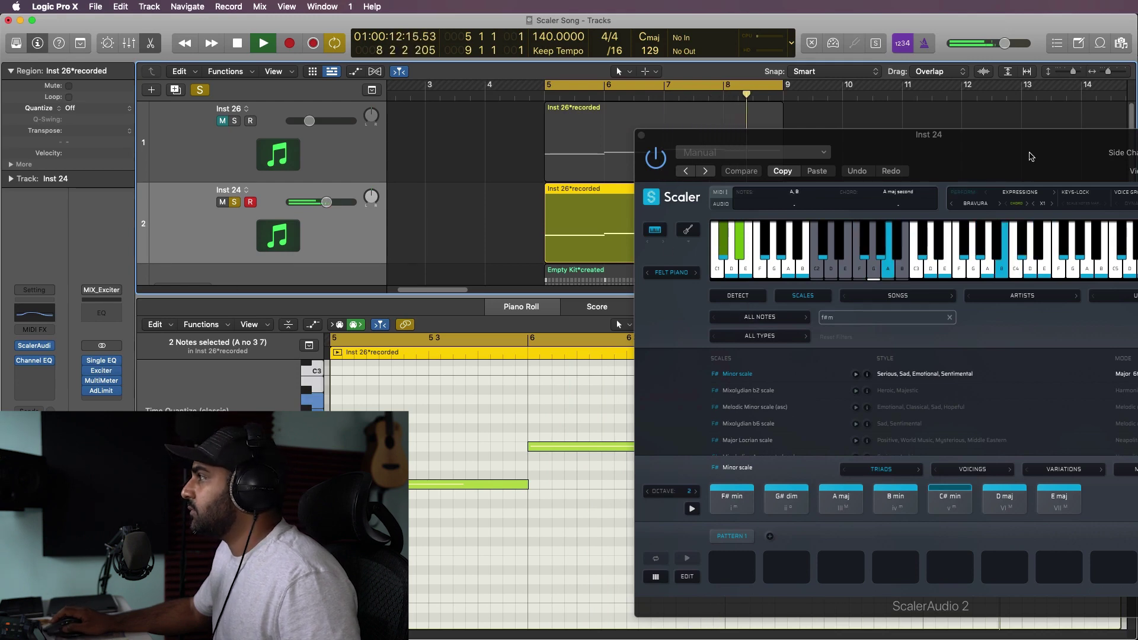
left_click_drag(1031, 156, 886, 175)
key("space")
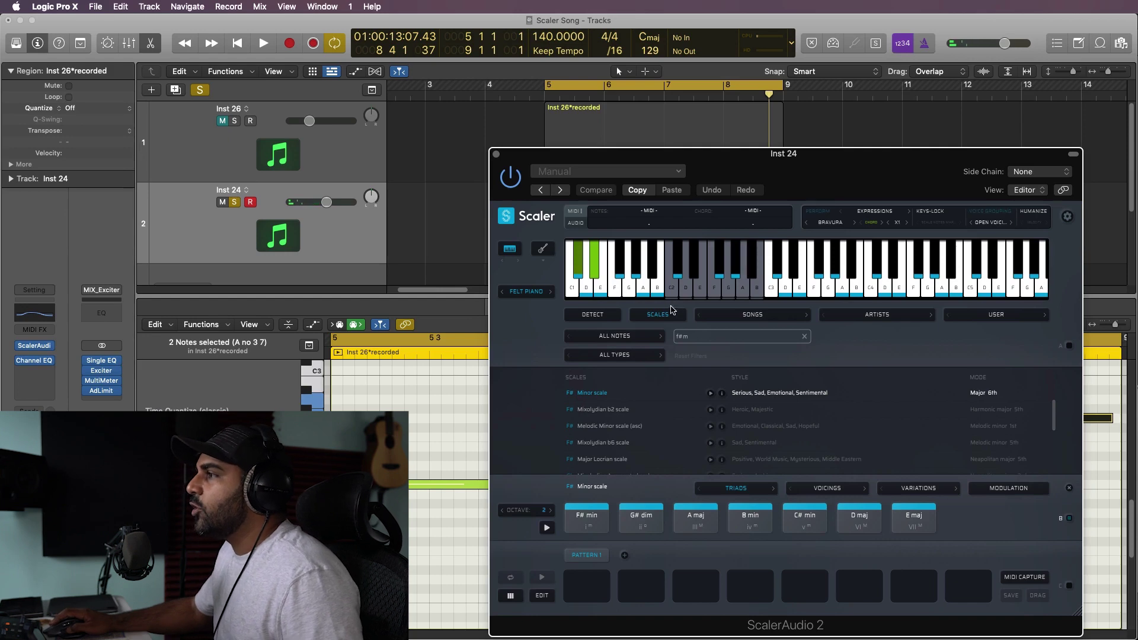
Step: Record Inst 24's phrase output with Scaler's MIDI Capture over one pass of the loop starting at bar 5
left_click(1024, 579)
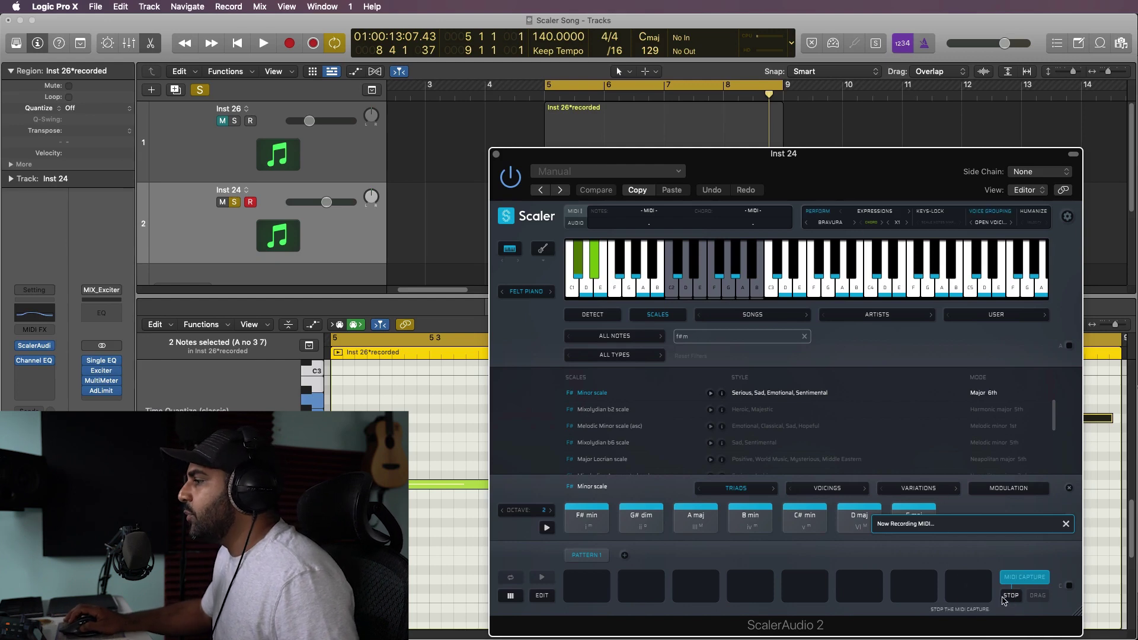
key("space")
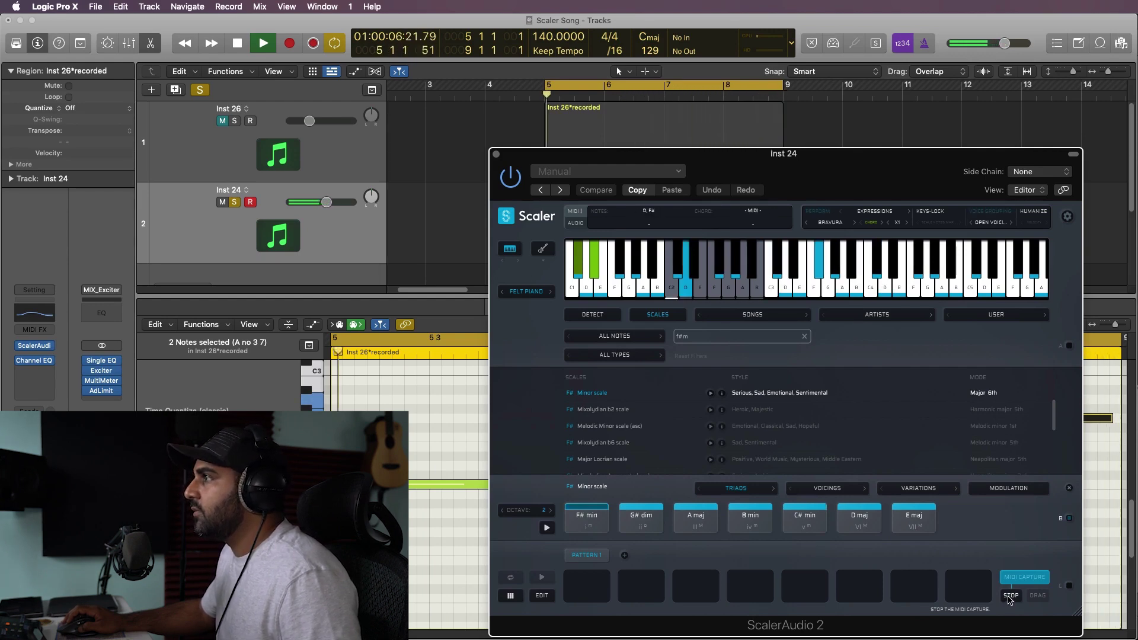
key("space")
left_click(1009, 595)
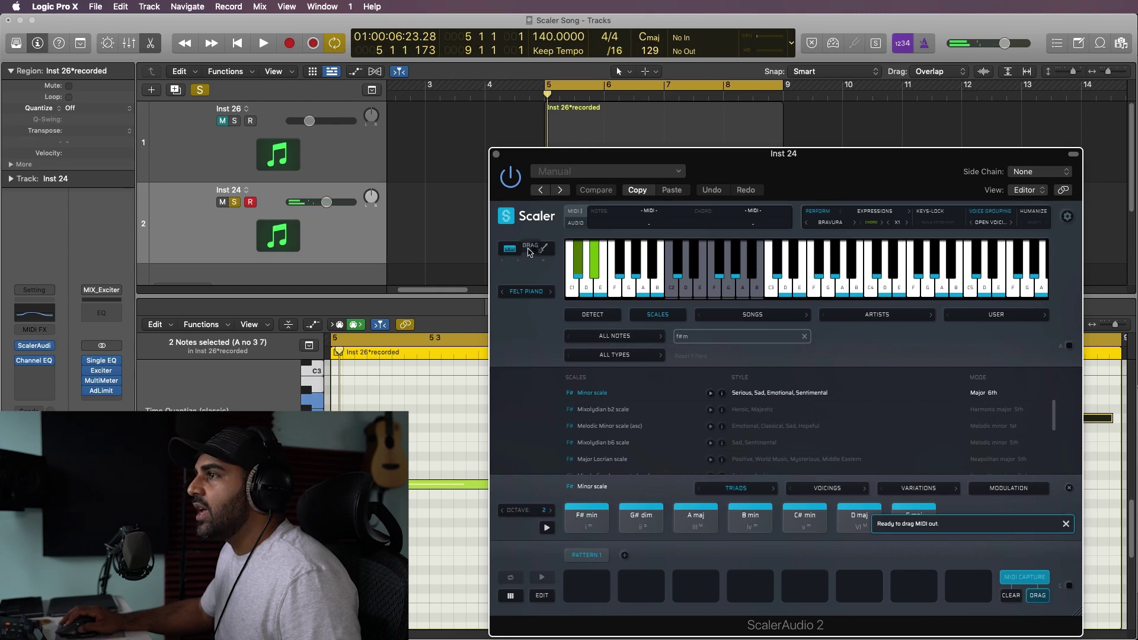
Step: Export the captured MIDI from Scaler into the arrangement without importing its tempo information
left_click_drag(529, 251, 414, 279)
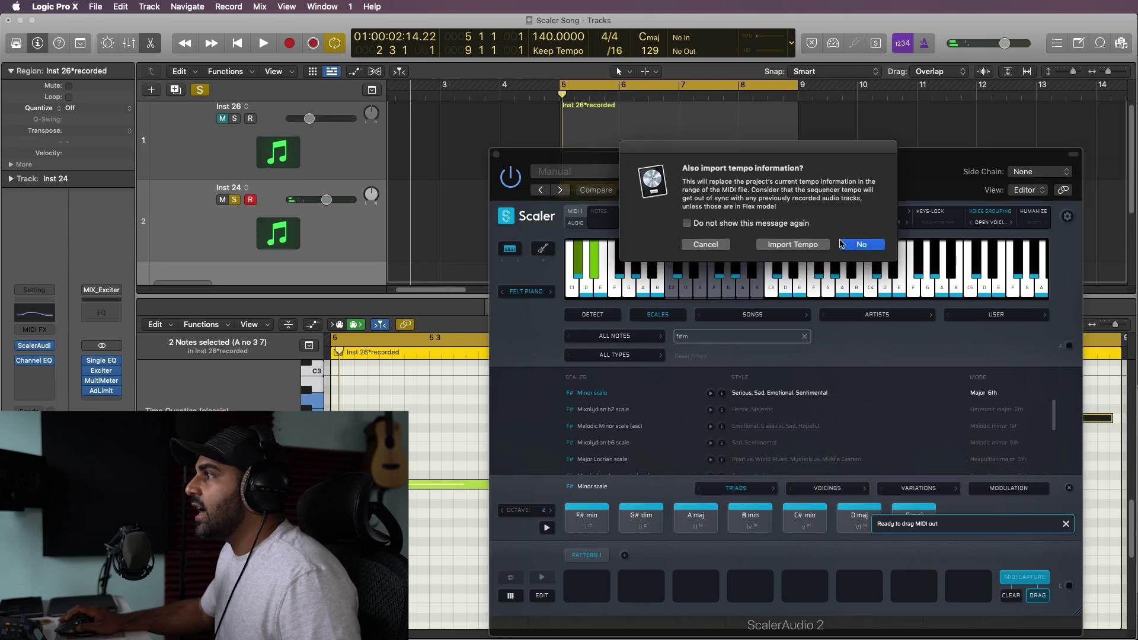
left_click(859, 244)
left_click(751, 274)
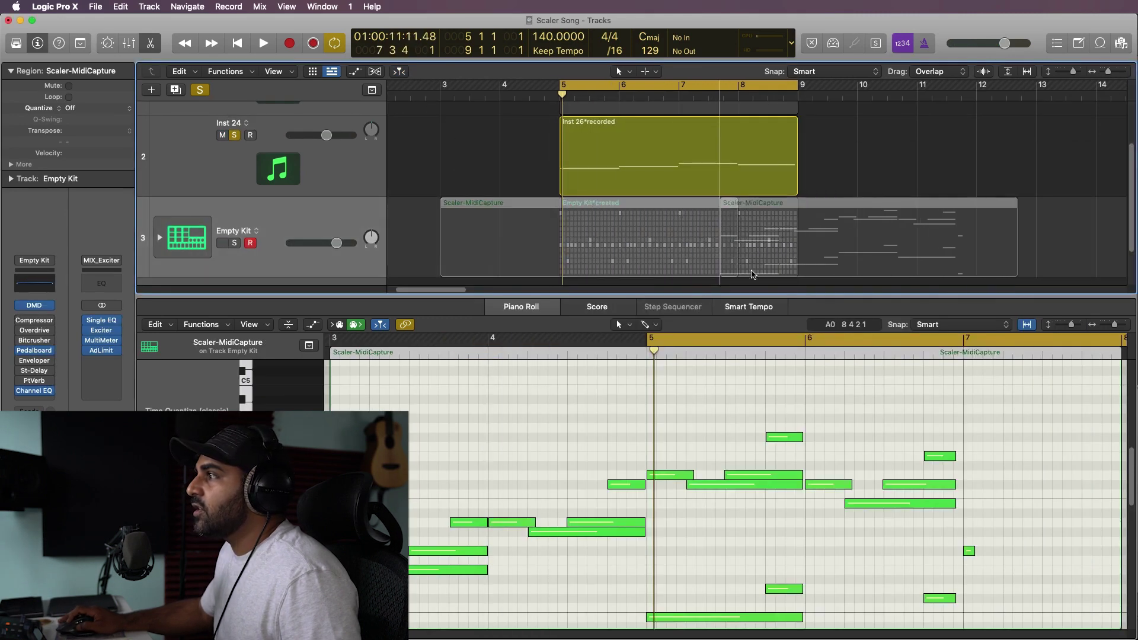
Step: Place the Scaler-MidiCapture region on the Classic Electric Piano track at bar 5 and remove the part beyond bar 9
left_click_drag(752, 274, 885, 195)
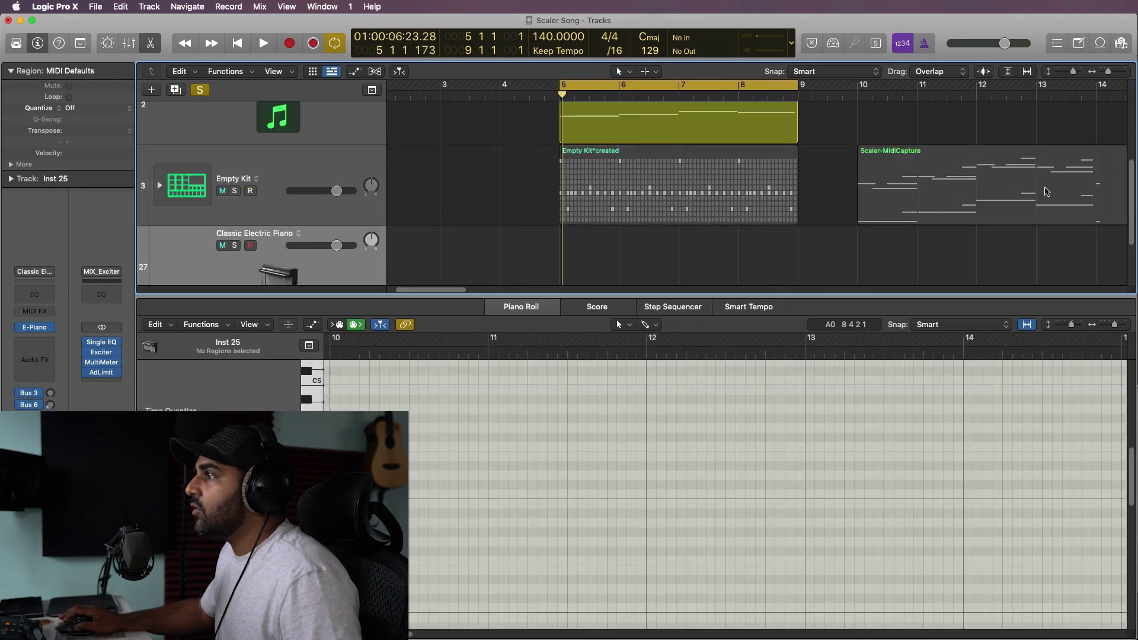
left_click_drag(1035, 184, 737, 265)
left_click(842, 244)
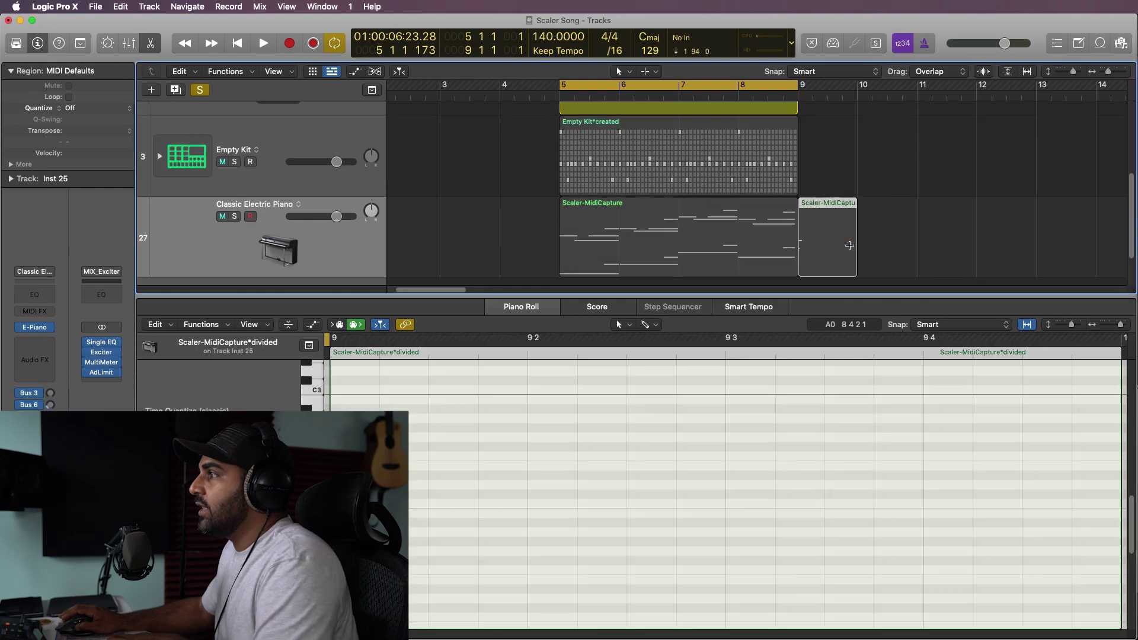
key("Delete")
Step: Solo the Classic Electric Piano track and audition its Scaler-MidiCapture region
left_click(245, 217)
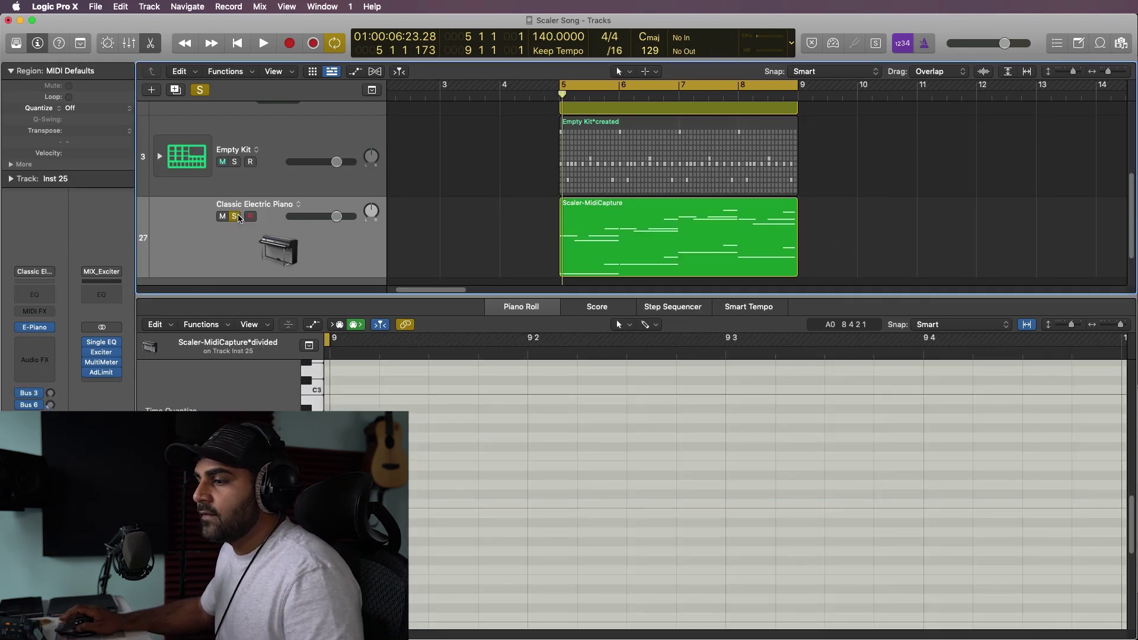
key("space")
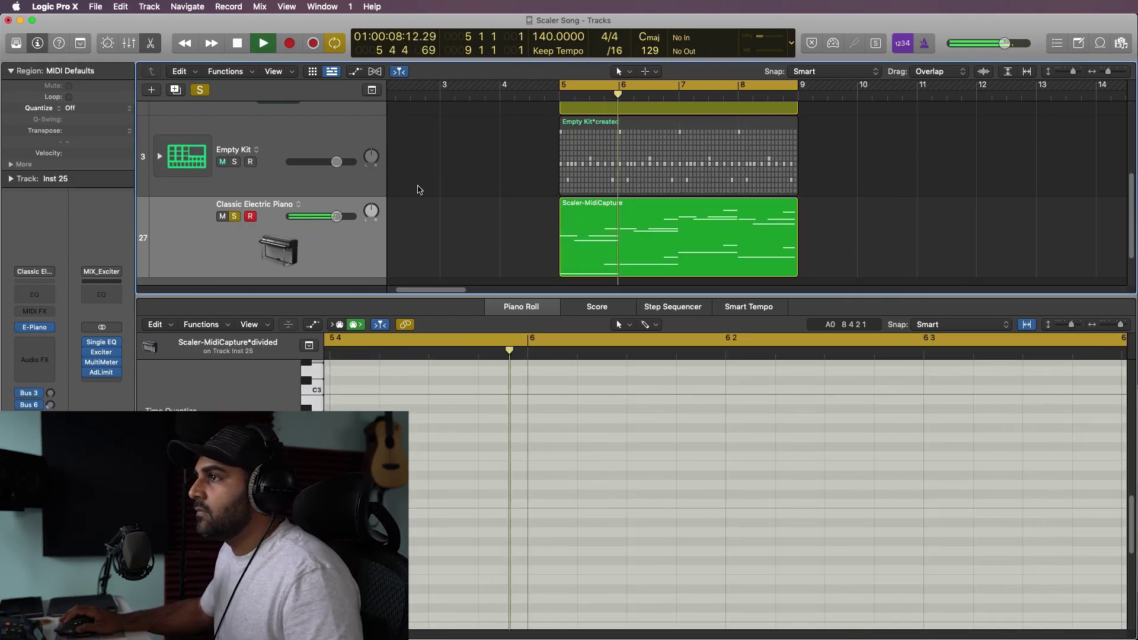
left_click(692, 236)
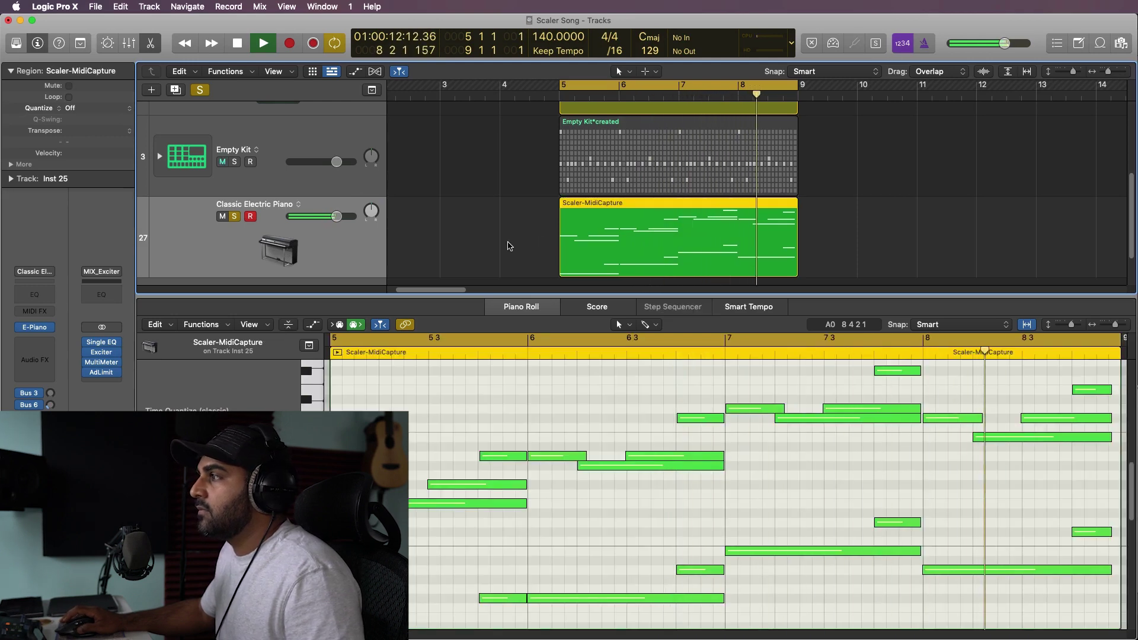
key("space")
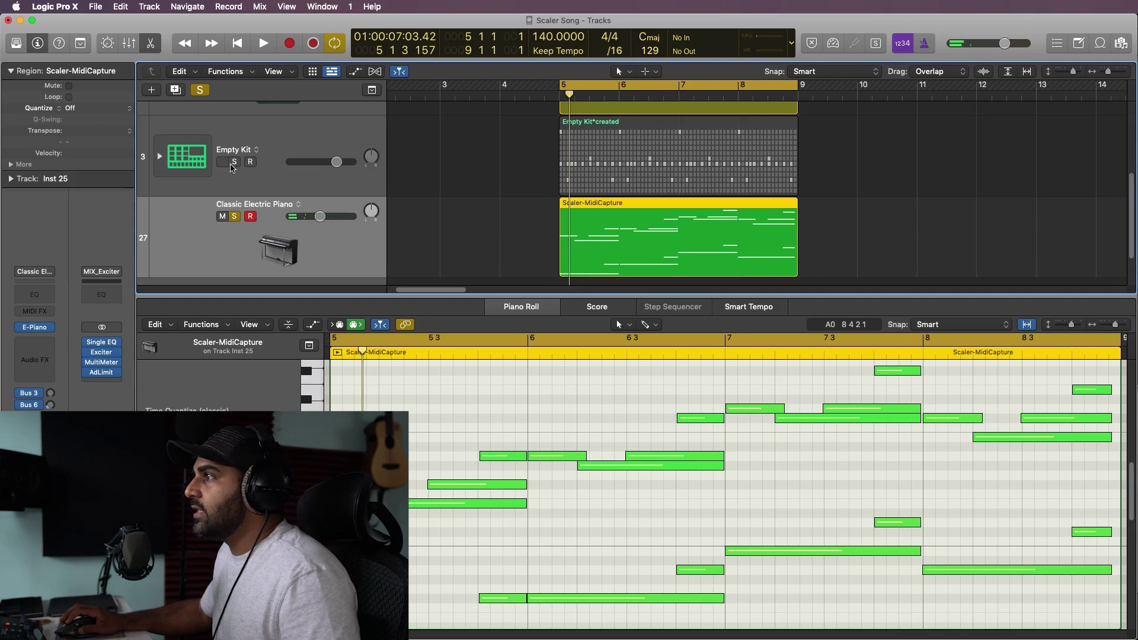
Step: Close the Piano Roll, mute the Inst 24 track and clear all track solos
scroll(231, 168, "up", 5)
key("x")
key("x")
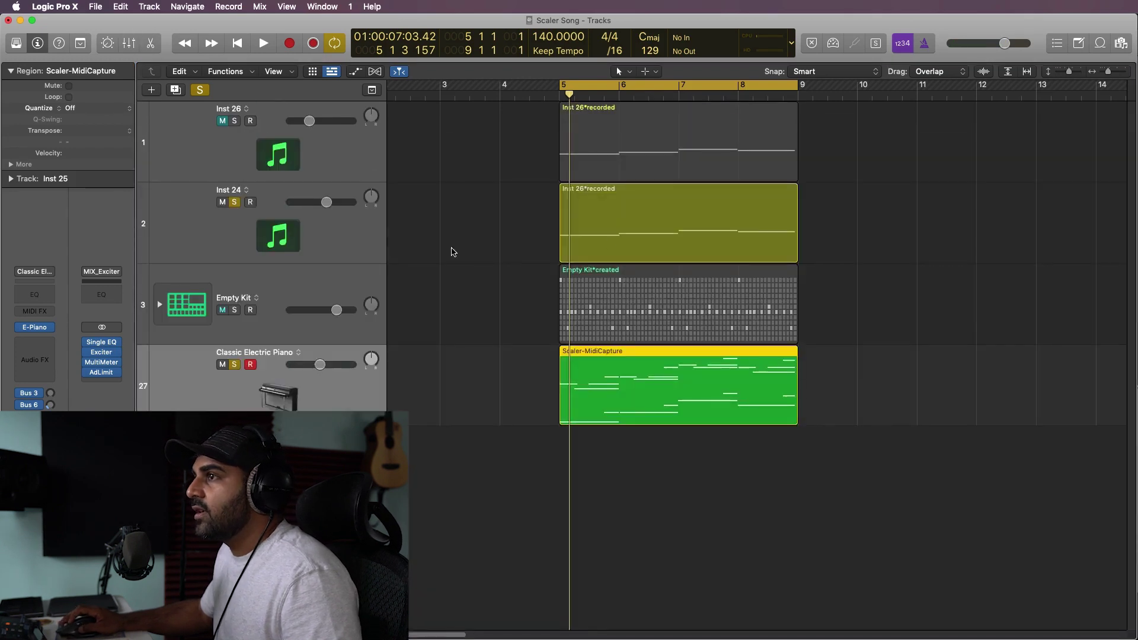
left_click(234, 202)
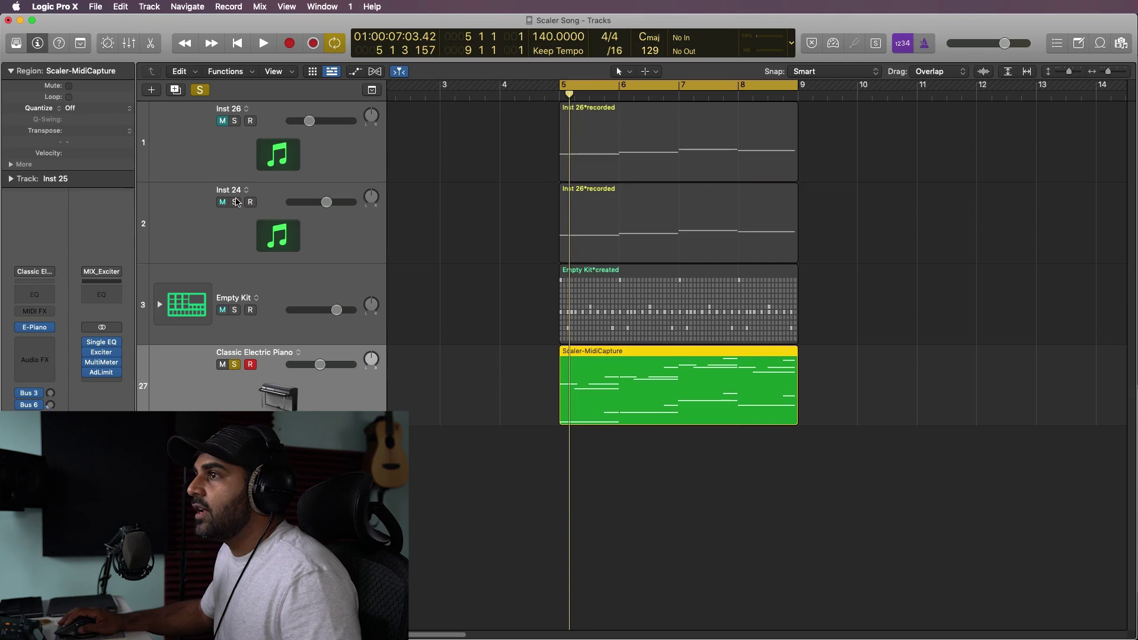
left_click(200, 90)
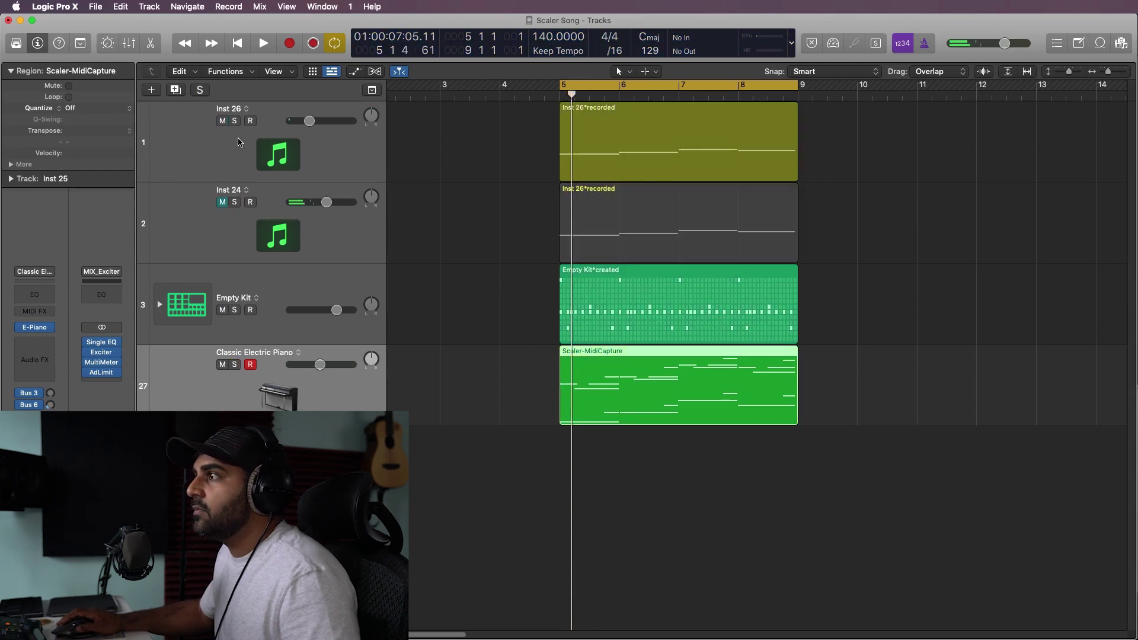
Step: Balance the full mix during playback by slightly raising the Empty Kit volume and lowering the Classic Electric Piano
key("space")
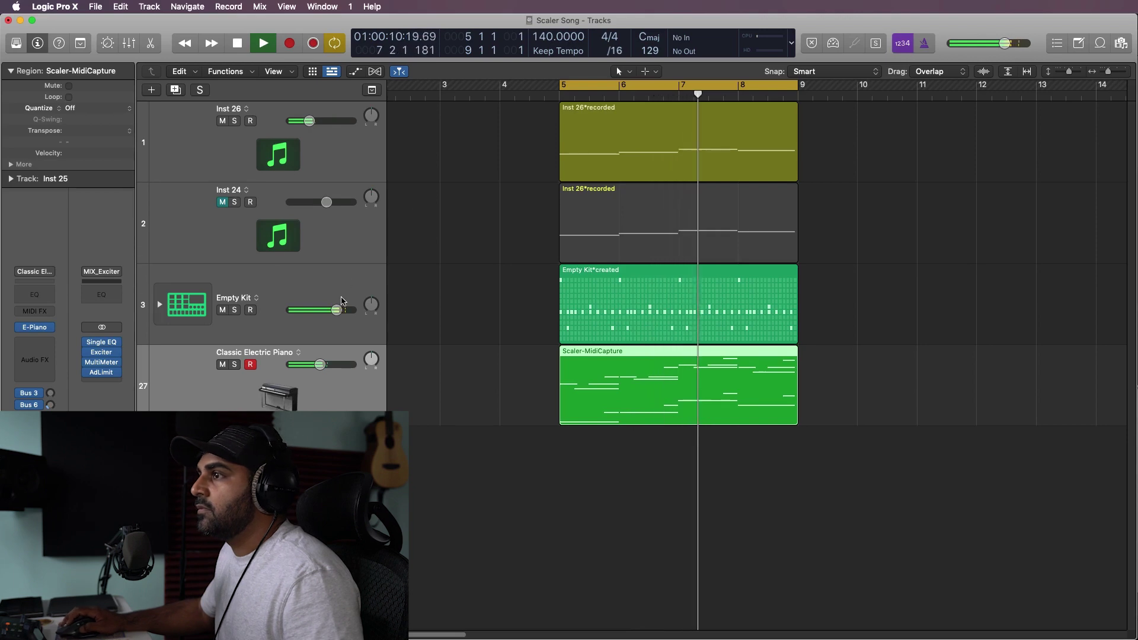
left_click(314, 332)
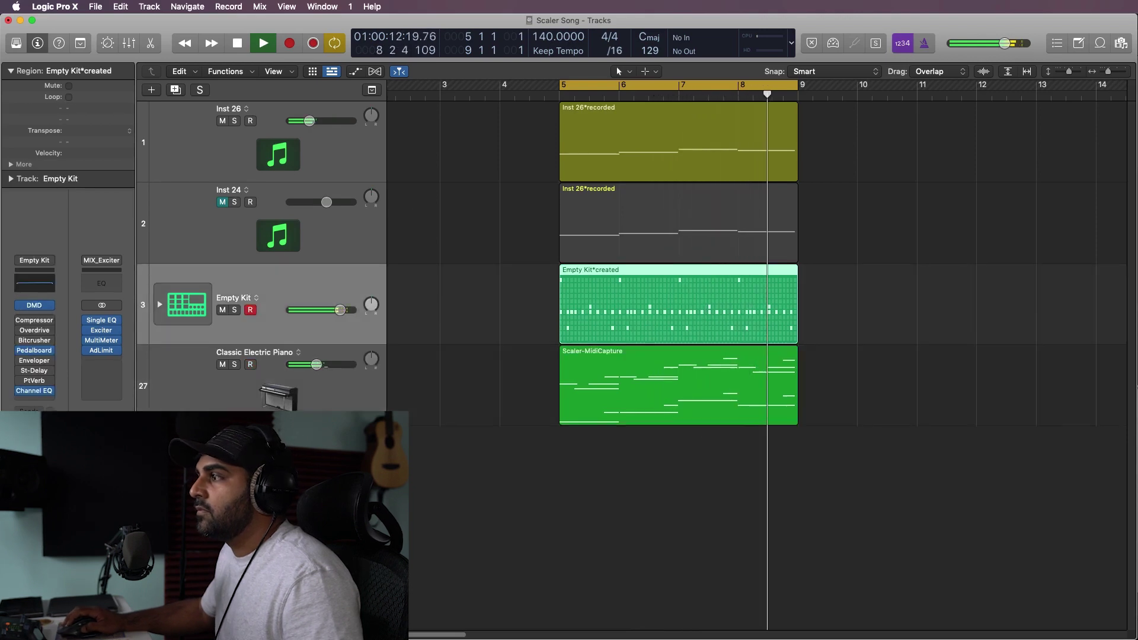
key("space")
Step: Add a Channel EQ to the Classic Electric Piano with a -23.8 dB low shelf at 300 Hz and a -16.7 dB high shelf at 5050 Hz
left_click(295, 399)
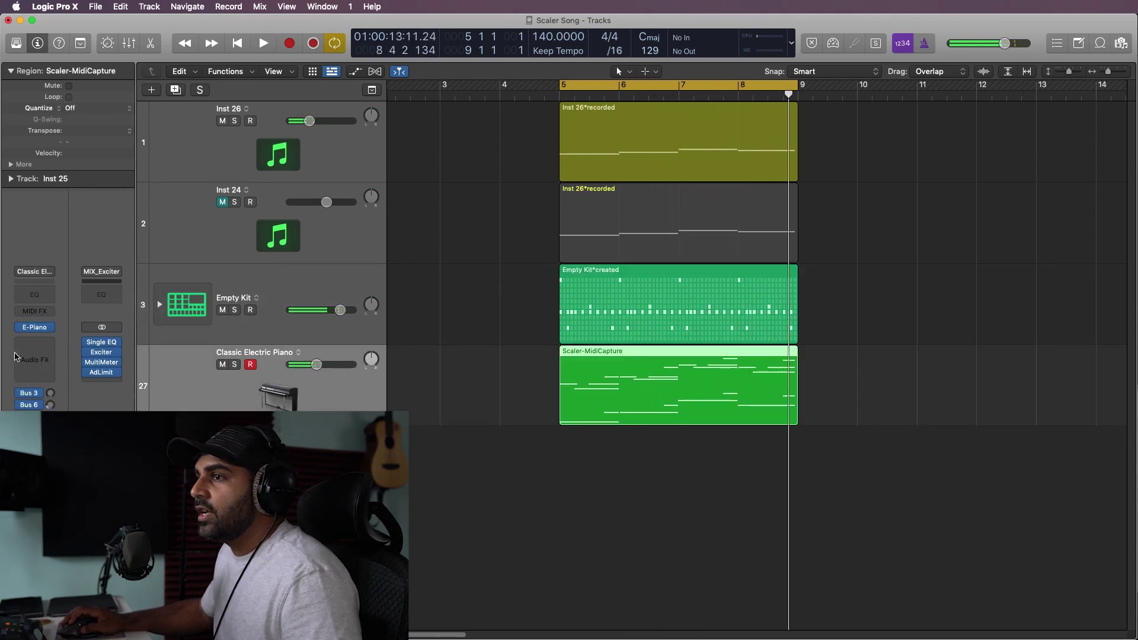
left_click(36, 298)
left_click_drag(968, 314, 948, 361)
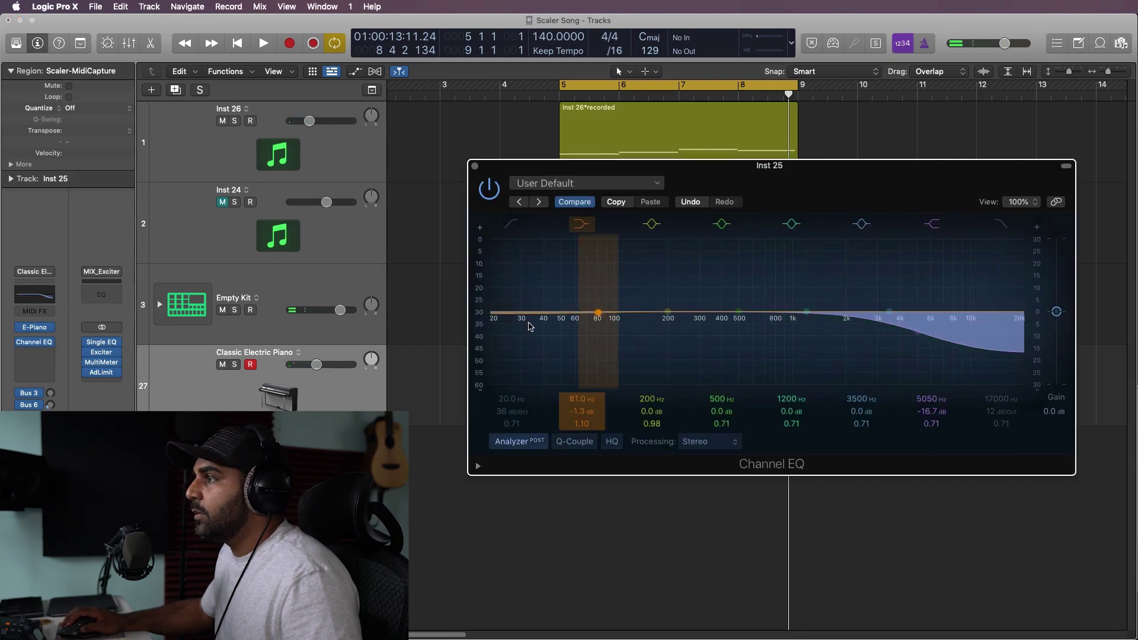
left_click_drag(530, 326, 631, 382)
key("space")
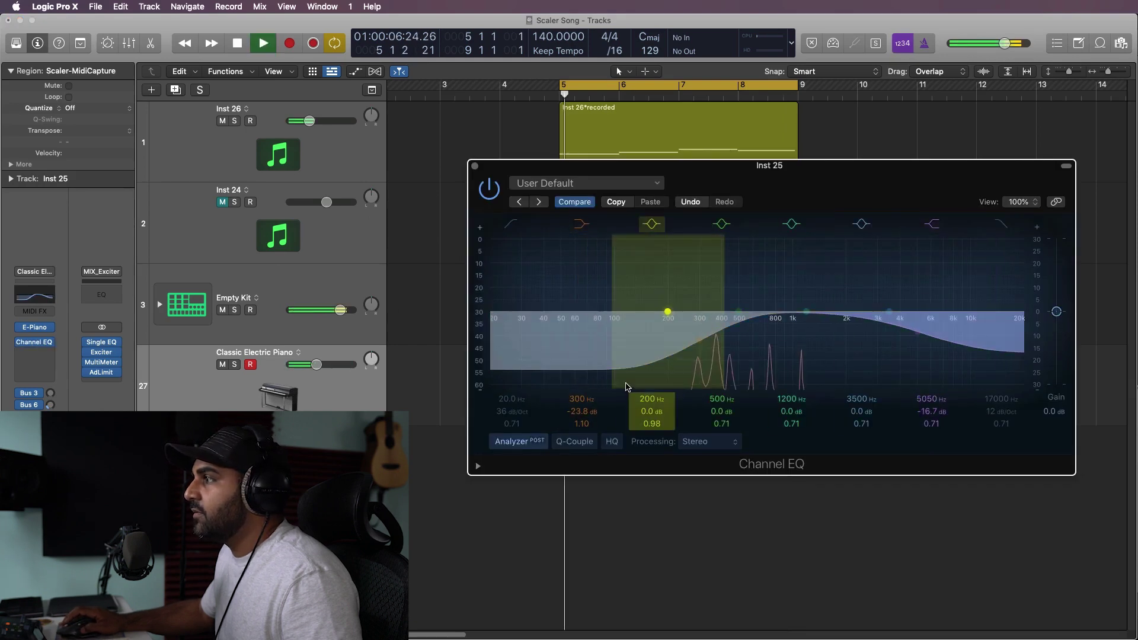
left_click(474, 166)
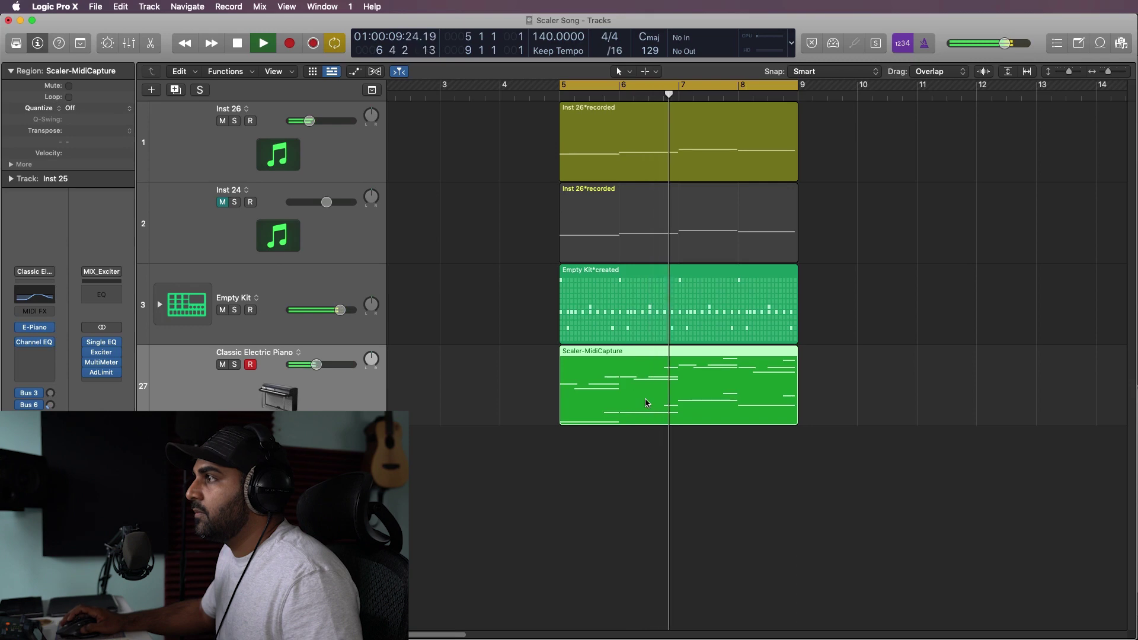
Step: Duplicate the Inst 26 track with its settings and copy its region onto the new track directly below
key("space")
left_click(236, 235)
left_click(201, 151)
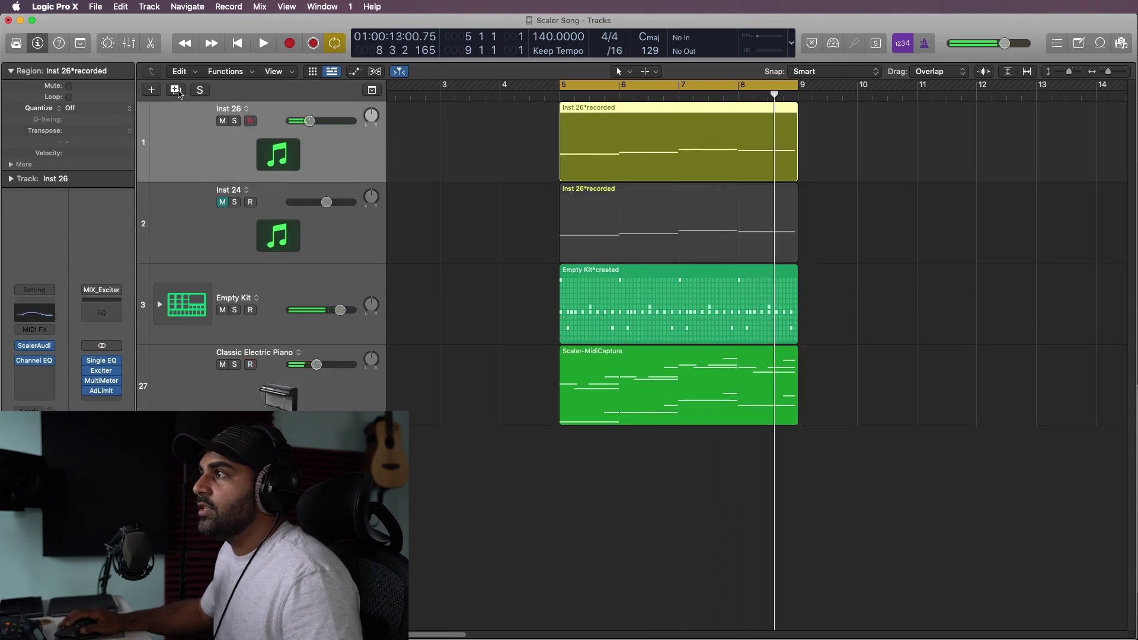
key("cmd+d")
left_click_drag(640, 143, 640, 208)
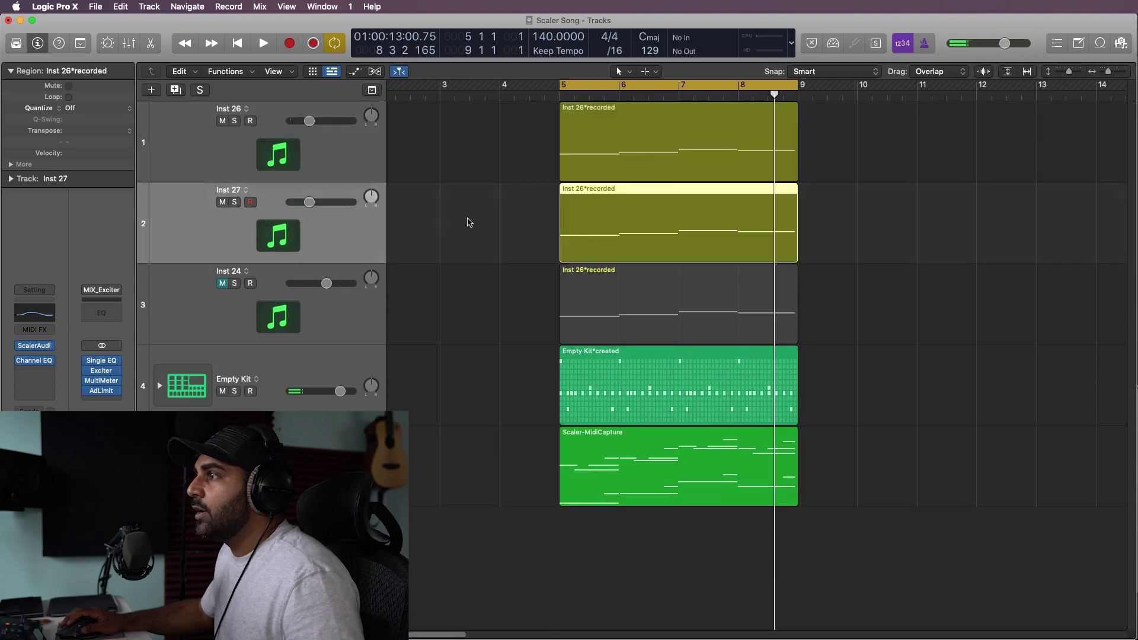
Step: Change Inst 27's Scaler sound to String Ensemble and bypass the track's Channel EQ
left_click(35, 347)
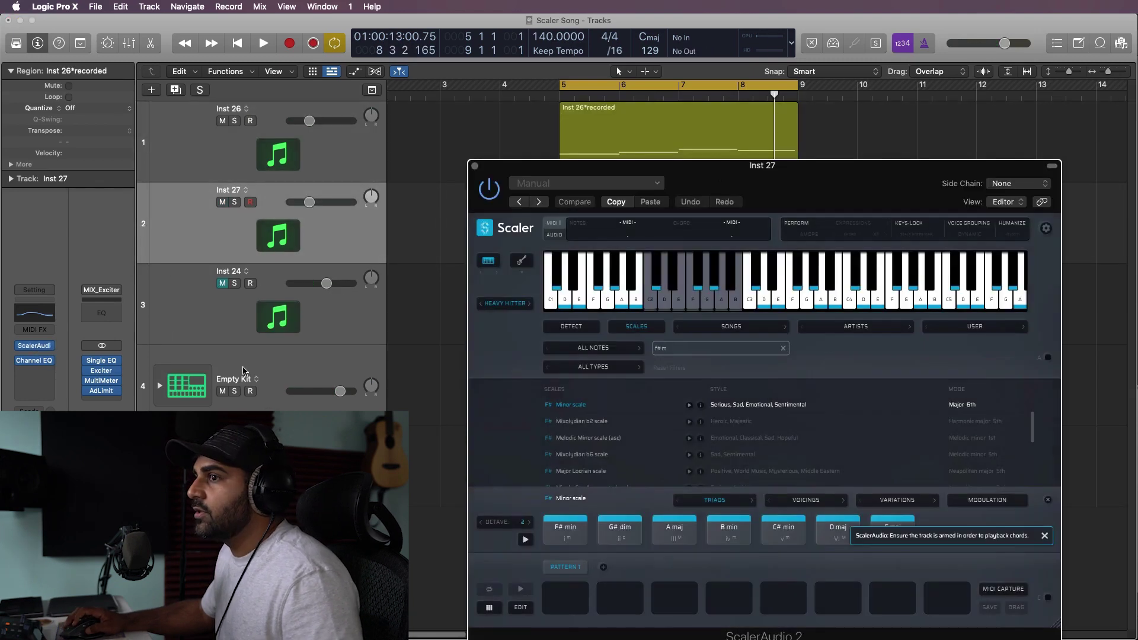
left_click(21, 361)
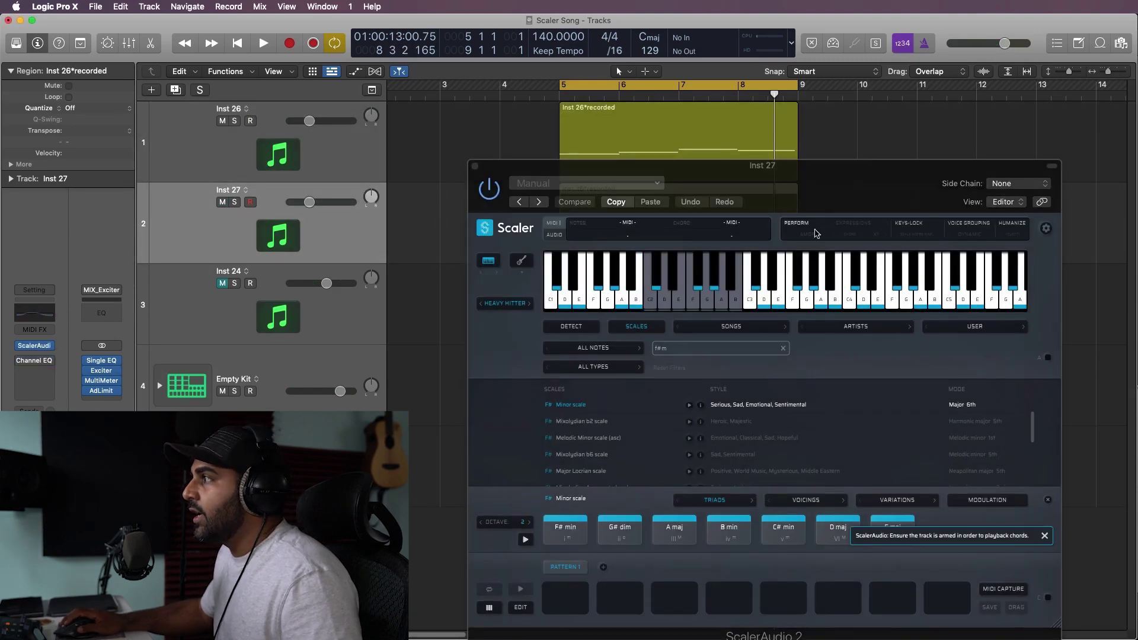
left_click(507, 303)
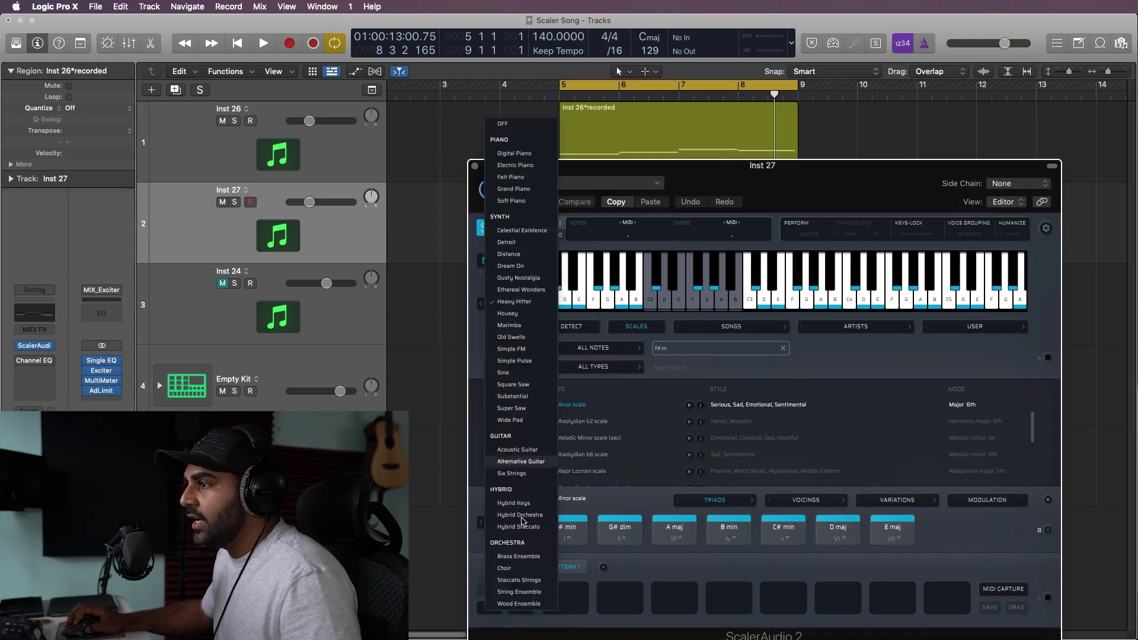
left_click(520, 592)
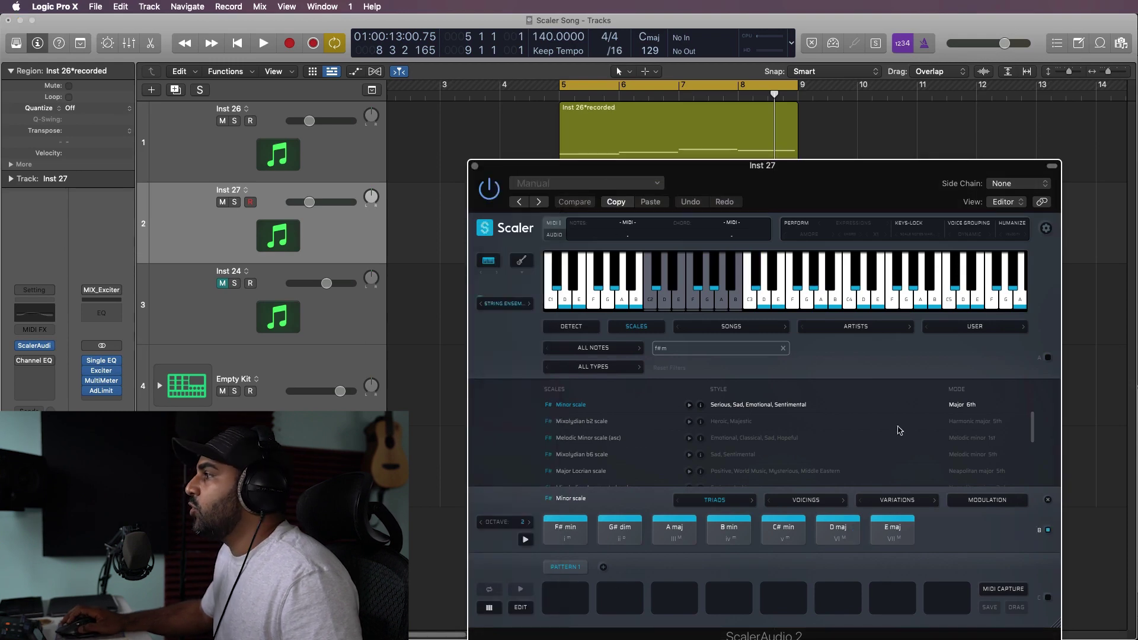
Step: Set Inst 27's voice grouping in Scaler to Open Voicing +1 Oct
left_click(969, 235)
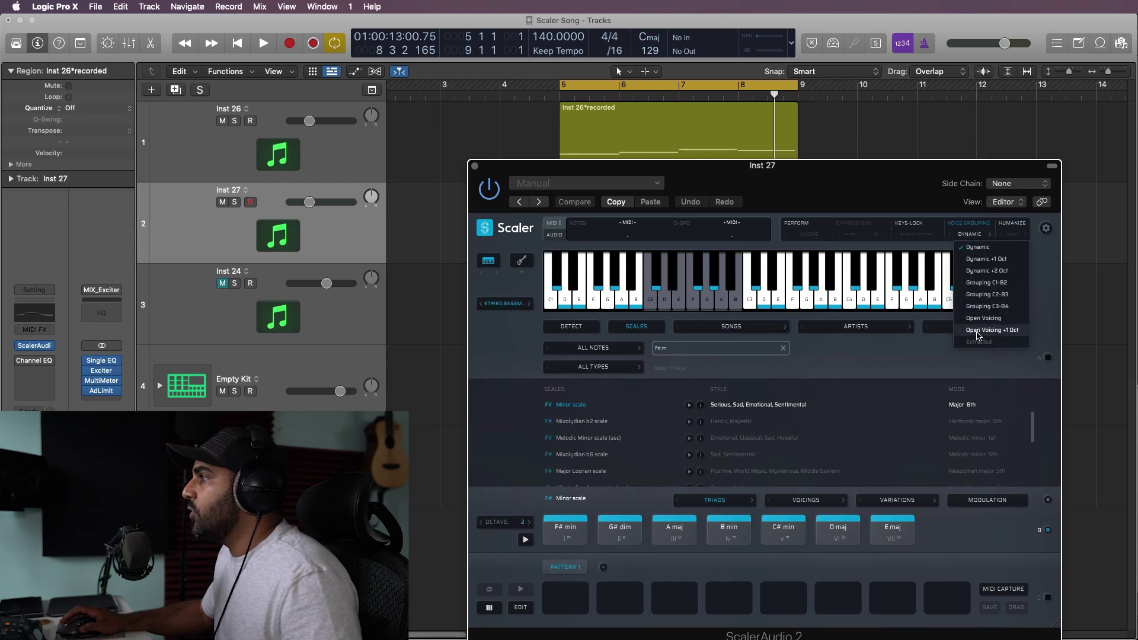
left_click(977, 332)
left_click_drag(711, 165, 1026, 118)
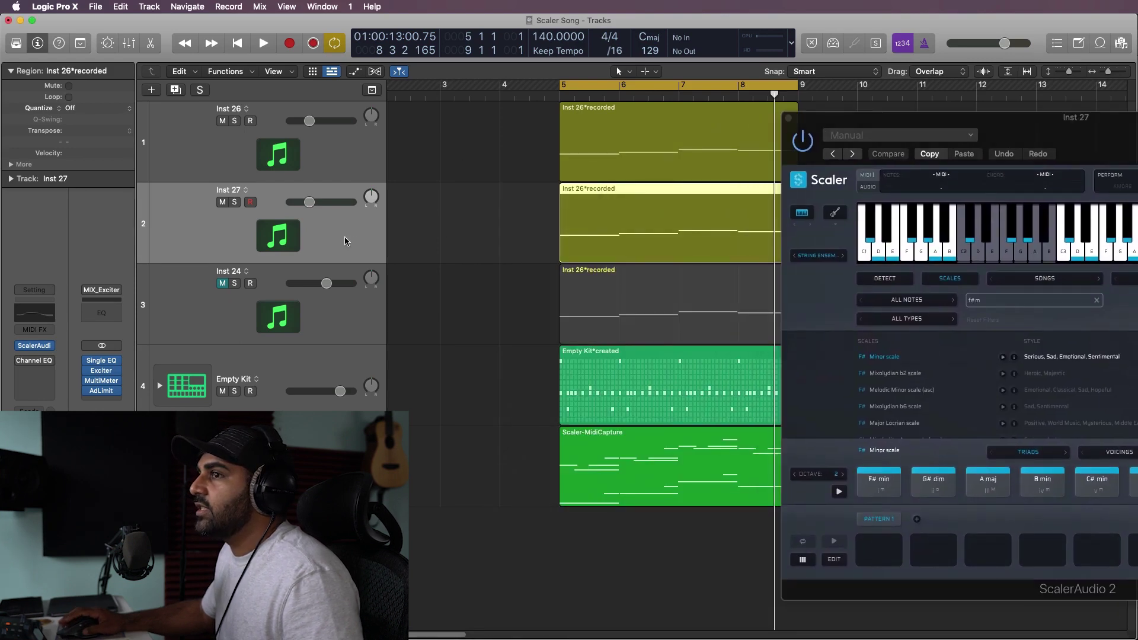
Step: Solo the Inst 27 track and audition its string chords
key("s")
key("space")
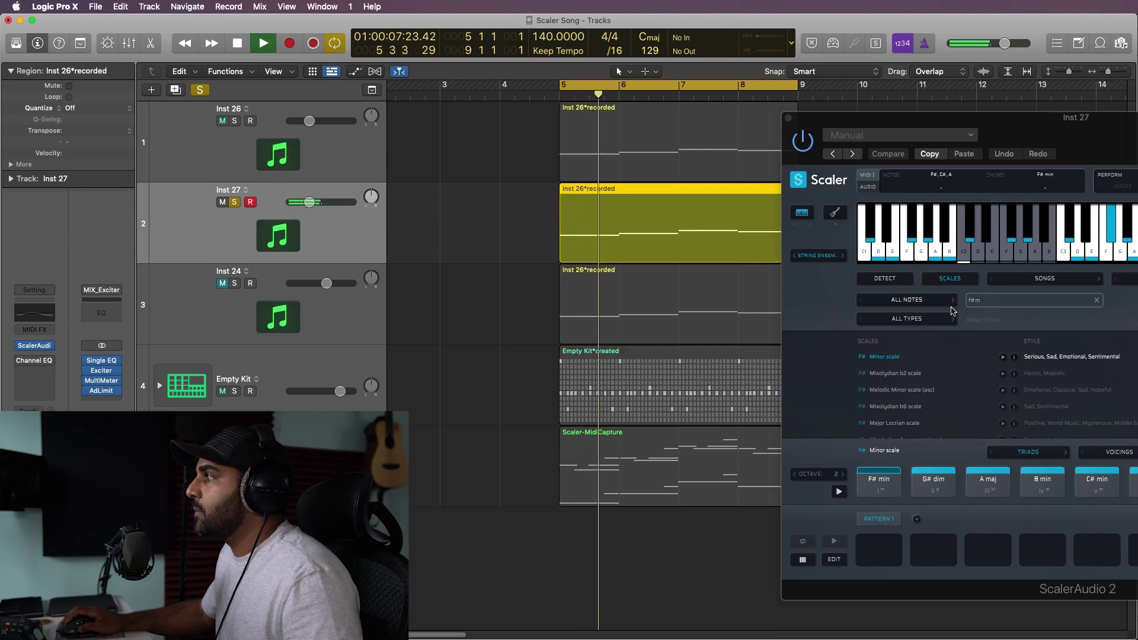
left_click_drag(948, 117, 716, 248)
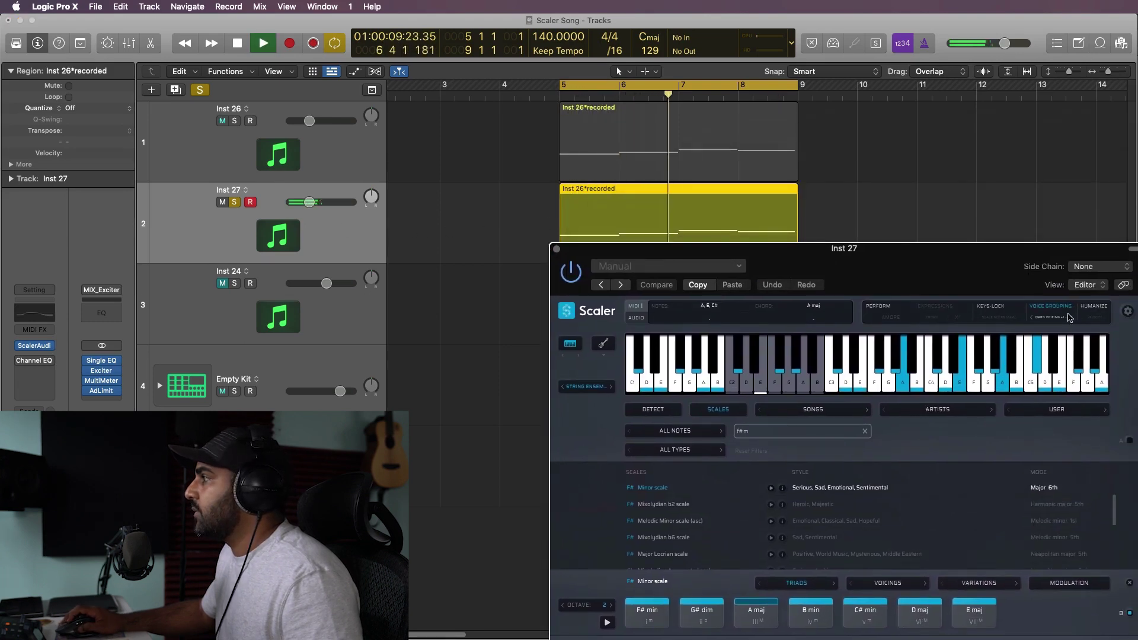
key("space")
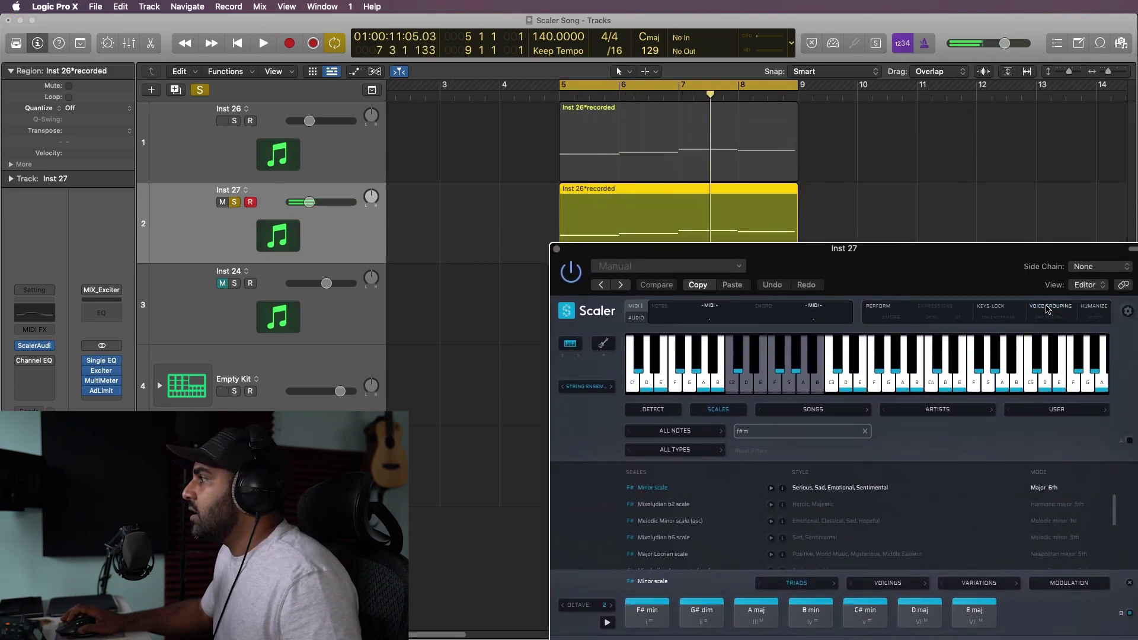
Step: Set Inst 27's voice grouping to Open Voicing and audition the string chords again
left_click(1045, 318)
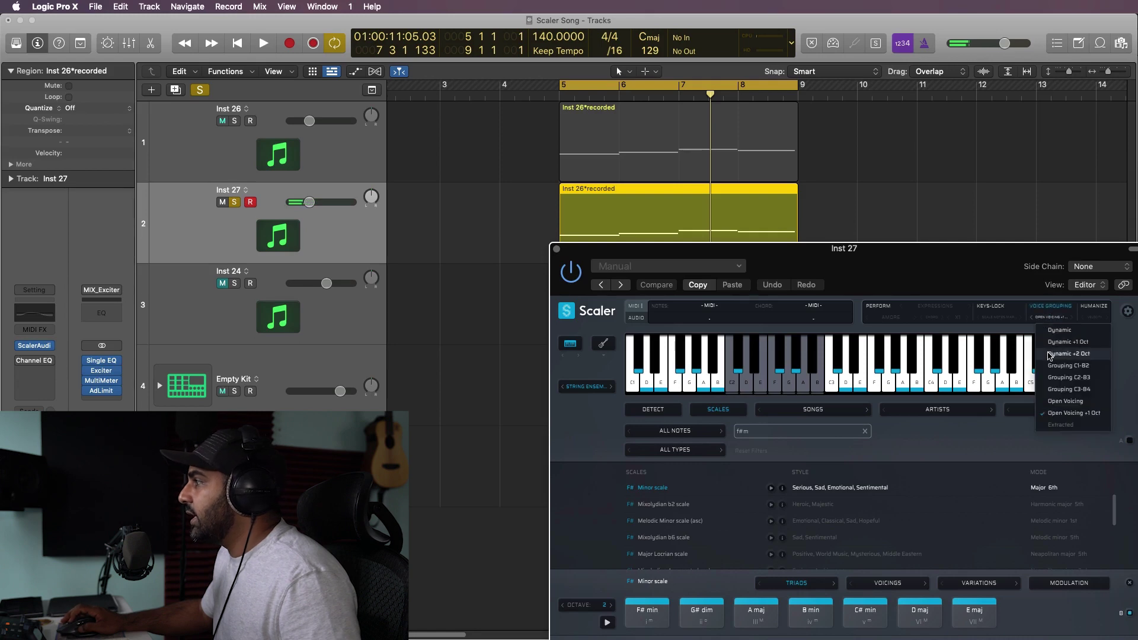
left_click(1066, 402)
key("space")
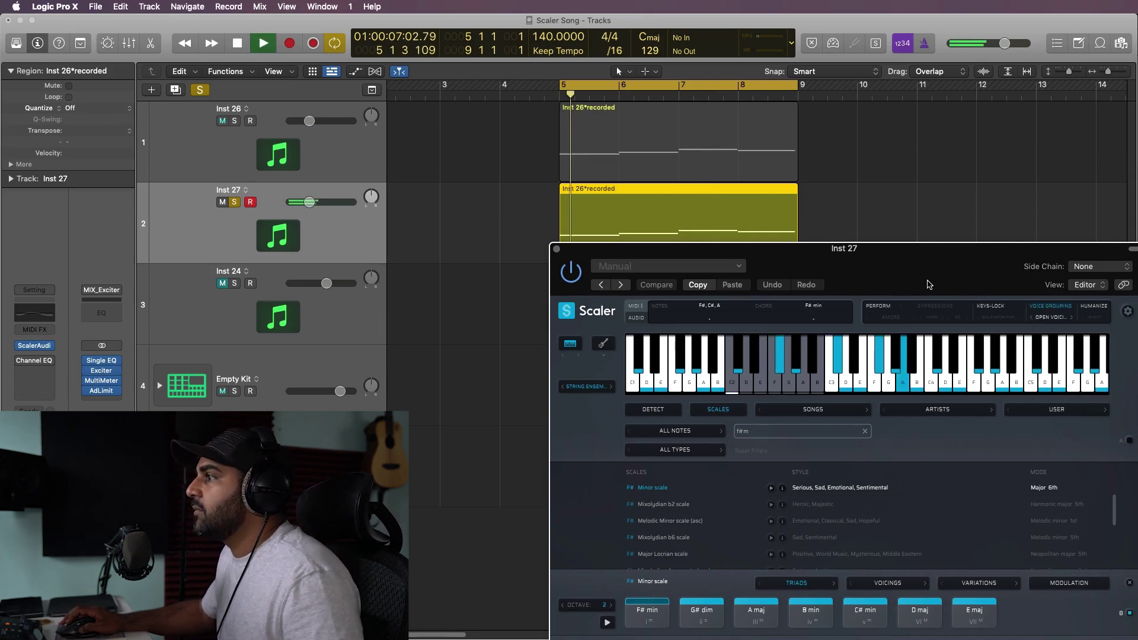
Step: Close Inst 27's Scaler window, unsolo the track and play the full arrangement
left_click_drag(929, 286, 982, 177)
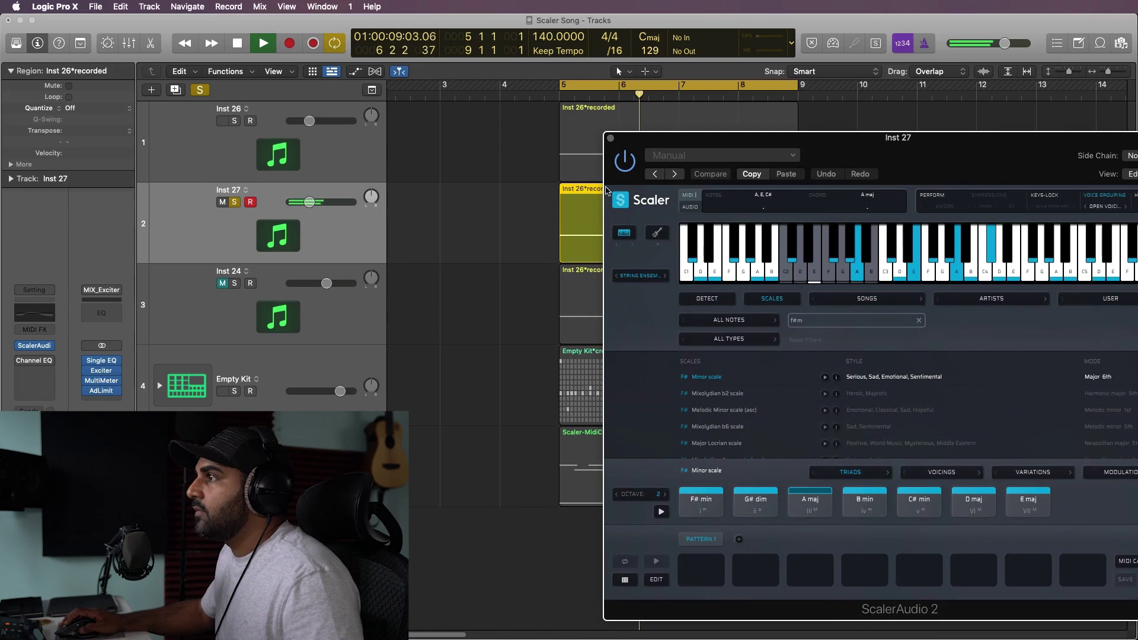
left_click(610, 138)
key("space")
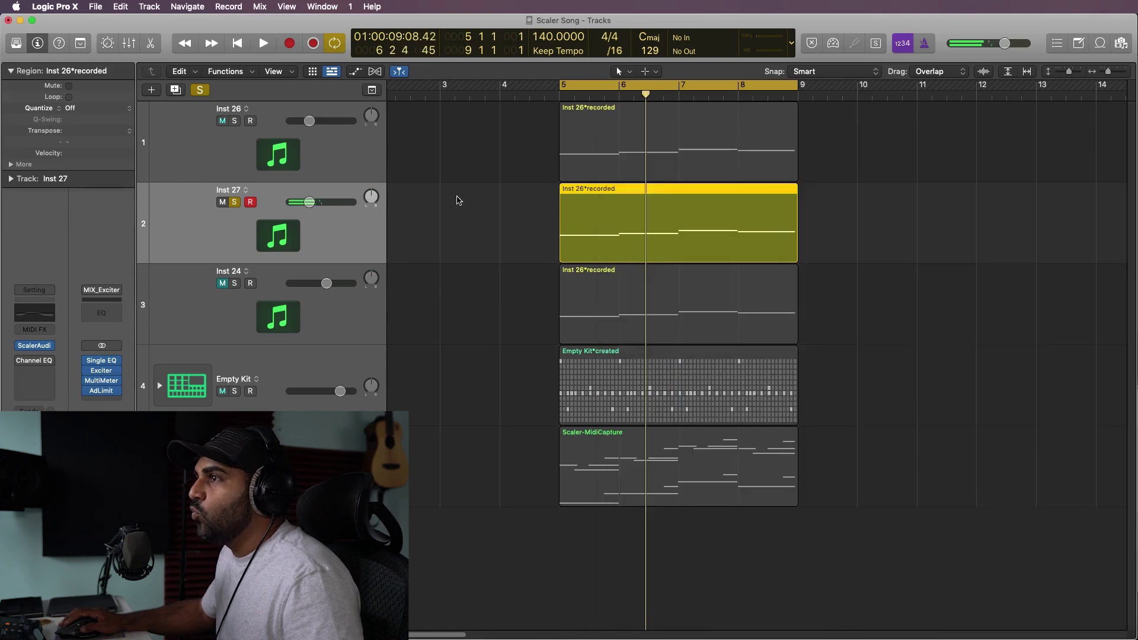
left_click(239, 202)
key("space")
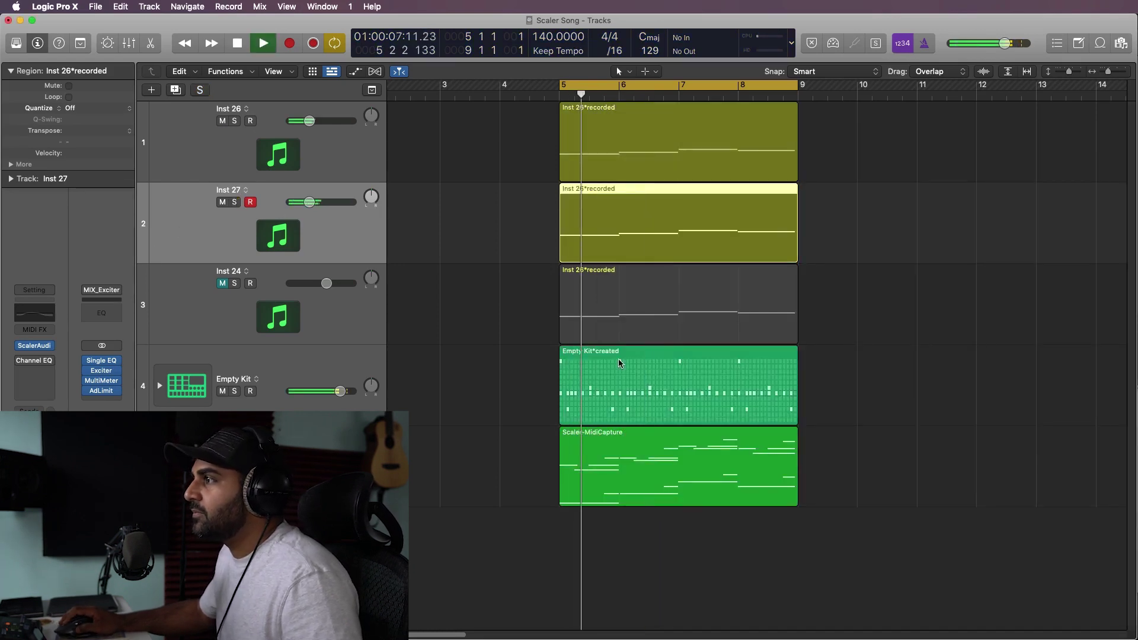
Step: Balance the mix during playback by slightly lowering the volumes of Inst 27 and Classic Electric Piano
key("super+Up")
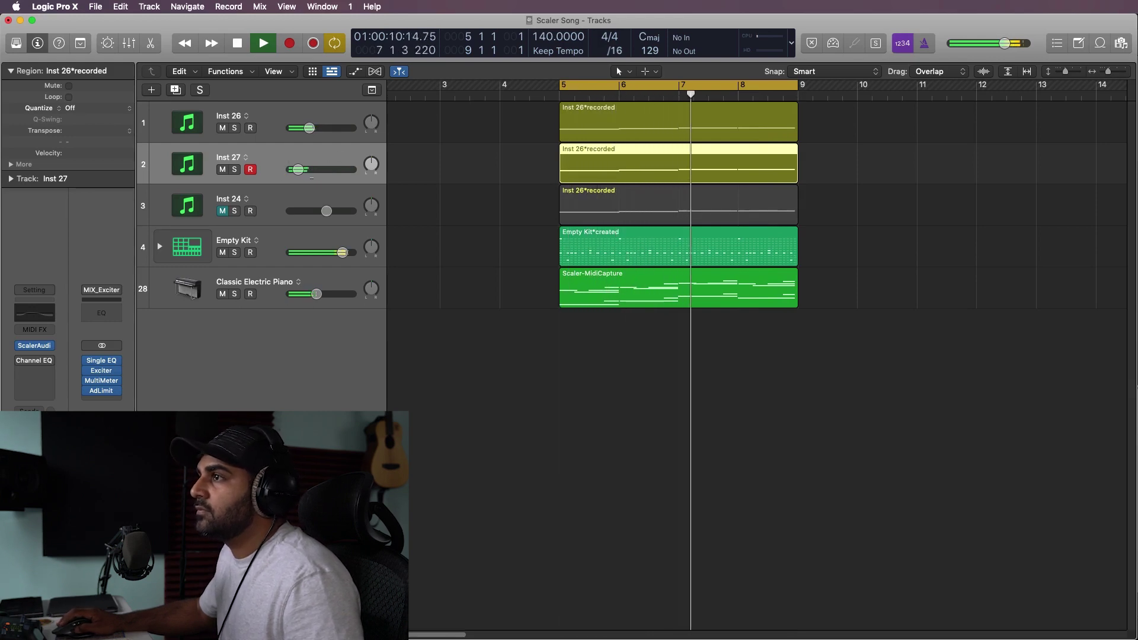
scroll(497, 203, "left", 3)
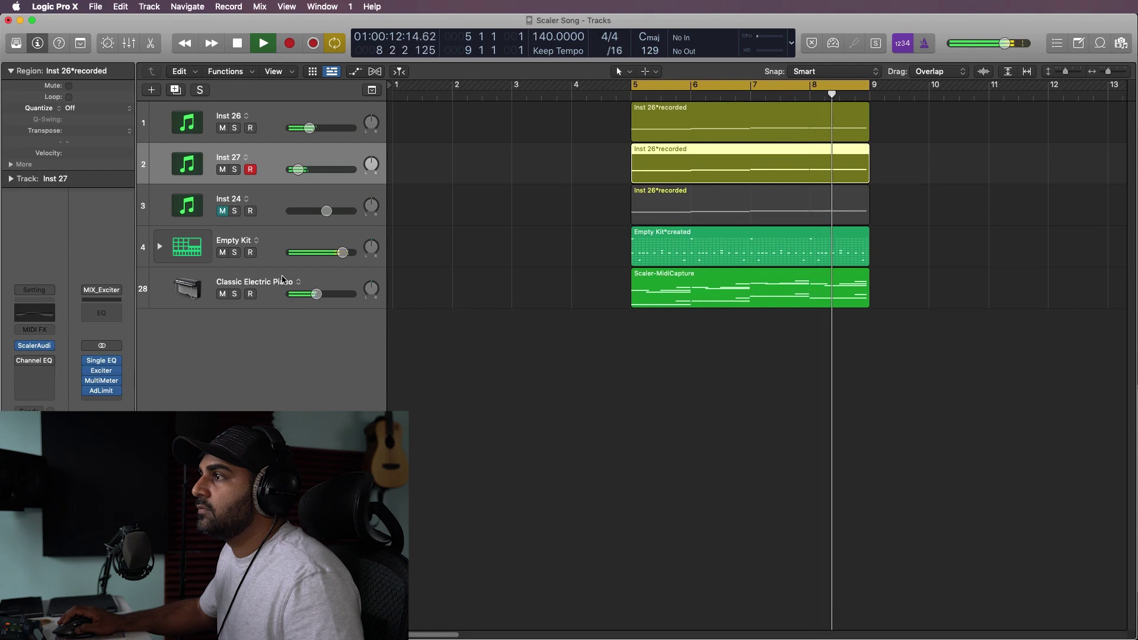
left_click(777, 297)
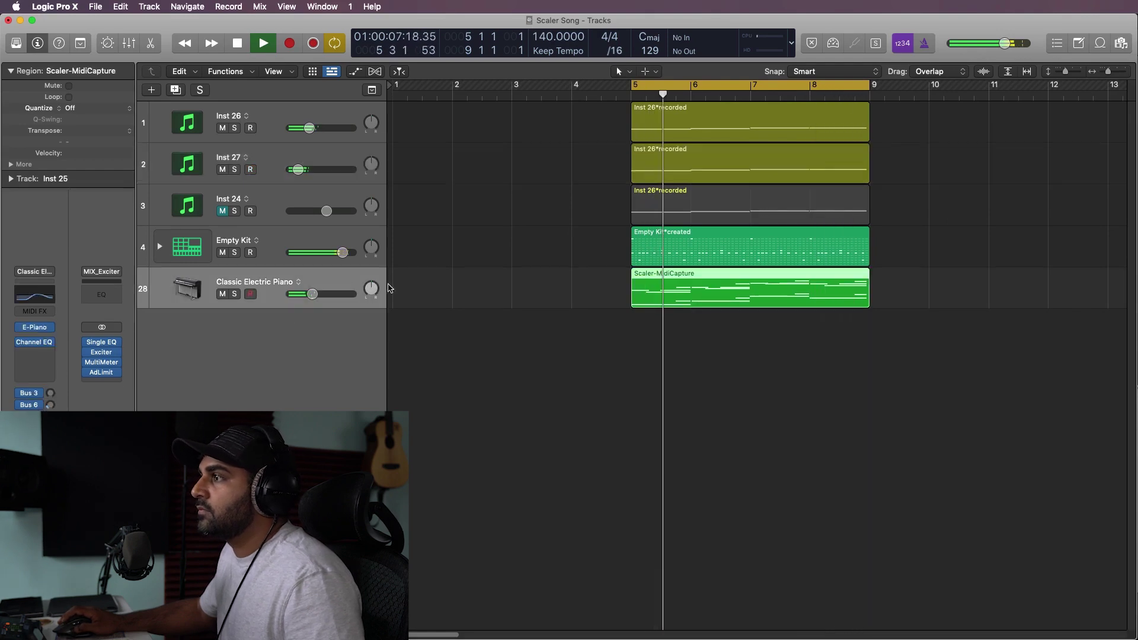
key("space")
Step: Extend the five final notes of the electric piano phrase to the end of the region at bar 9
double_click(809, 290)
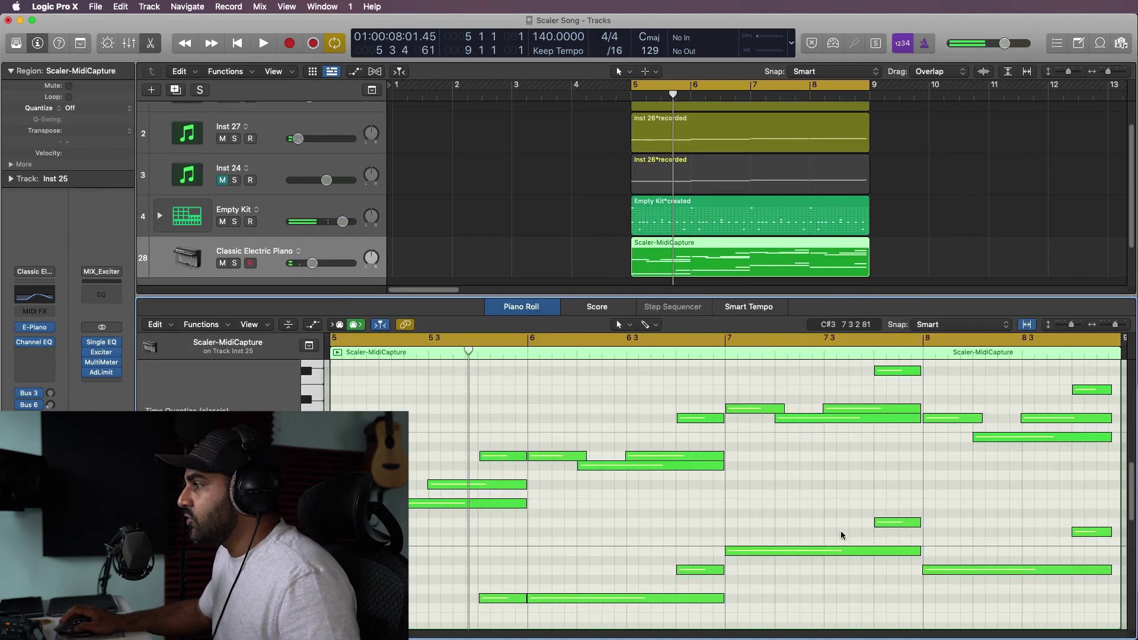
scroll(963, 464, "right", 3)
left_click_drag(996, 380, 1011, 578)
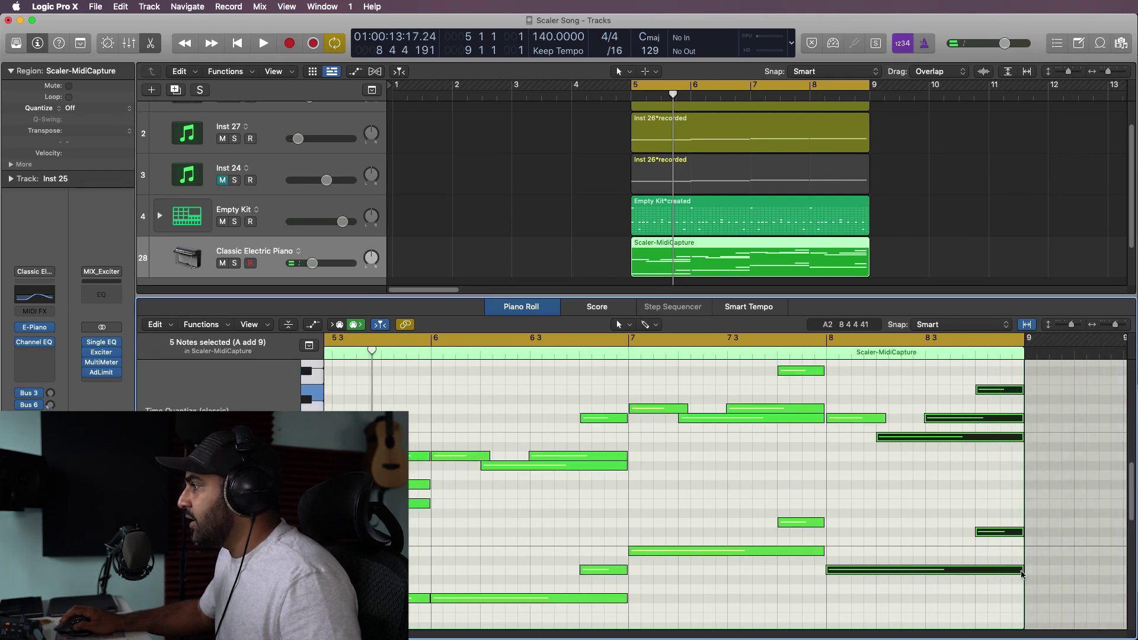
left_click(987, 213)
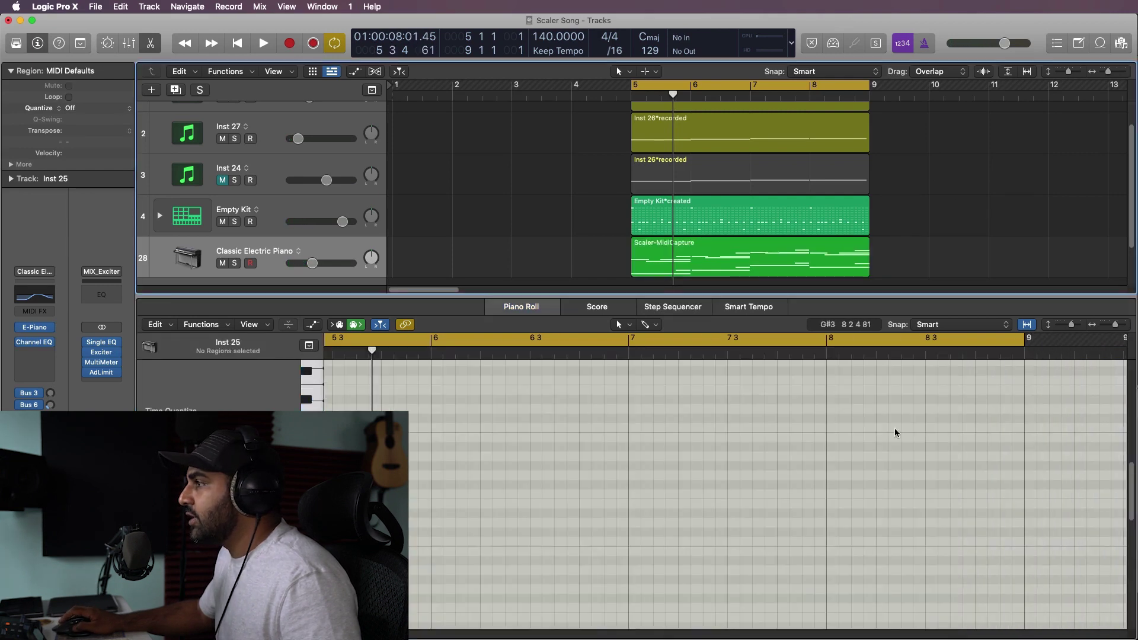
Step: Examine all the notes of the electric piano phrase from bar 5 to bar 9 in the piano roll
left_click(775, 252)
scroll(966, 560, "down", 5)
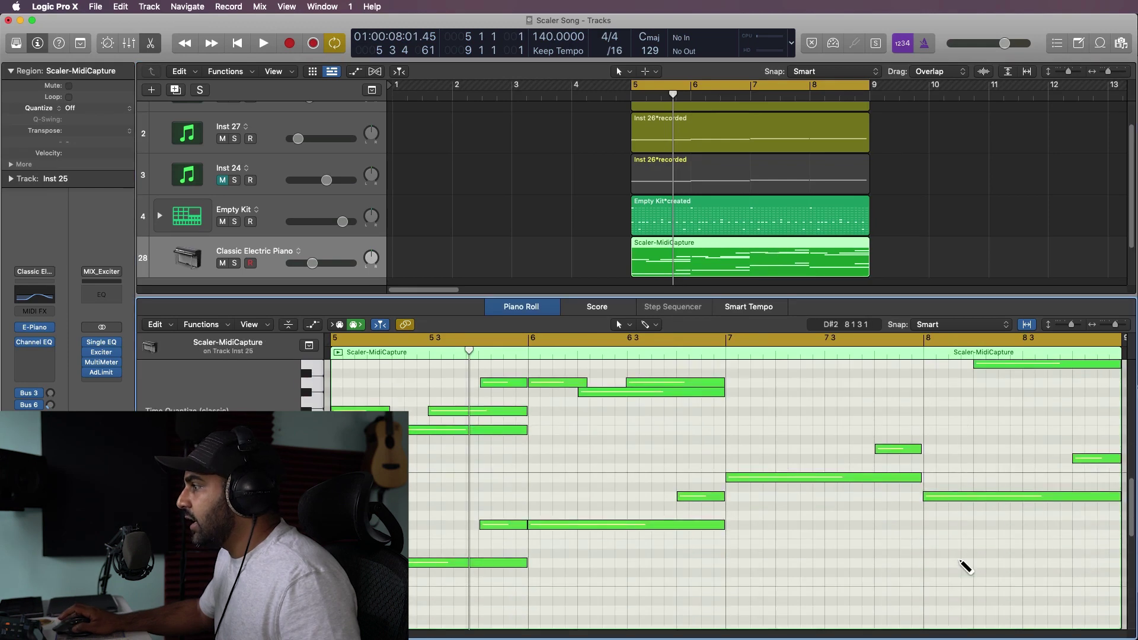
key("super+a")
scroll(711, 533, "left", 3)
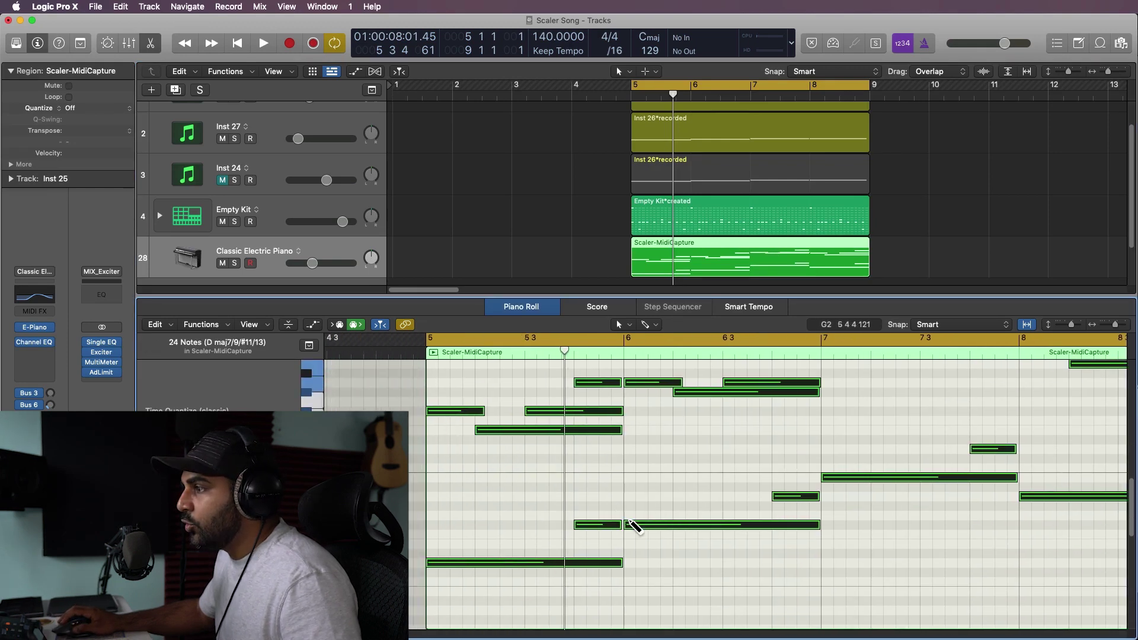
scroll(628, 521, "right", 3)
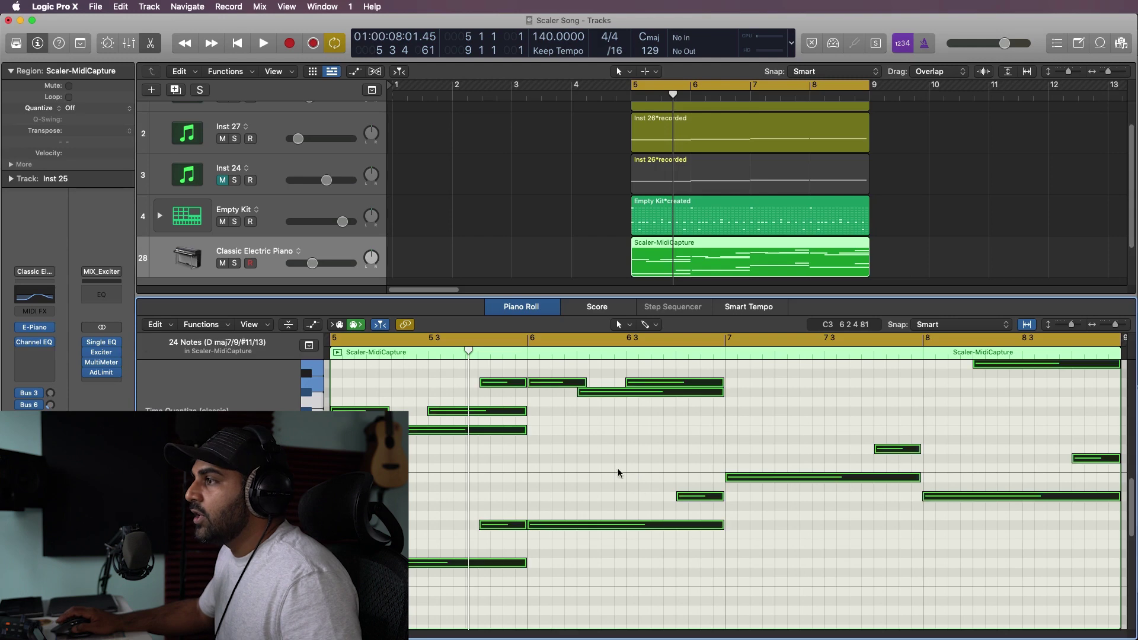
key("x")
key("x")
left_click(643, 411)
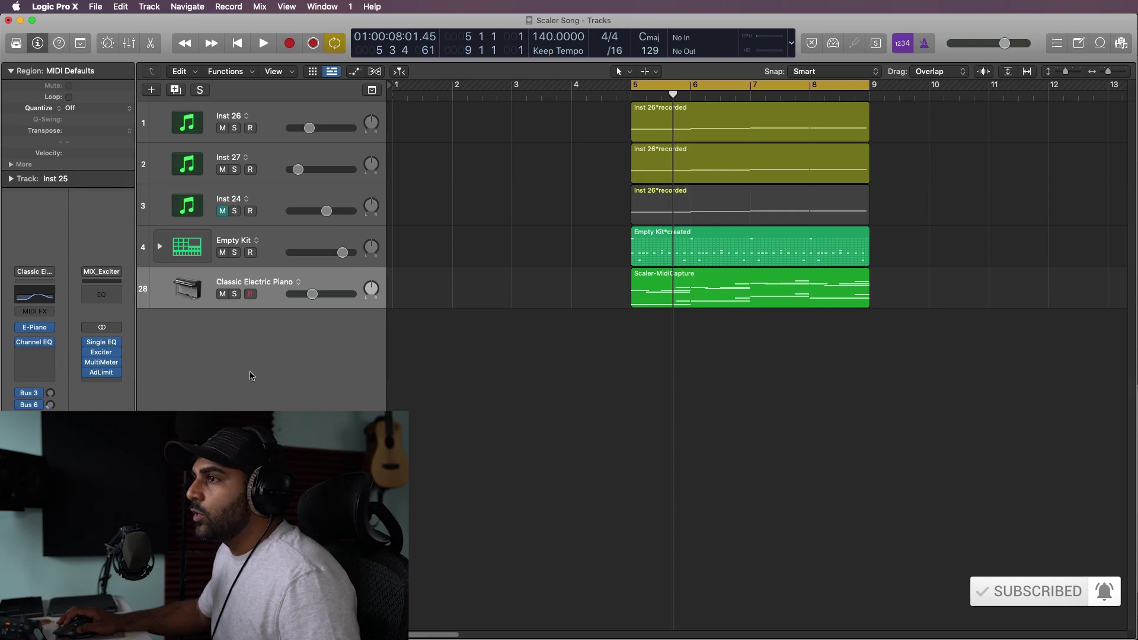
Step: Create a Quick Sampler track from the 808 E.wav sample in the Knockin' Trap Drums folder
left_click(1119, 45)
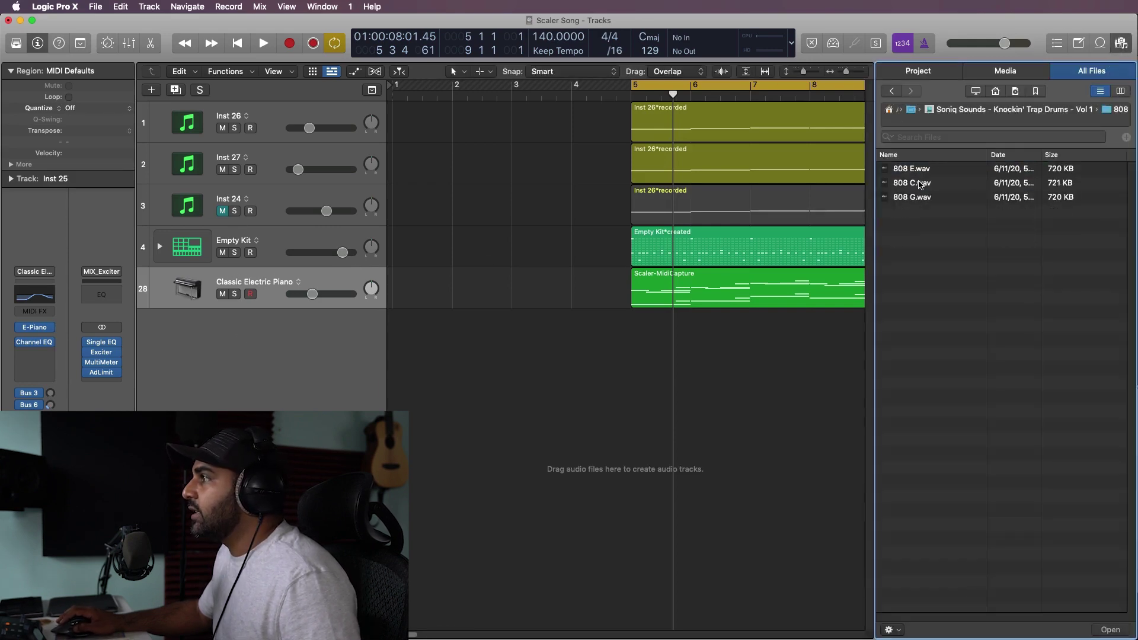
left_click_drag(713, 236, 259, 357)
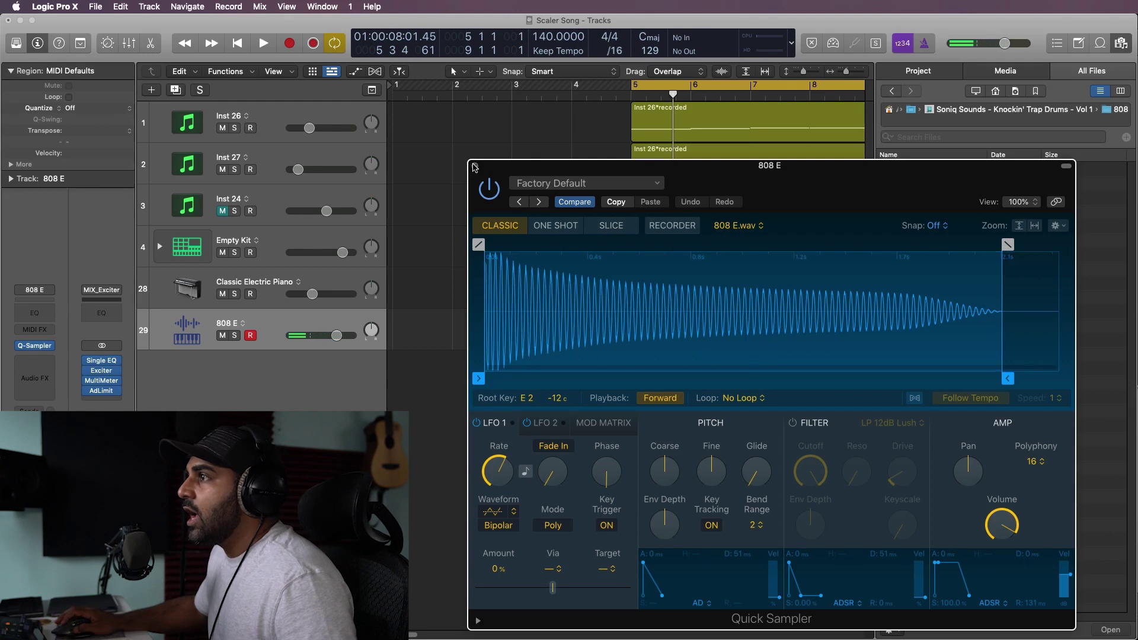
left_click(474, 166)
Step: Play the progression with Inst 27's Scaler open to check which chords it uses
left_click(651, 171)
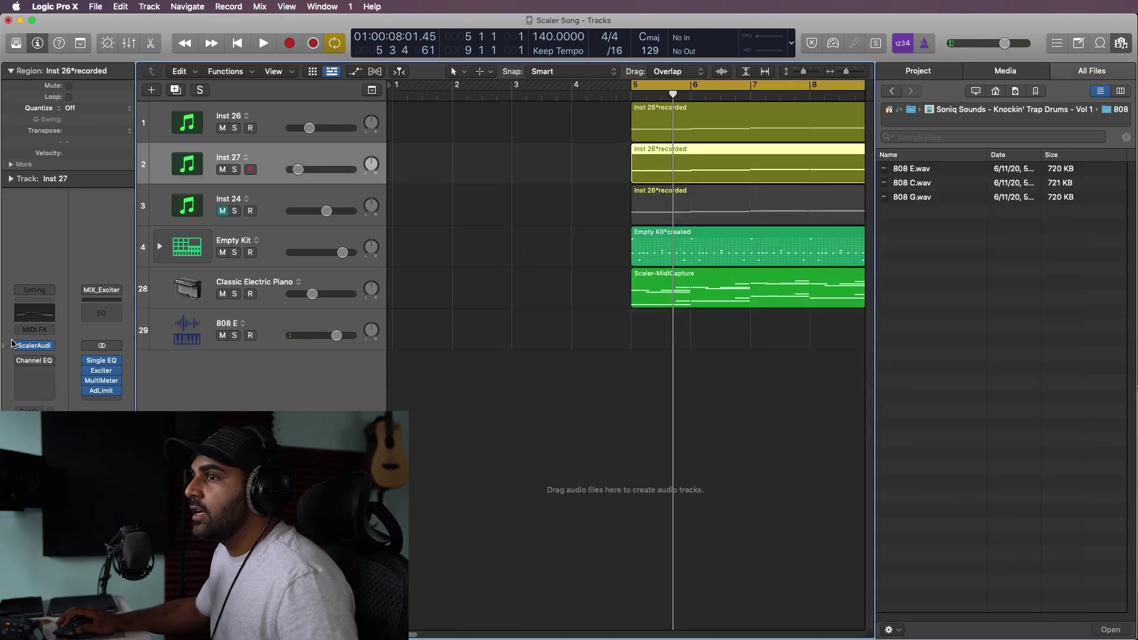
left_click(34, 347)
left_click_drag(838, 152, 412, 199)
key("space")
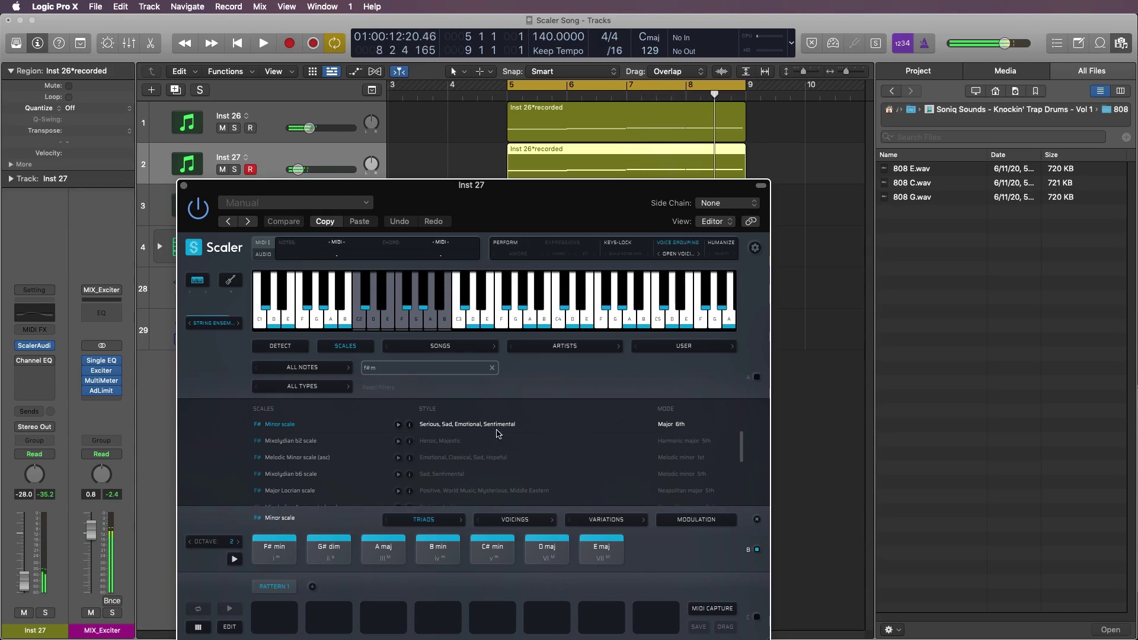
left_click(183, 185)
Step: Create a MIDI region on the 808 E track spanning bar 5 to bar 9
right_click(548, 338)
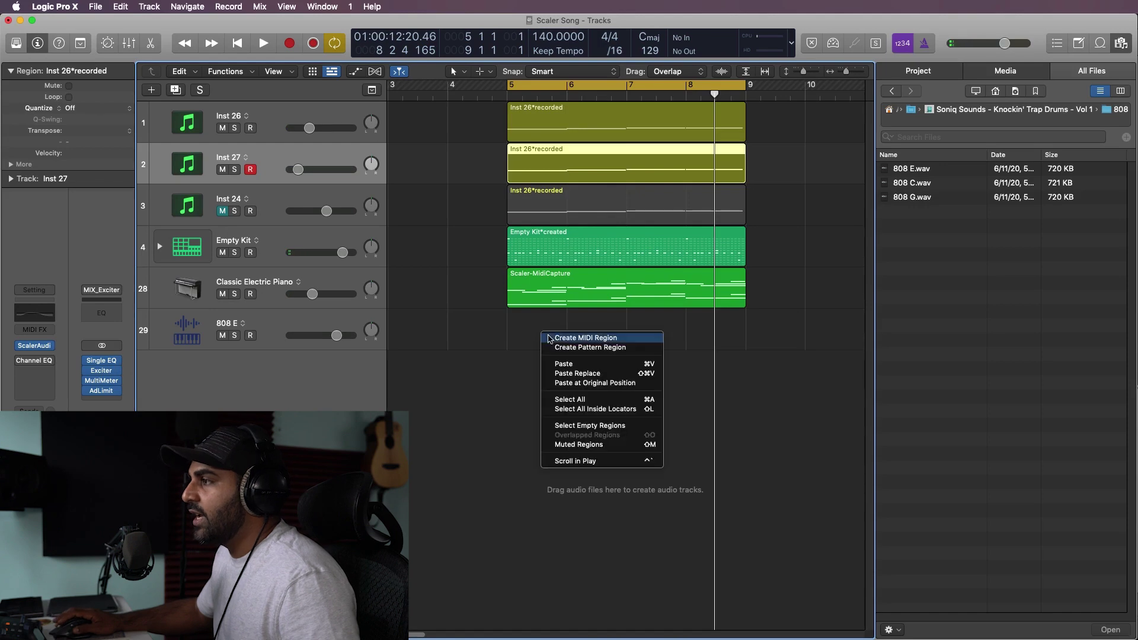
left_click(561, 337)
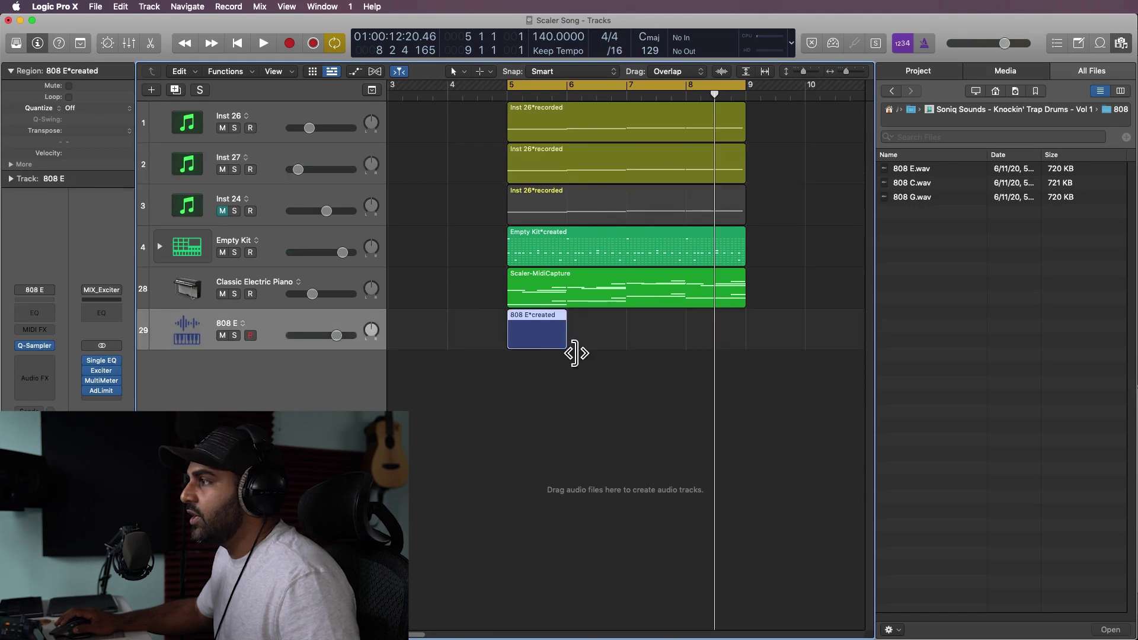
left_click_drag(574, 353, 747, 363)
Step: Add a one-bar F#2 note at bar 5 in the 808 E region
double_click(612, 328)
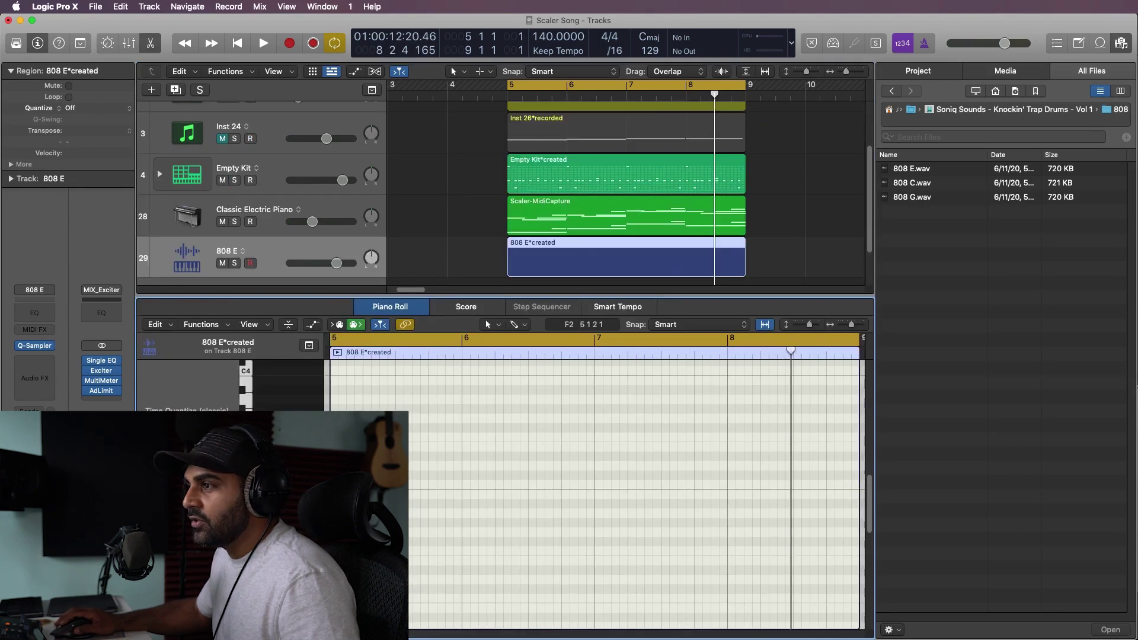
left_click_drag(332, 428, 462, 427)
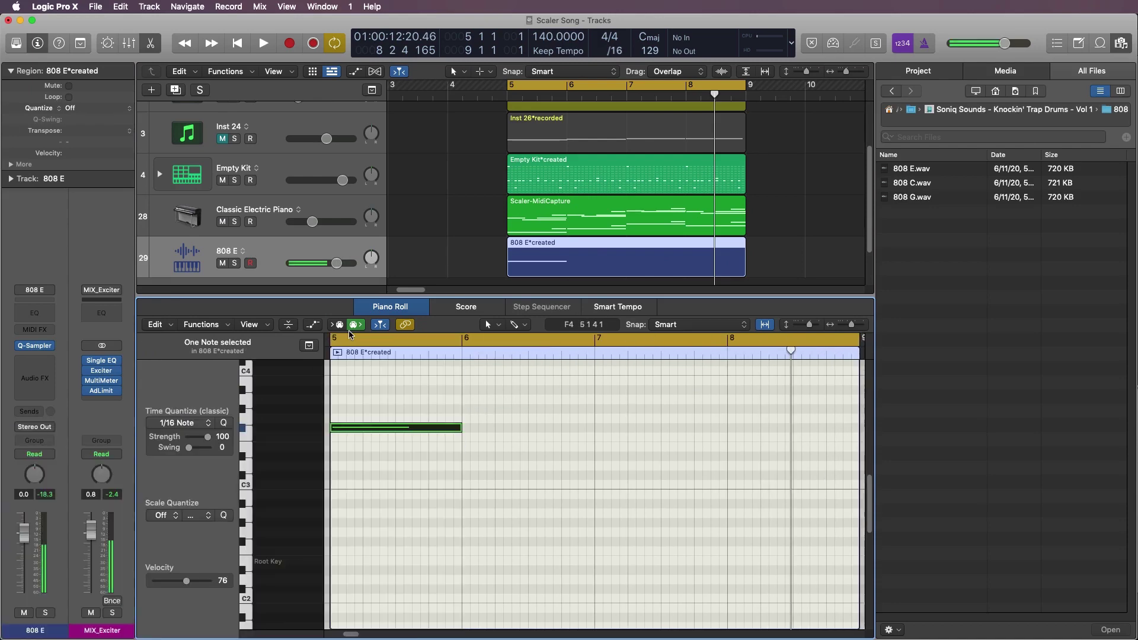
key("alt+shift+Down")
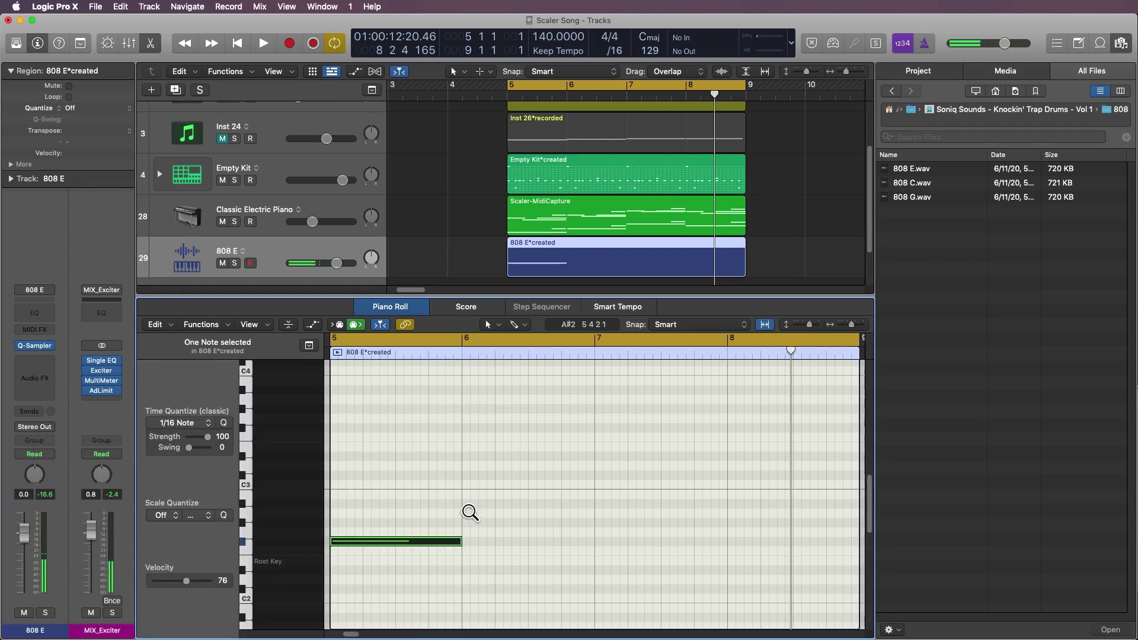
Step: Add one-bar notes A2 at bar 6, D3 at bar 7 and C#3 at bar 8 to the 808 bass line
left_click(477, 513)
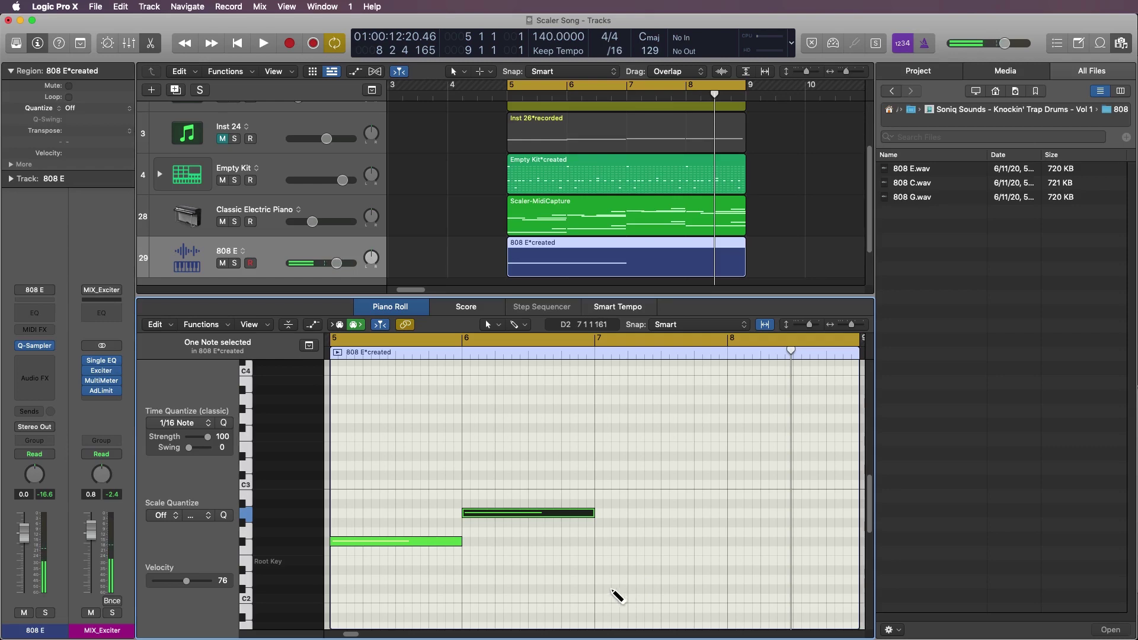
left_click(611, 579)
left_click(737, 588)
left_click_drag(753, 560, 690, 588)
key("alt+shift+Up")
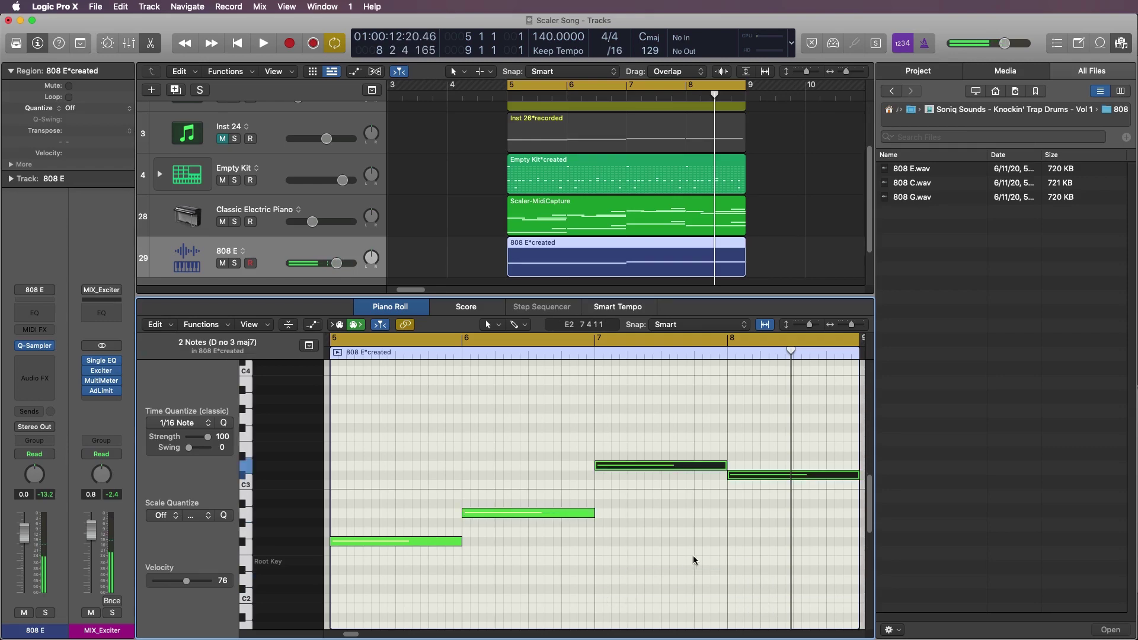
key("x")
key("x")
left_click(606, 396)
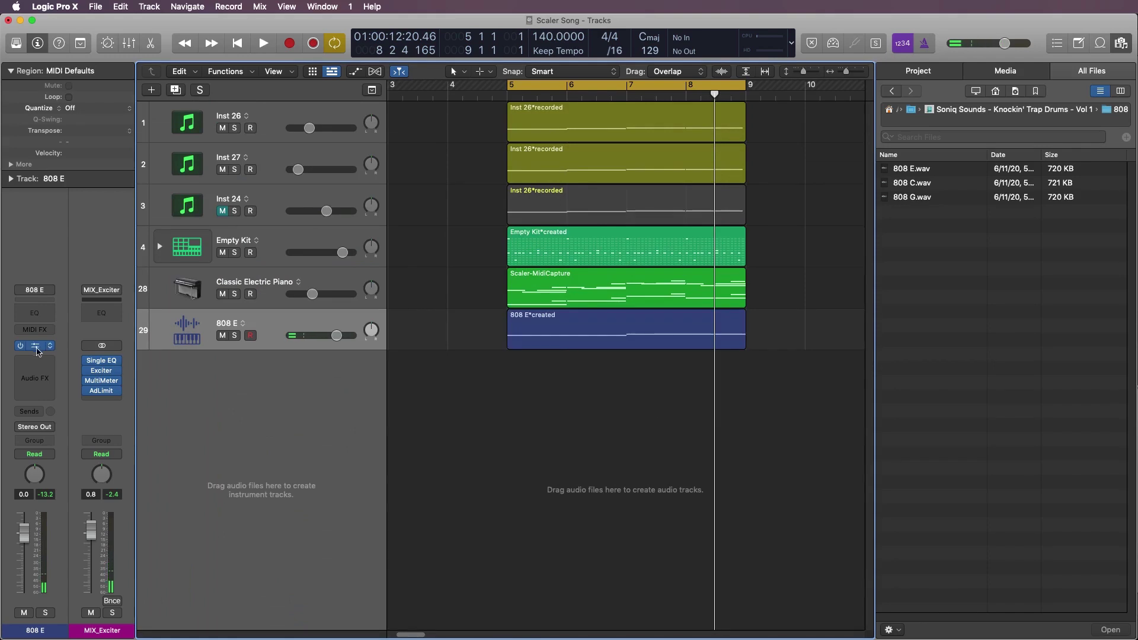
Step: Set the 808 E Quick Sampler's polyphony to Mono and add some pitch glide
left_click(31, 349)
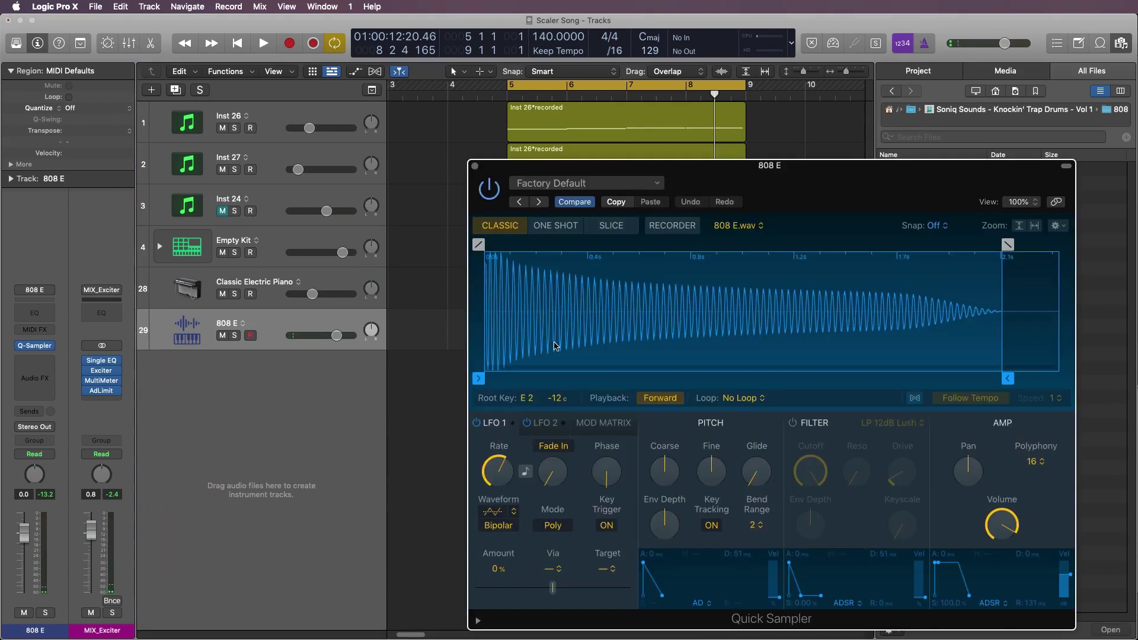
left_click(1038, 462)
left_click(1034, 359)
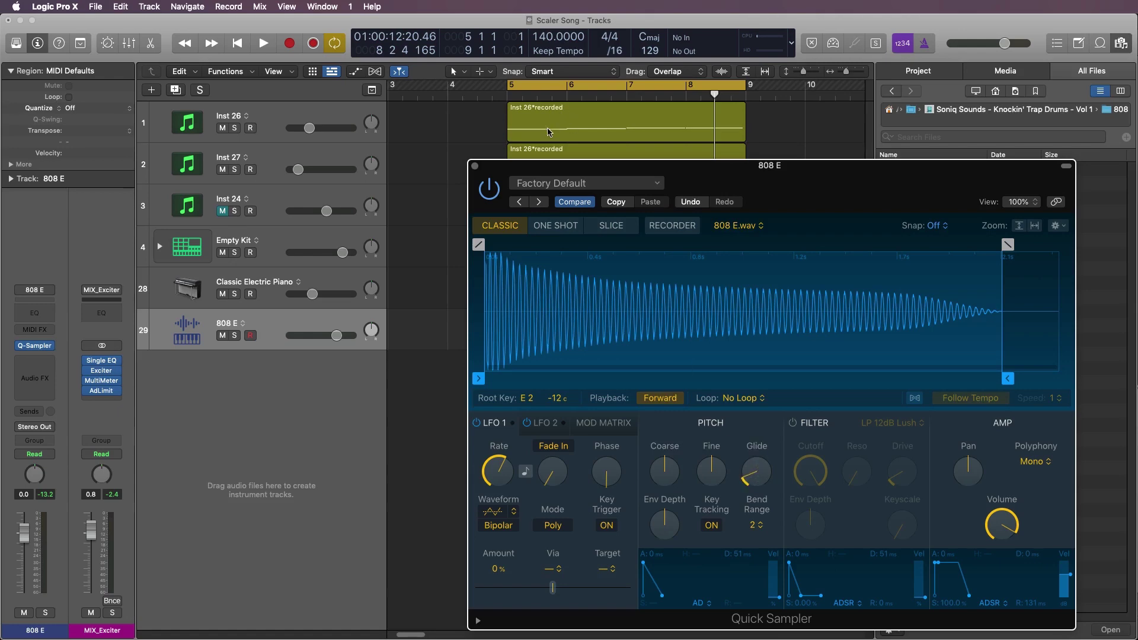
left_click(475, 166)
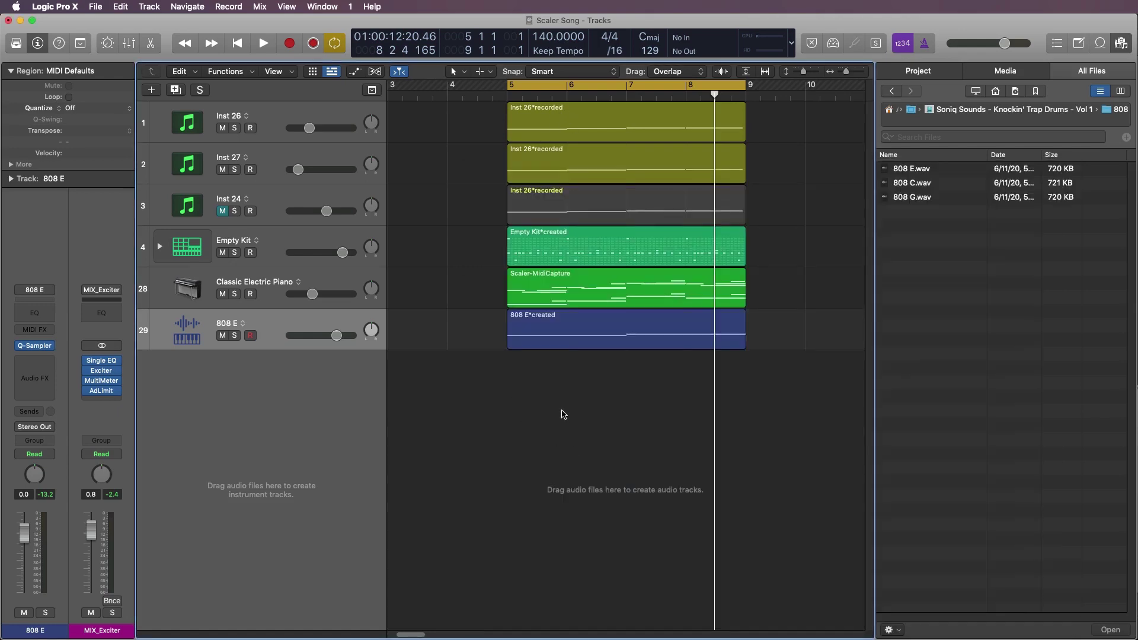
Step: Play the full arrangement with the 808 bass and slightly lower the 808 E track's volume
key("space")
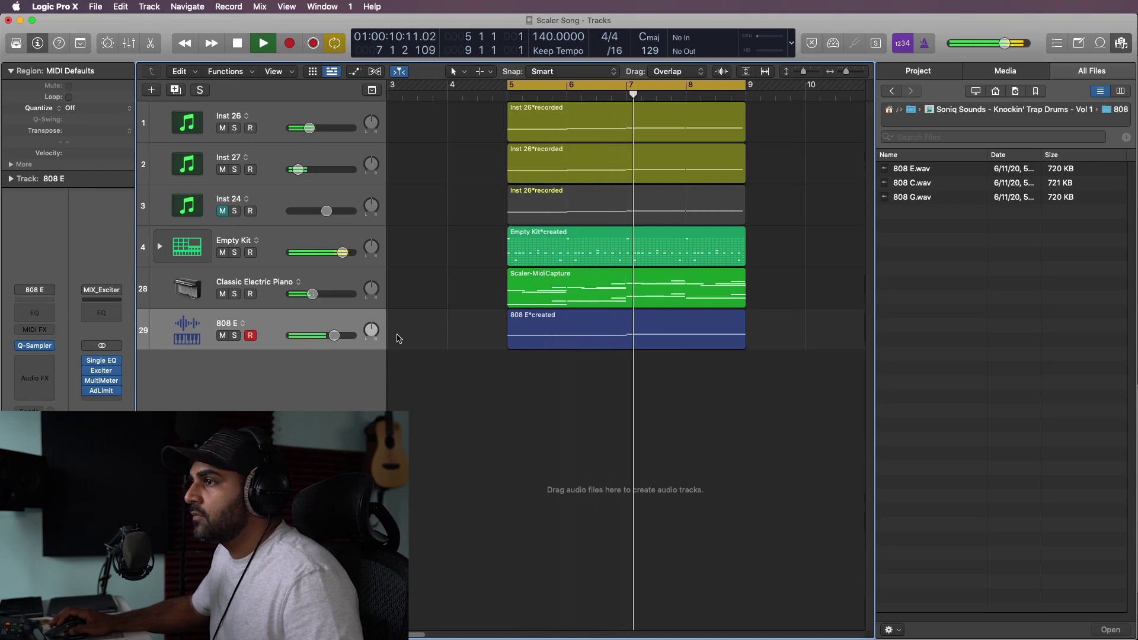
key("v")
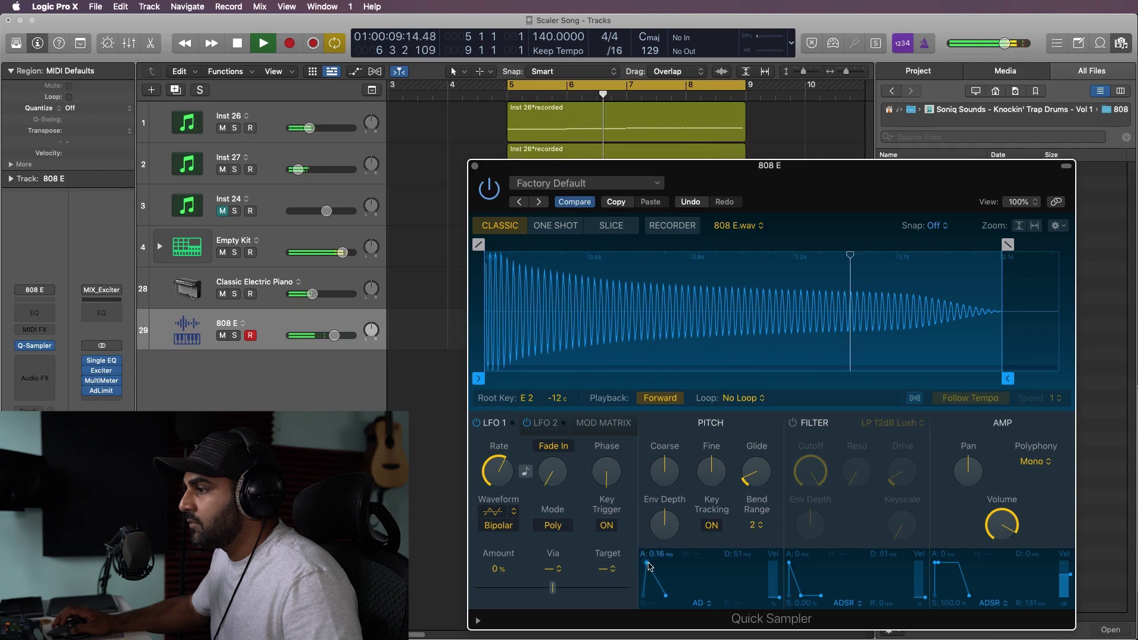
key("v")
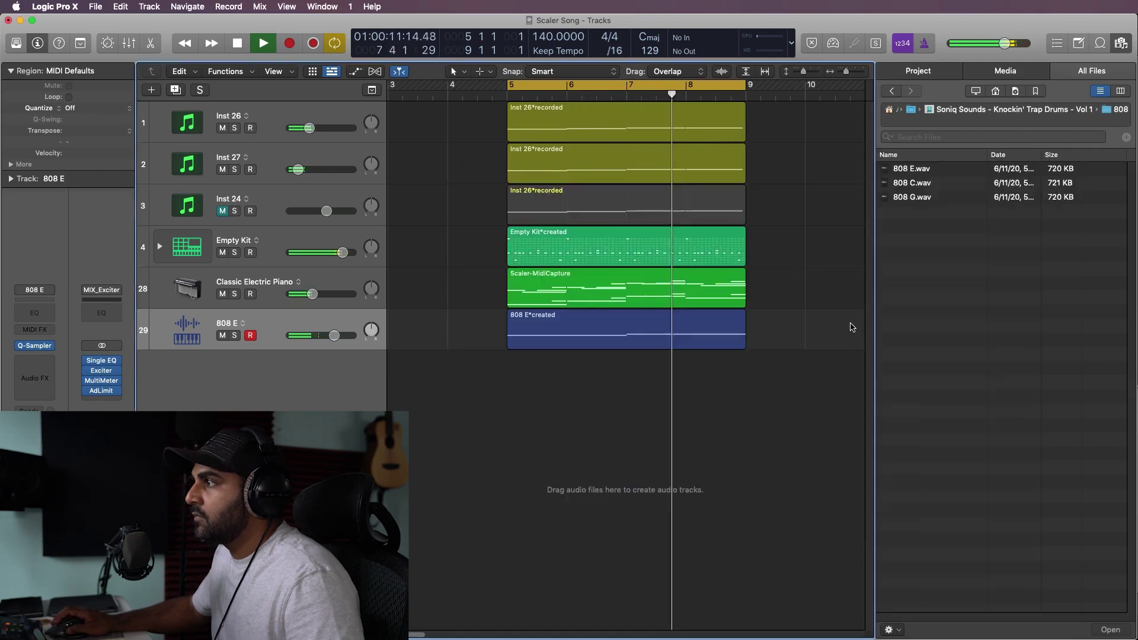
key("space")
Step: Shorten the F#2 note in the 808 E region and place a copy of it just before bar 6, raised one octave to F#3
left_click(578, 252)
left_click(573, 338)
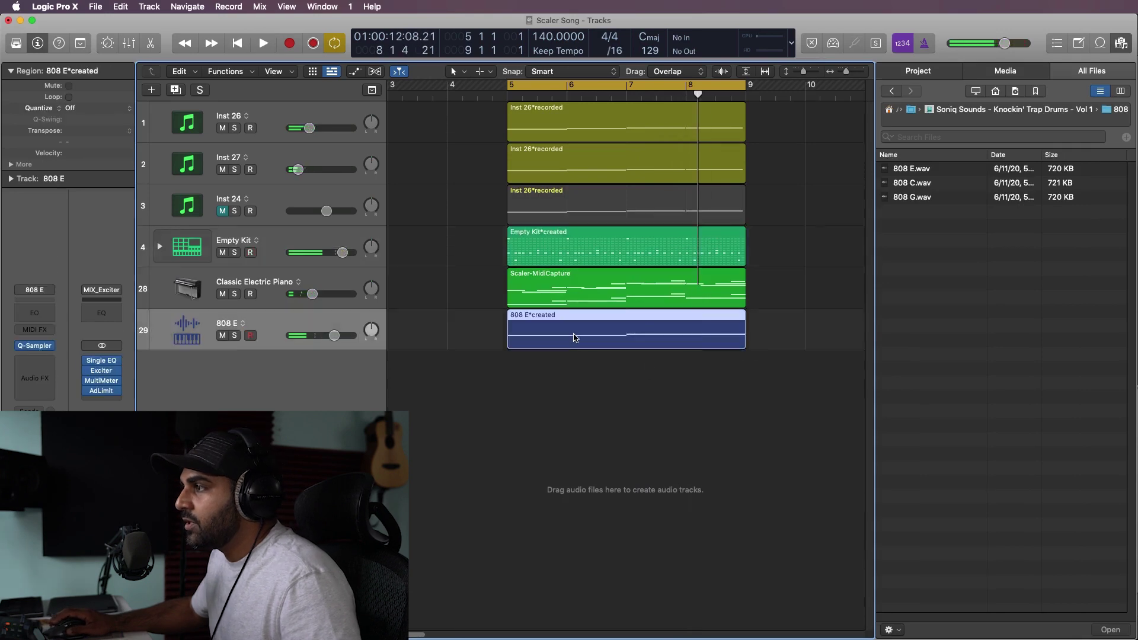
double_click(574, 338)
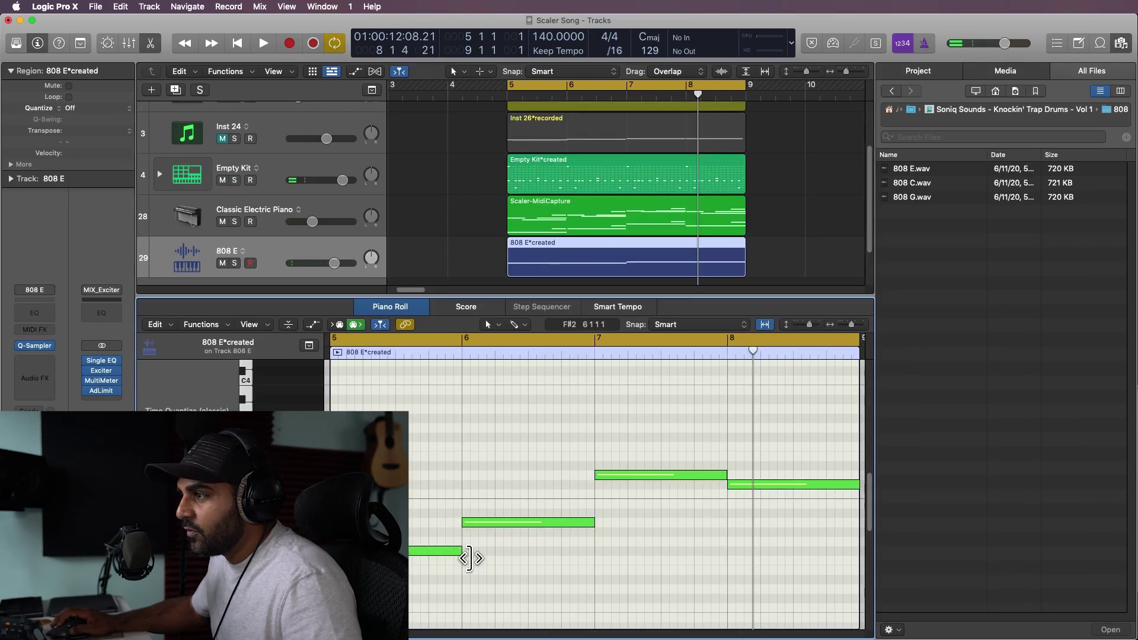
left_click_drag(469, 559, 453, 561)
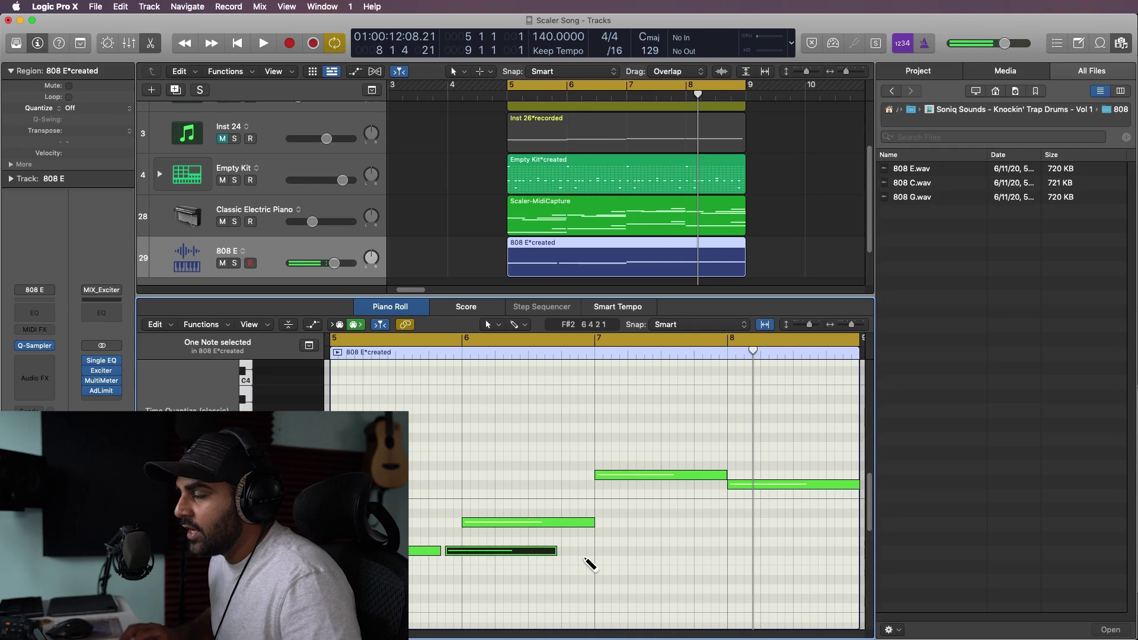
key("alt+shift+Up")
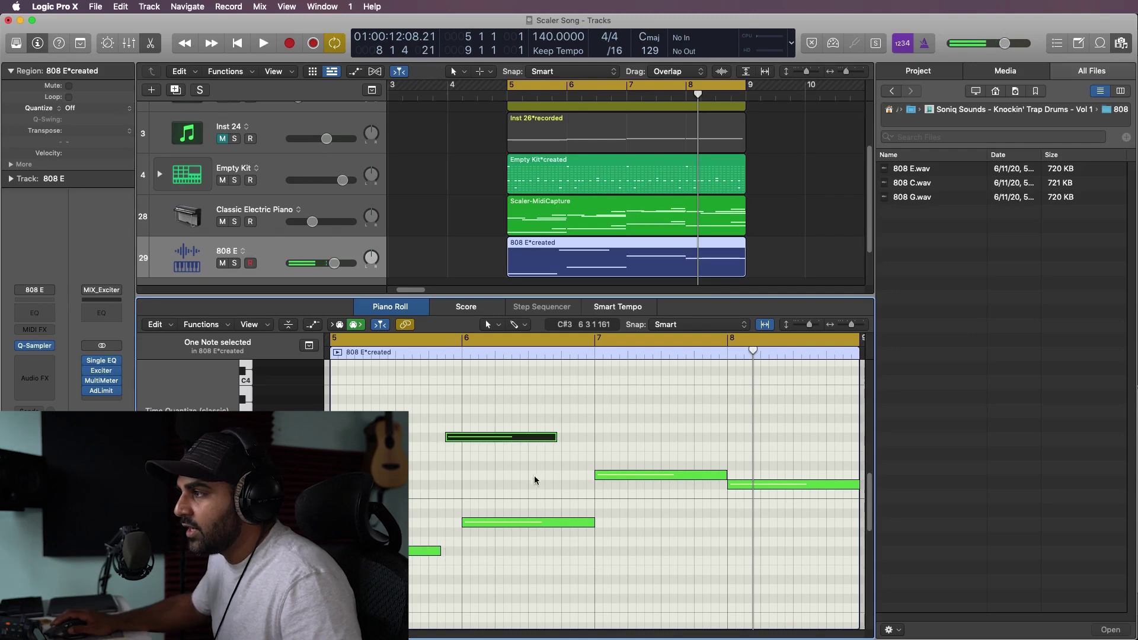
Step: Force all the 808 notes legato so they run end to end without overlaps, and play the edited bass line
left_click(525, 497)
key("super+a")
key("shift+l")
key("Return")
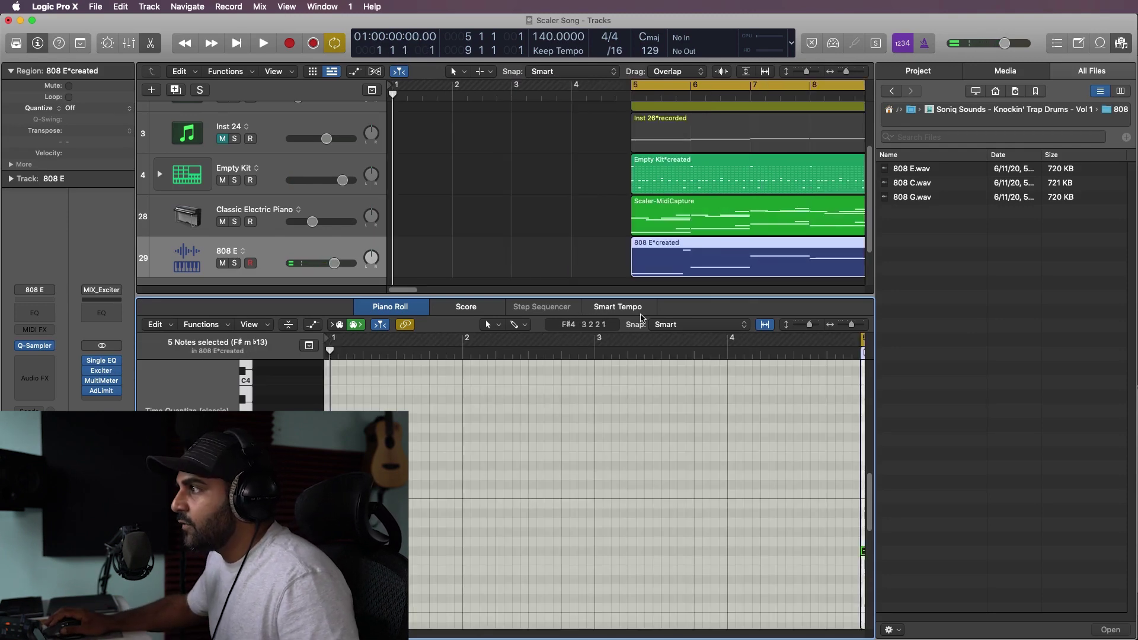
scroll(643, 288, "left", 3)
key("e")
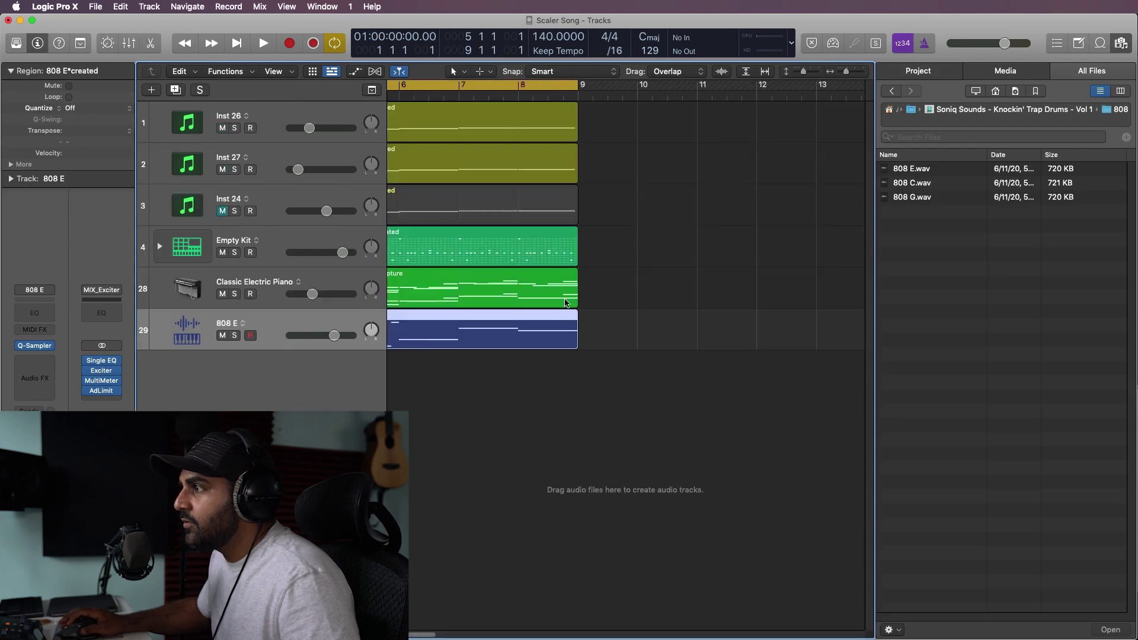
double_click(491, 332)
left_click(489, 477)
key("space")
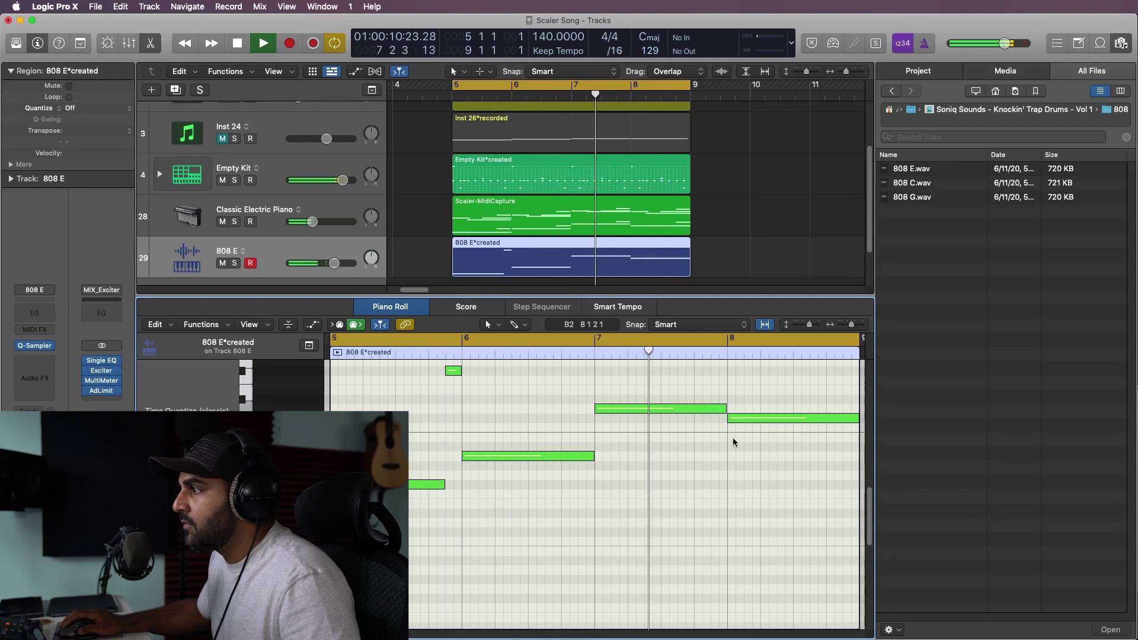
Step: Shorten the D3 note in bar 7, fill the gap before bar 8 with short D3 repeats, and raise the last two an octave
left_click_drag(721, 412, 713, 420)
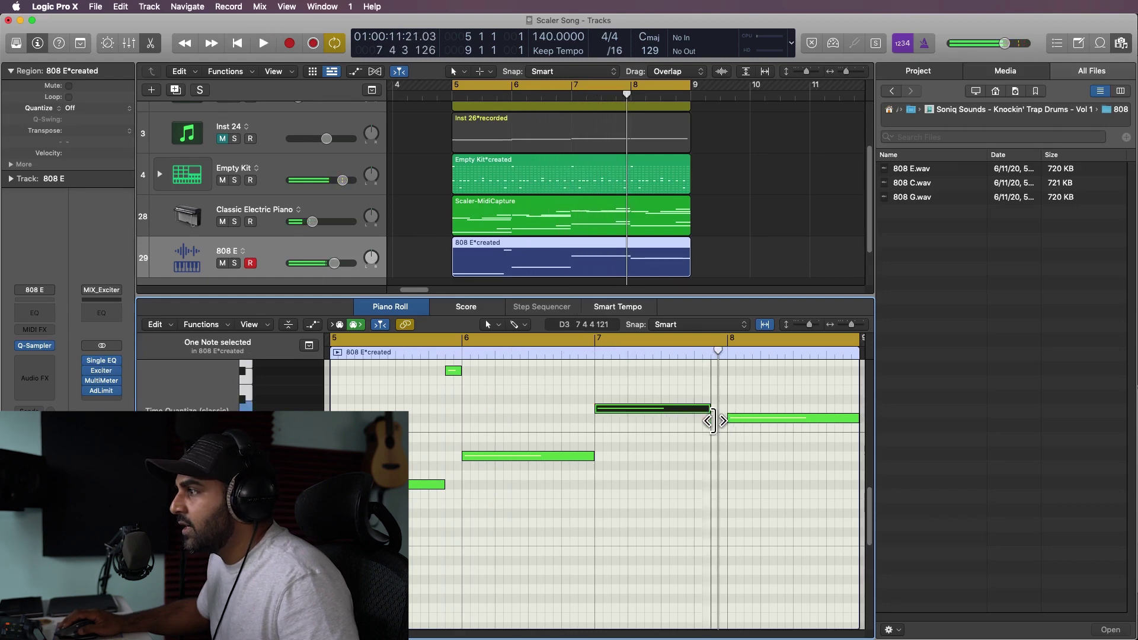
key("super+r")
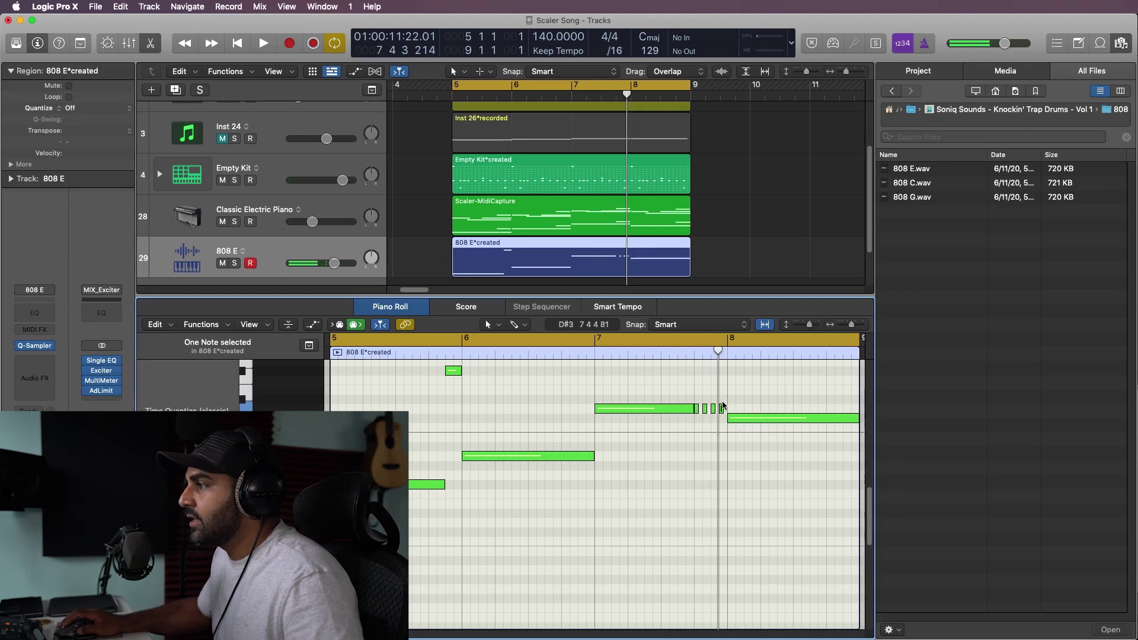
left_click_drag(722, 406, 724, 423)
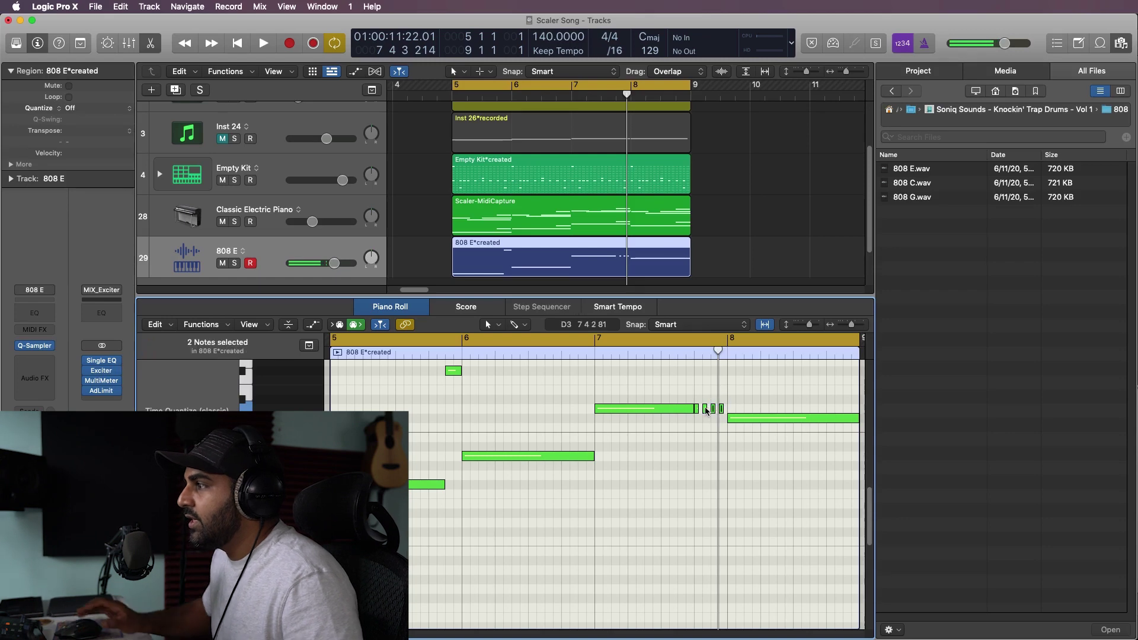
key("shift+alt+Up")
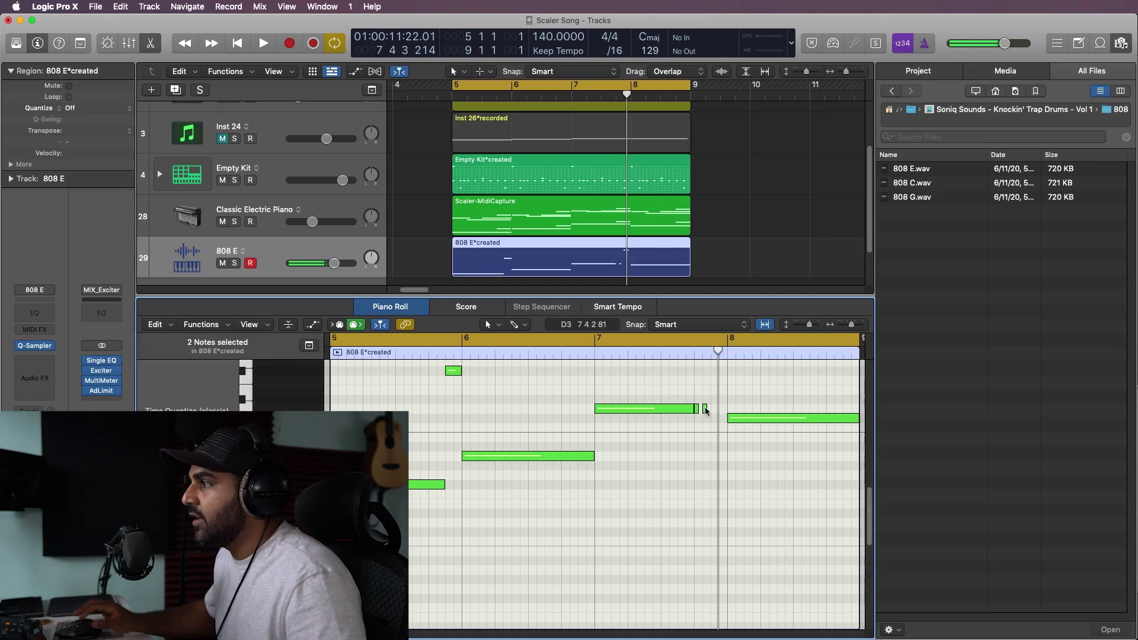
Step: Play the arrangement with the new 808 repeats and slightly raise the 808 E track's volume
key("space")
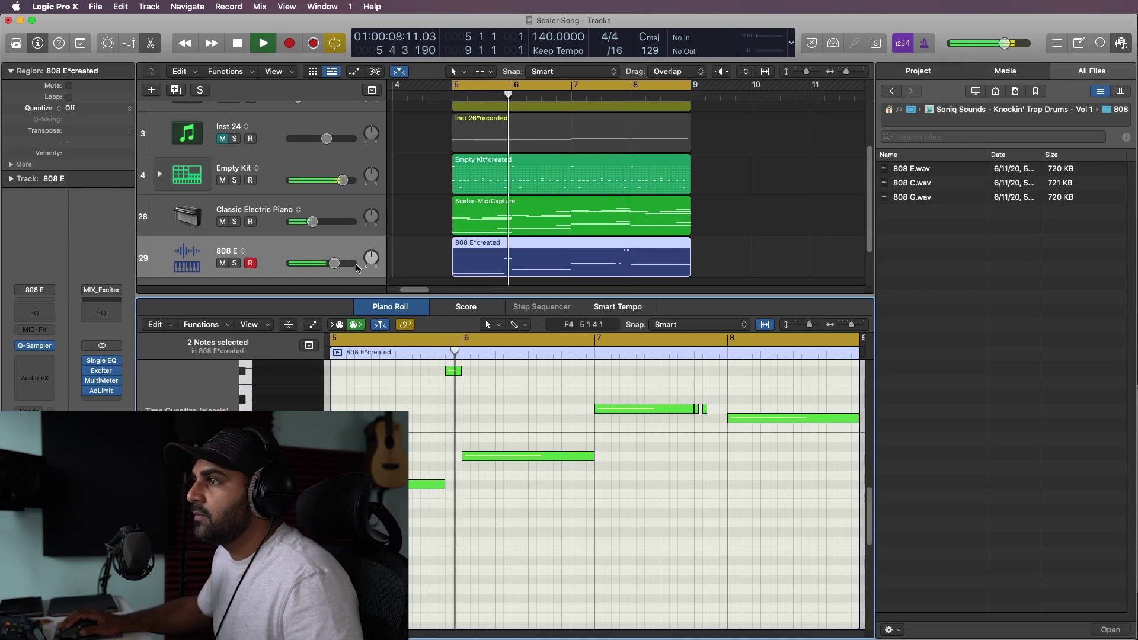
left_click_drag(334, 264, 339, 272)
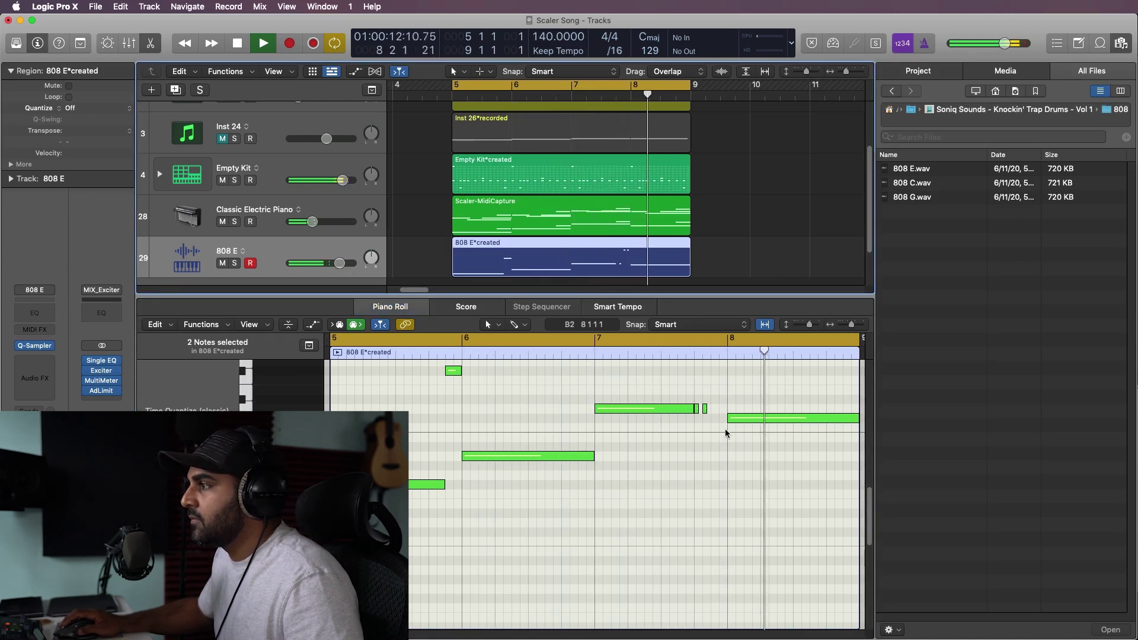
scroll(726, 430, "up", 5)
key("space")
Step: Return the last two short notes to D3, raise only the third repeat to F#3, and lengthen the four repeats to meet end to end
left_click_drag(746, 418, 714, 566)
scroll(777, 496, "down", 2)
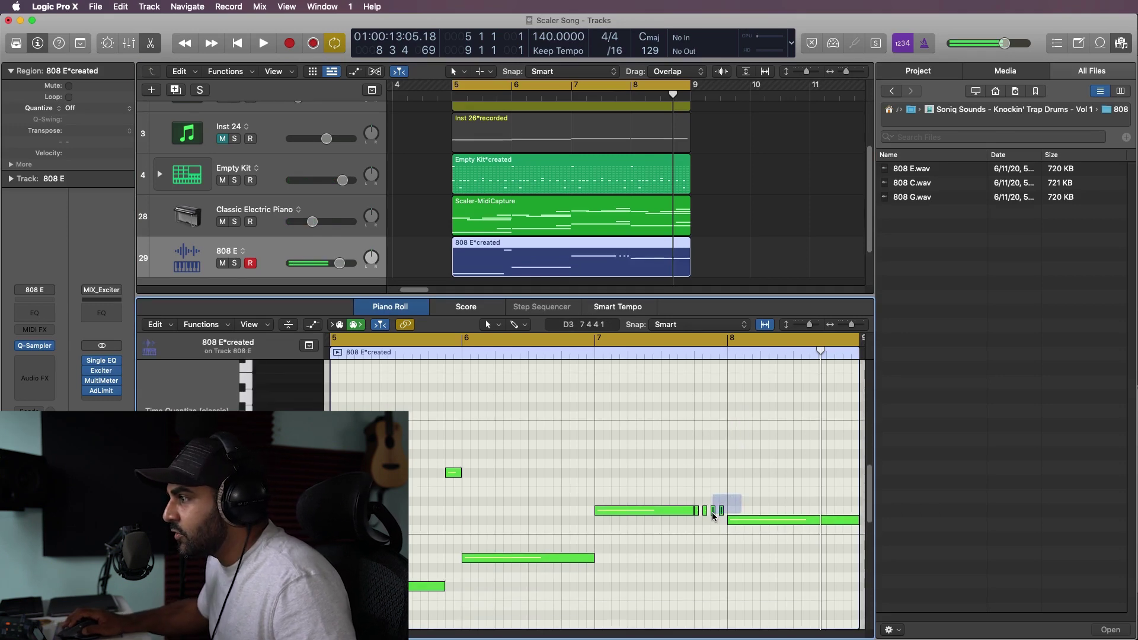
mouse_move(713, 515)
left_mouse_down()
mouse_move(720, 473)
mouse_move(723, 509)
left_mouse_up()
left_click(730, 486)
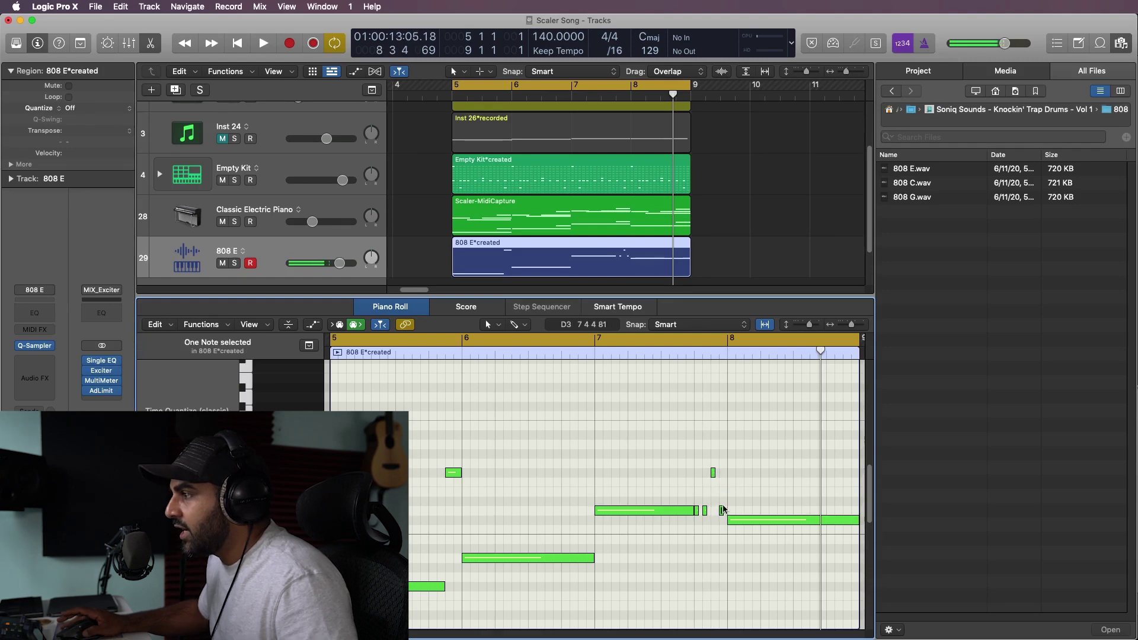
left_click_drag(734, 446, 695, 513)
key("space")
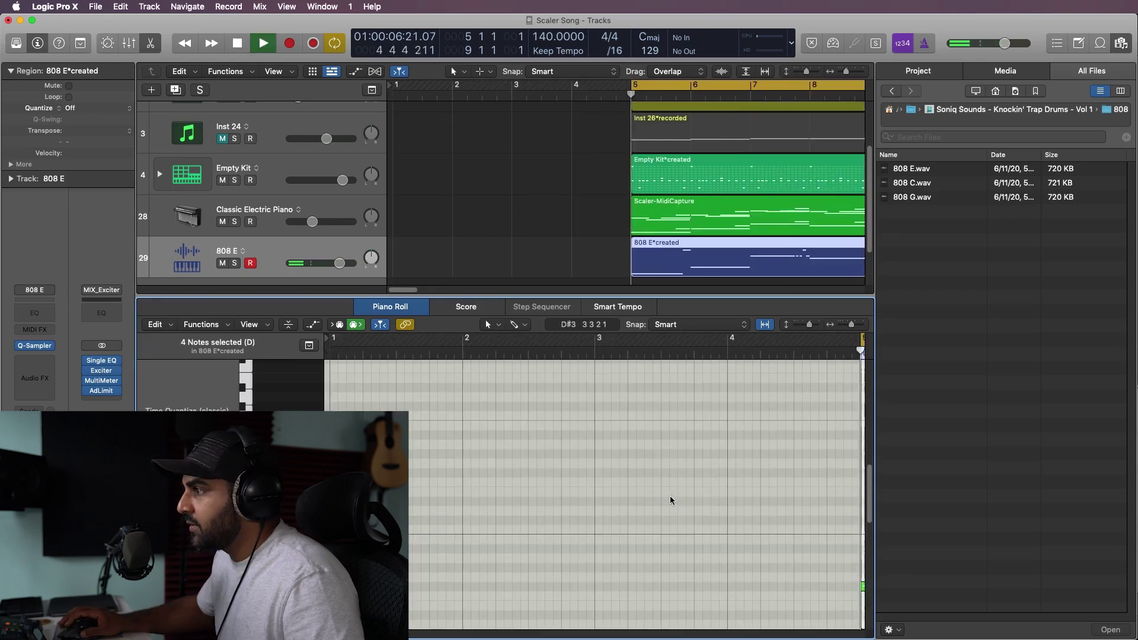
left_click(646, 543)
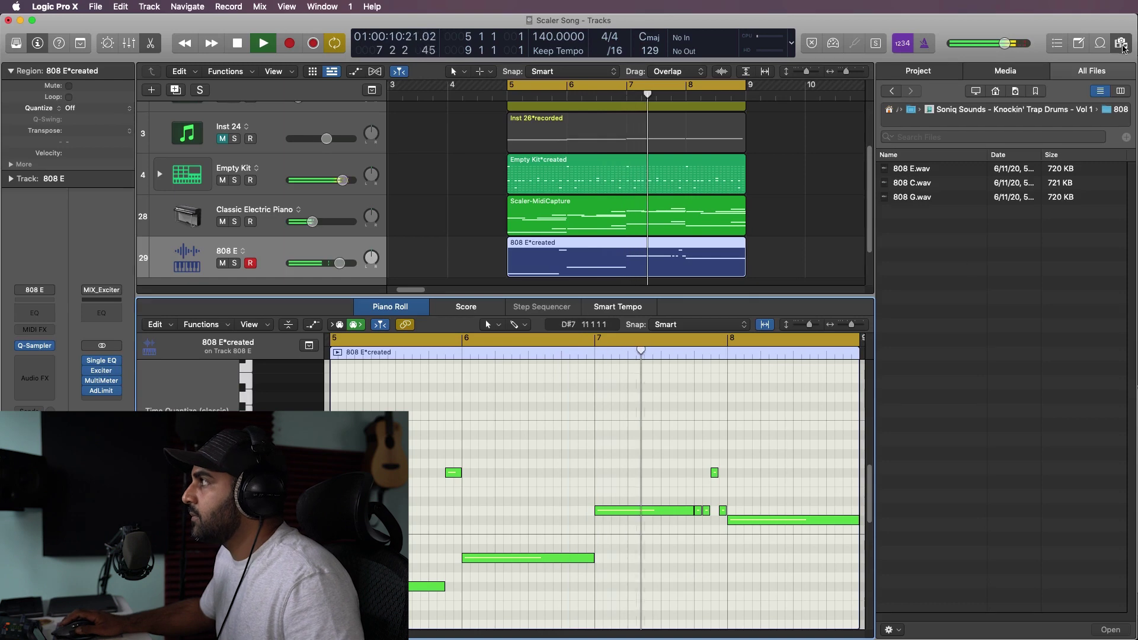
Step: Hide the file browser and the note editor, and mute the Empty Kit drum track
left_click(1121, 42)
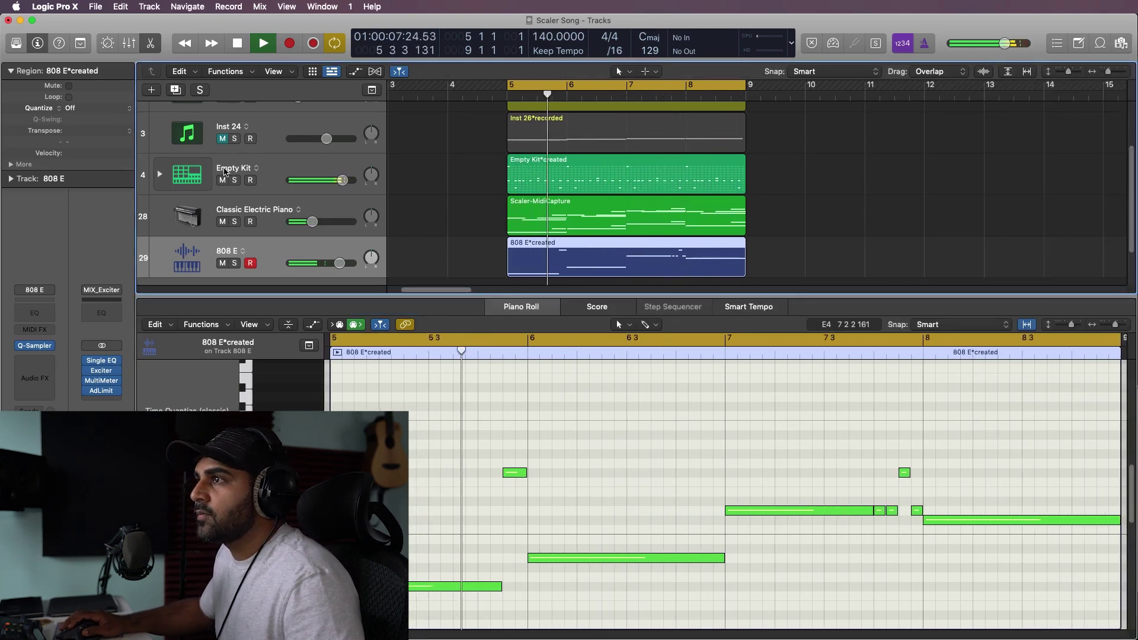
left_click(222, 180)
key("x")
key("x")
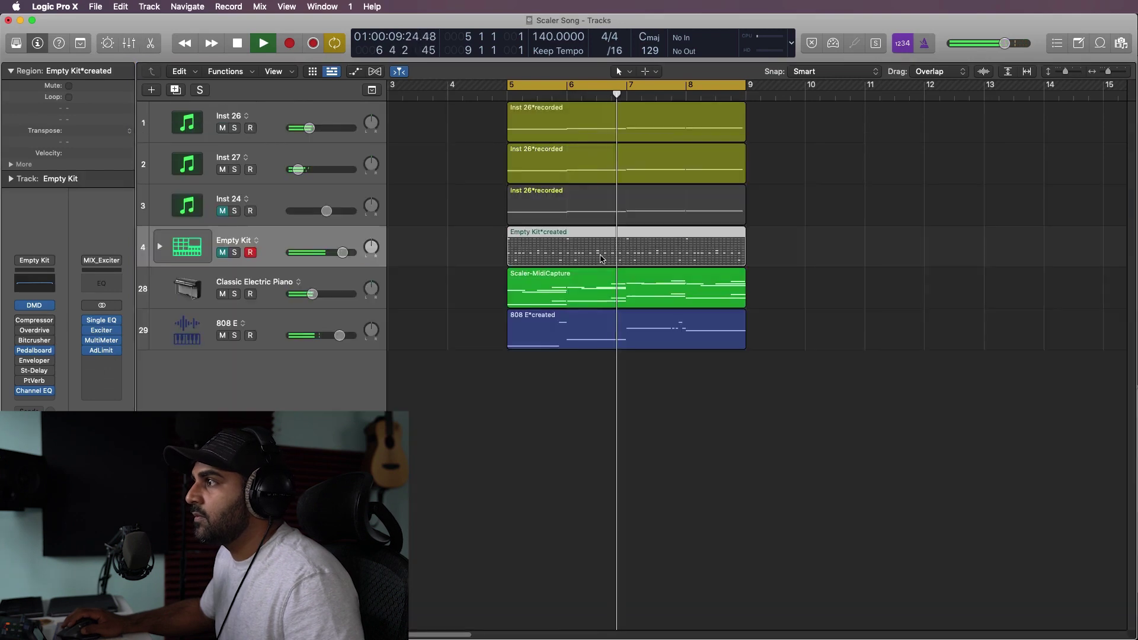
scroll(694, 356, "left", 2)
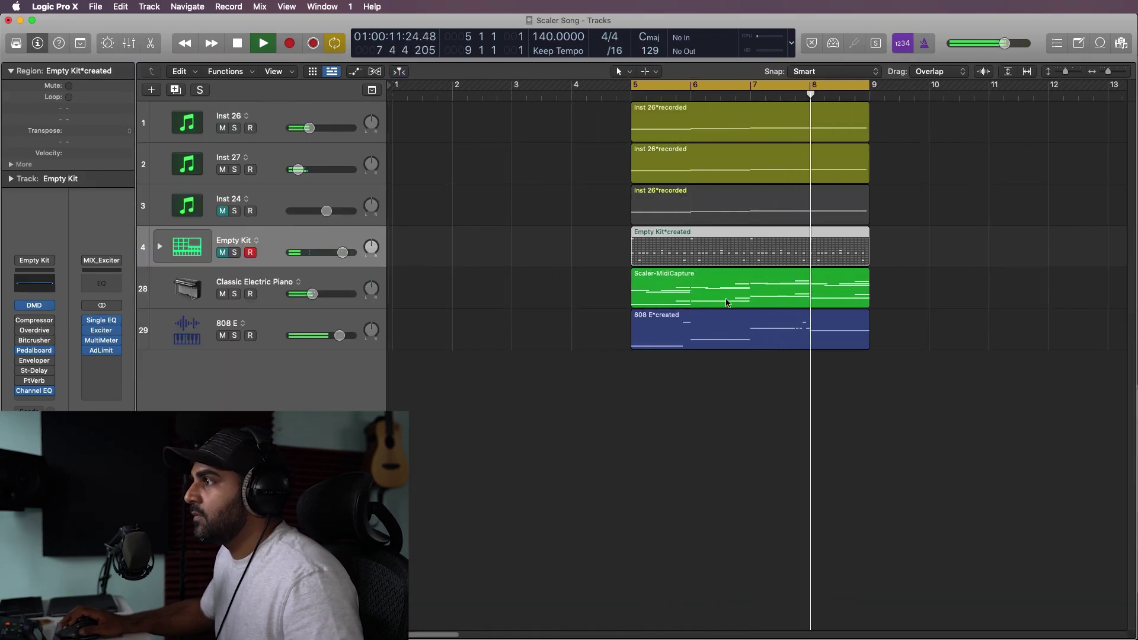
key("space")
Step: Copy the Classic Electric Piano region to bar 1 and set the cycle range from bar 1 to bar 5
left_click_drag(771, 303, 534, 303)
left_click_drag(401, 87, 630, 86)
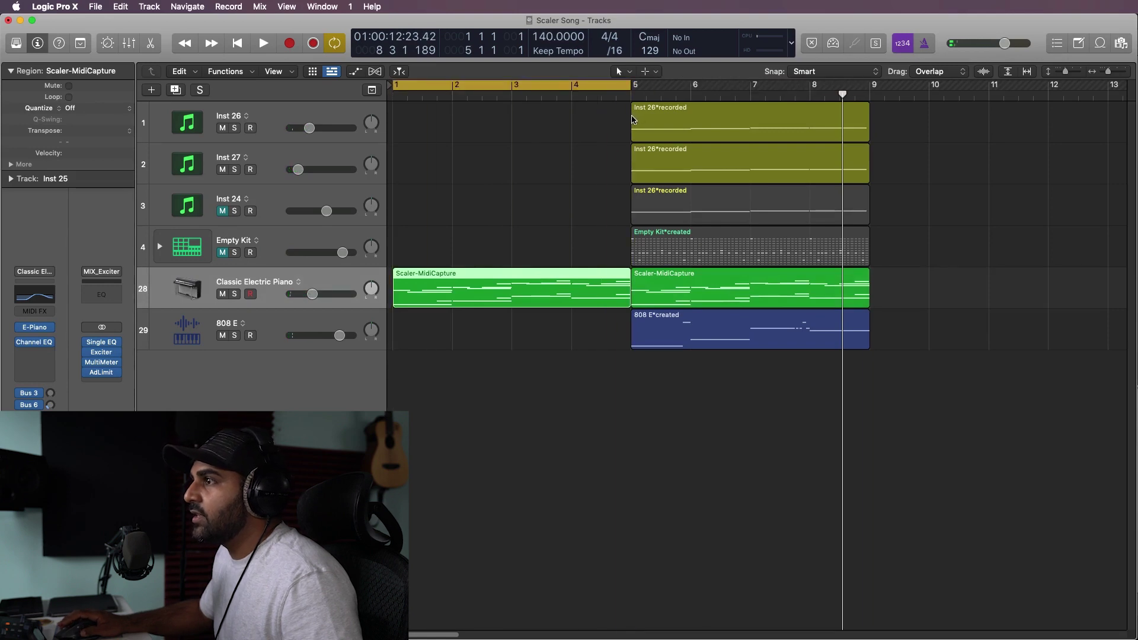
key("space")
key("space")
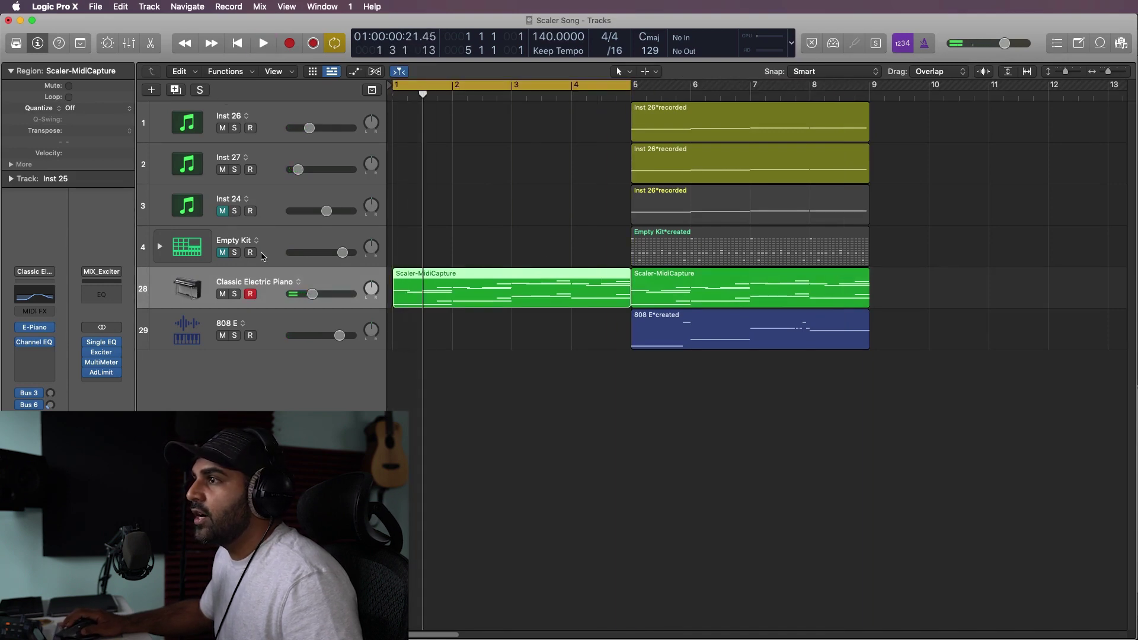
Step: Copy the Inst 26 string region to bar 1 and play it together with the electric piano
left_click_drag(711, 121, 459, 108)
key("space")
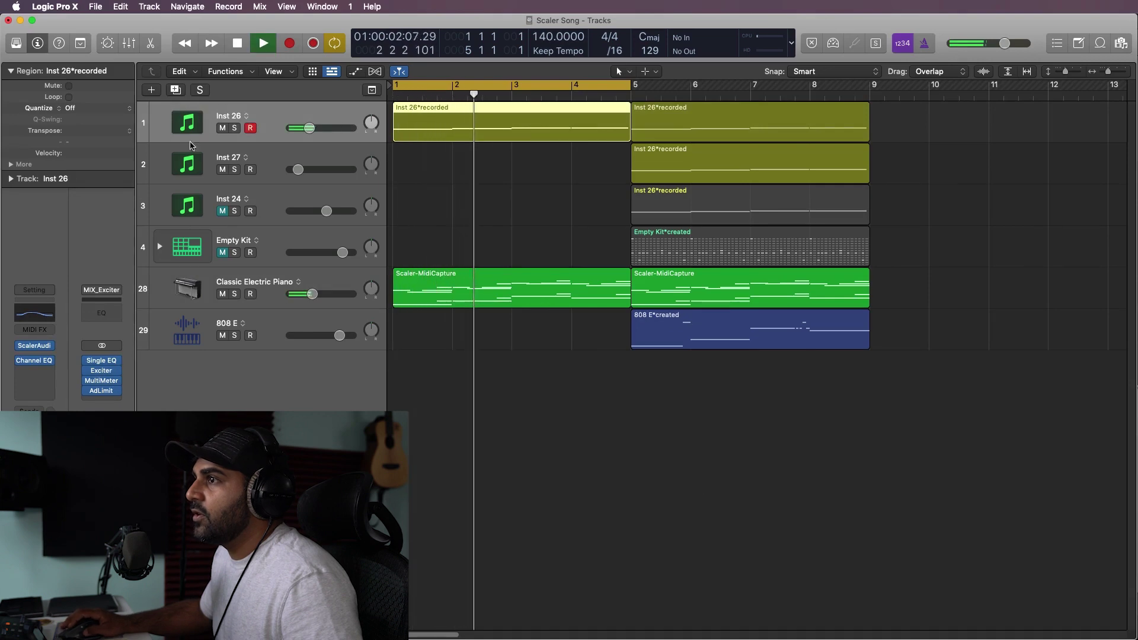
key("space")
Step: Duplicate the Classic Electric Piano track with its bar 1 region and load the Blue Carpet patch on the duplicate
left_click(180, 294)
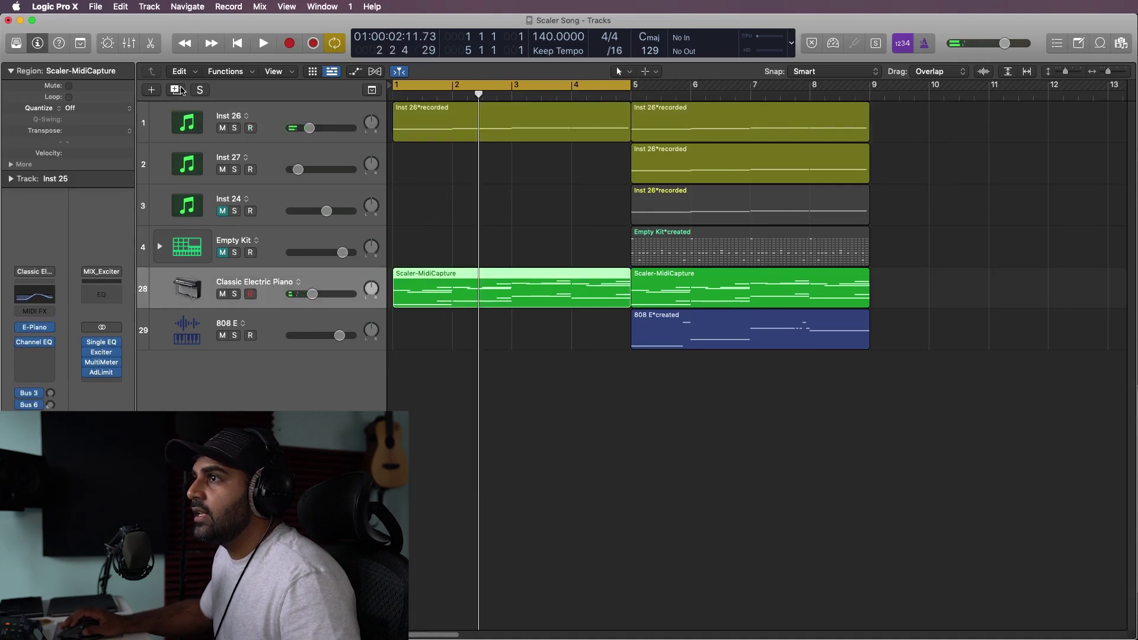
left_click(176, 89)
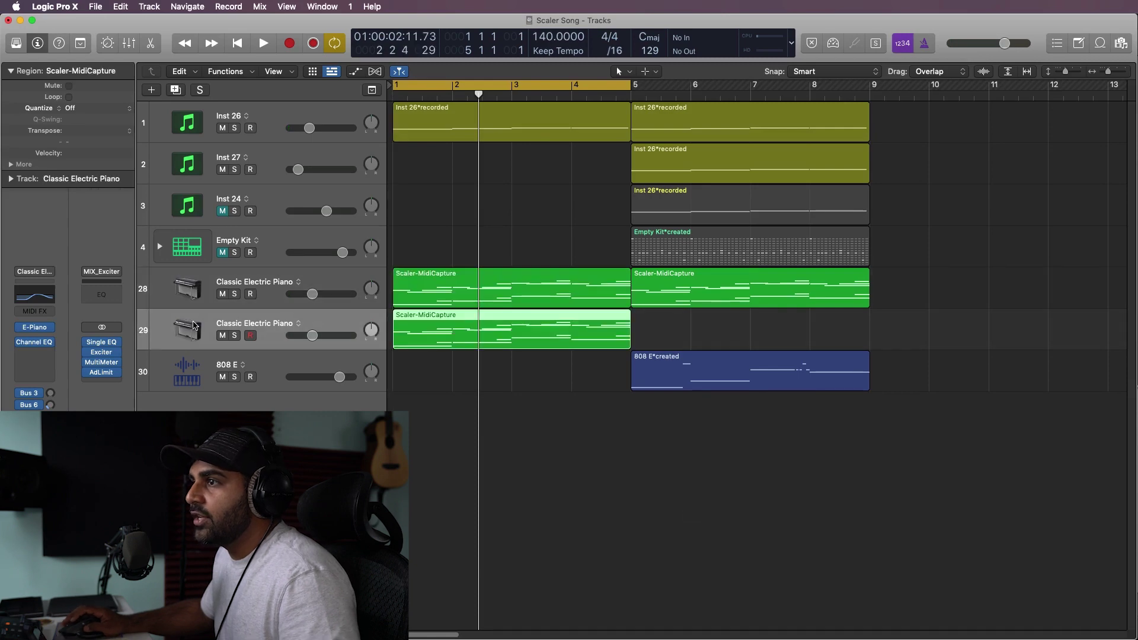
left_click(16, 44)
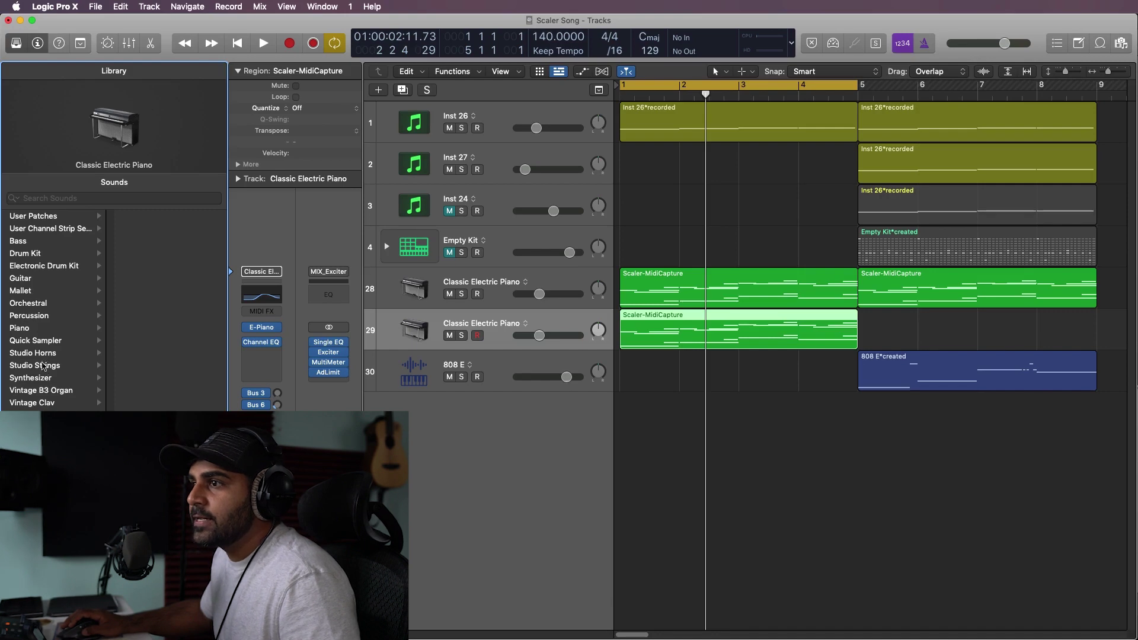
left_click(43, 365)
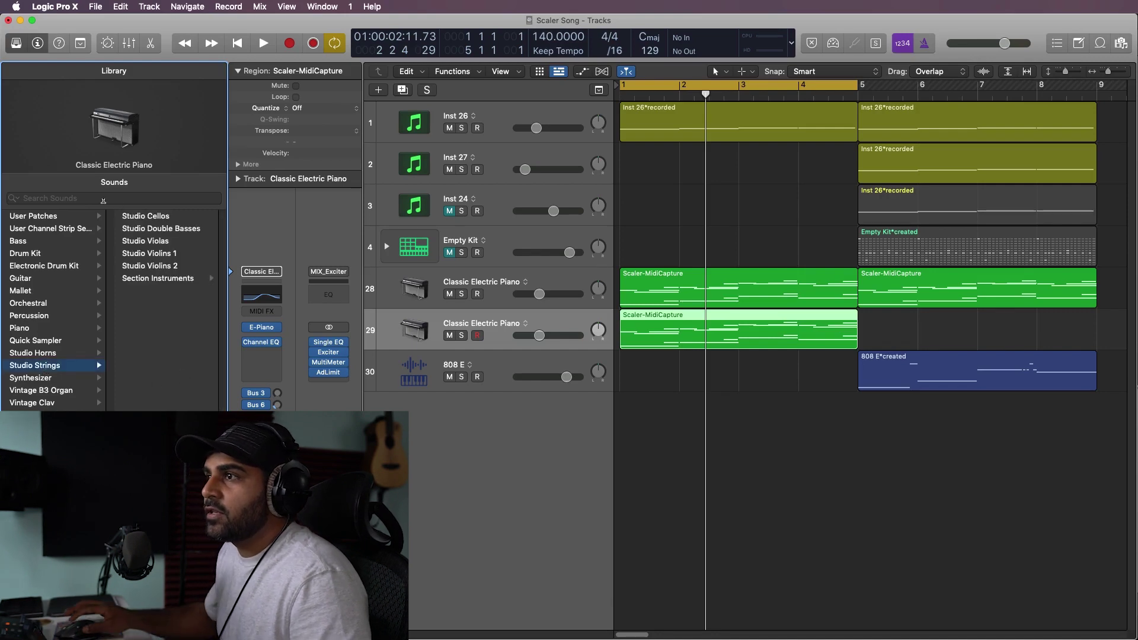
left_click(112, 199)
type("blue ca")
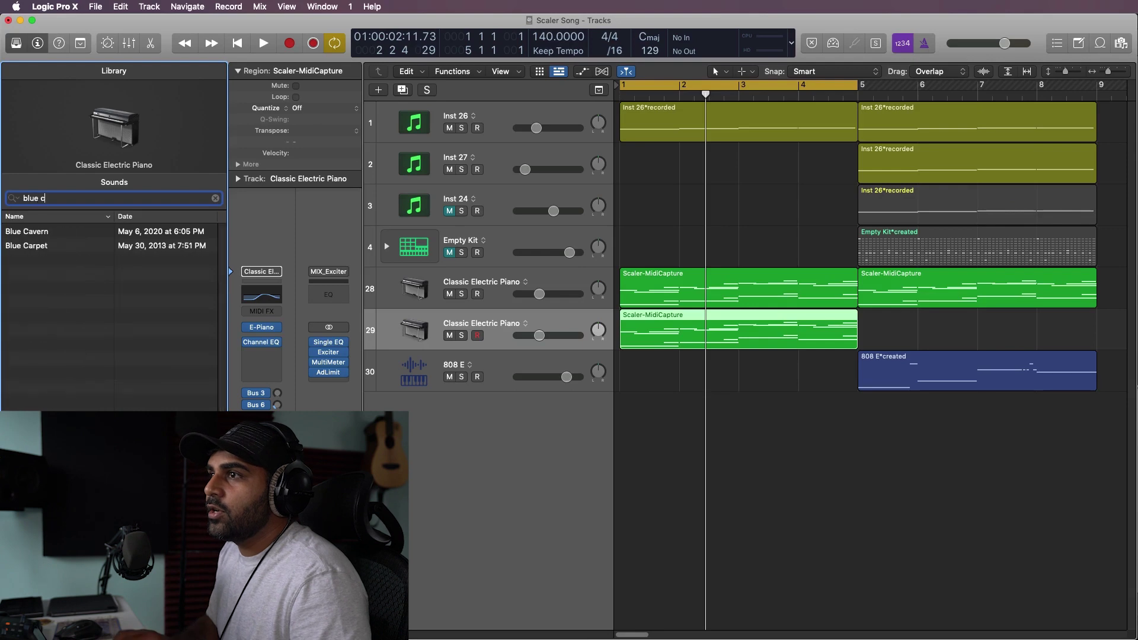
left_click(62, 246)
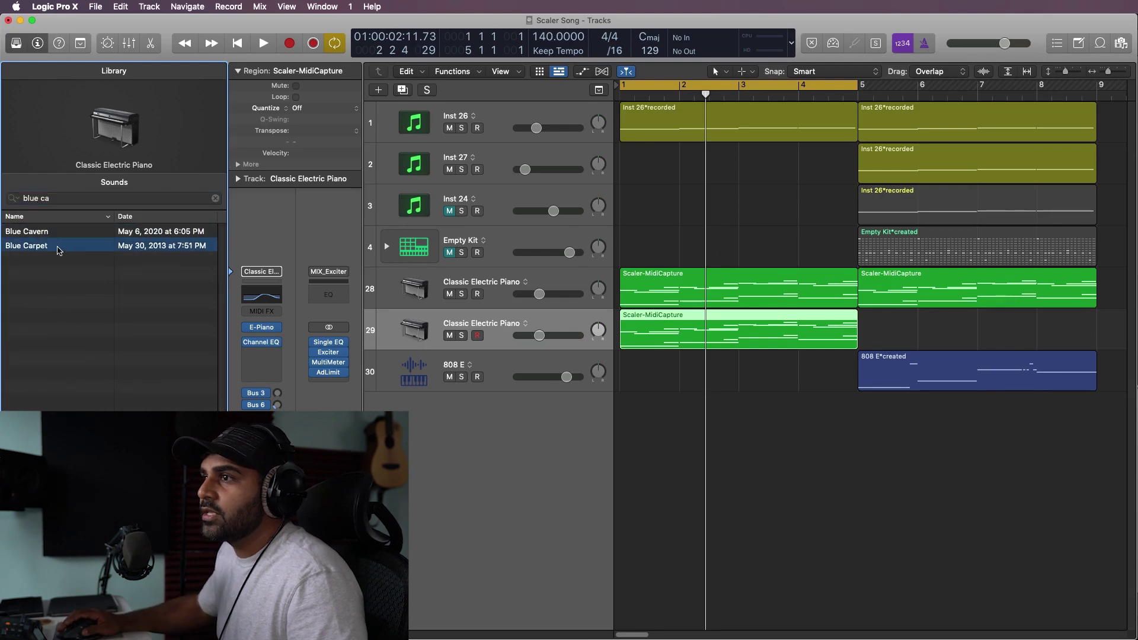
Step: Slightly lower the Blue Carpet track's volume and repeat its region at bar 5
left_click(481, 353)
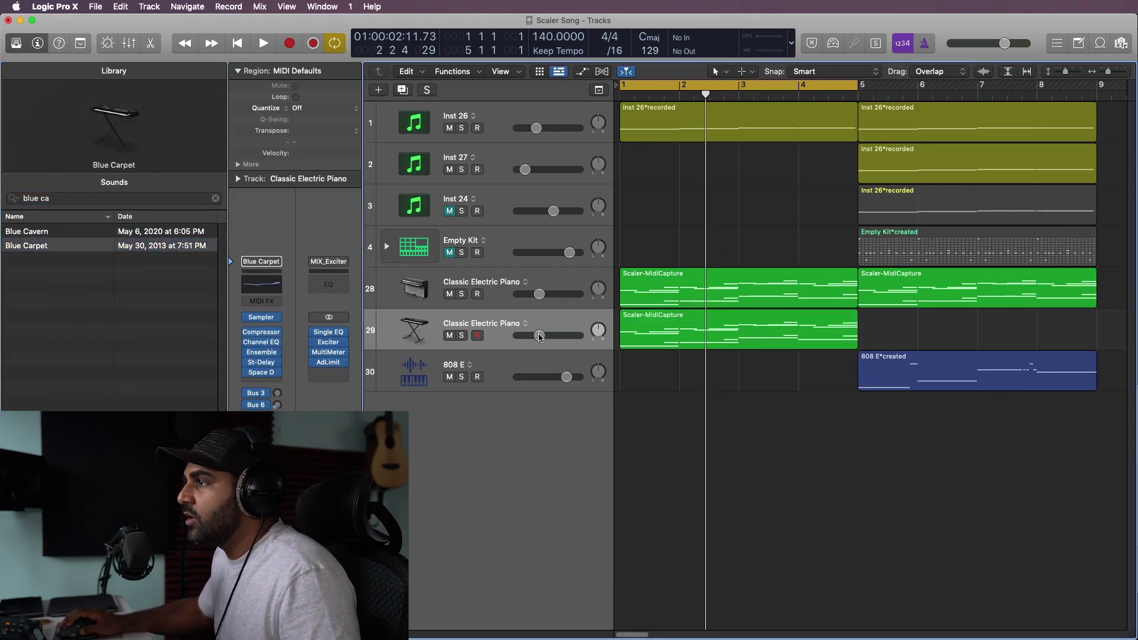
key("space")
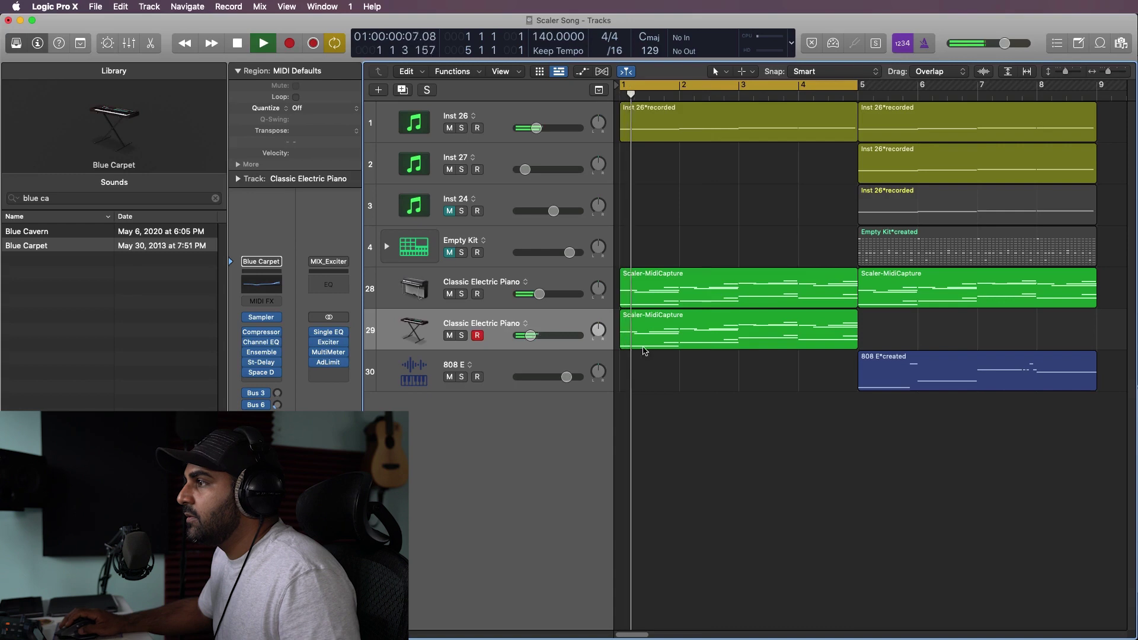
left_click(848, 327)
key("super+r")
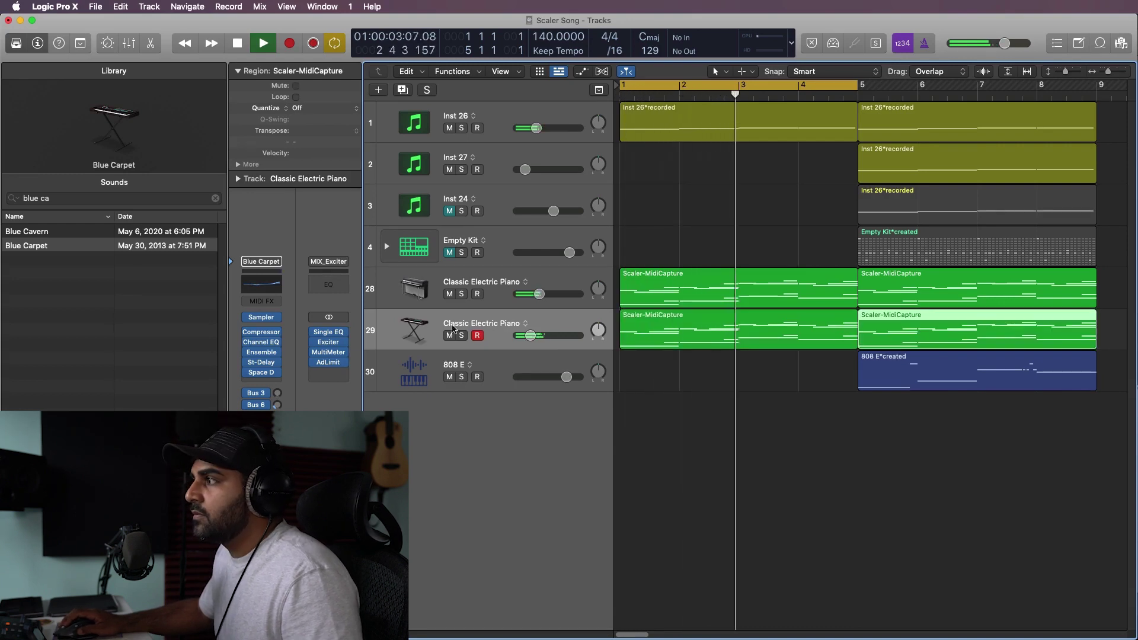
Step: Set the cycle range to bars 5 to 9 and repeat all seven tracks' regions from bar 5 at bar 9
scroll(840, 275, "right", 5)
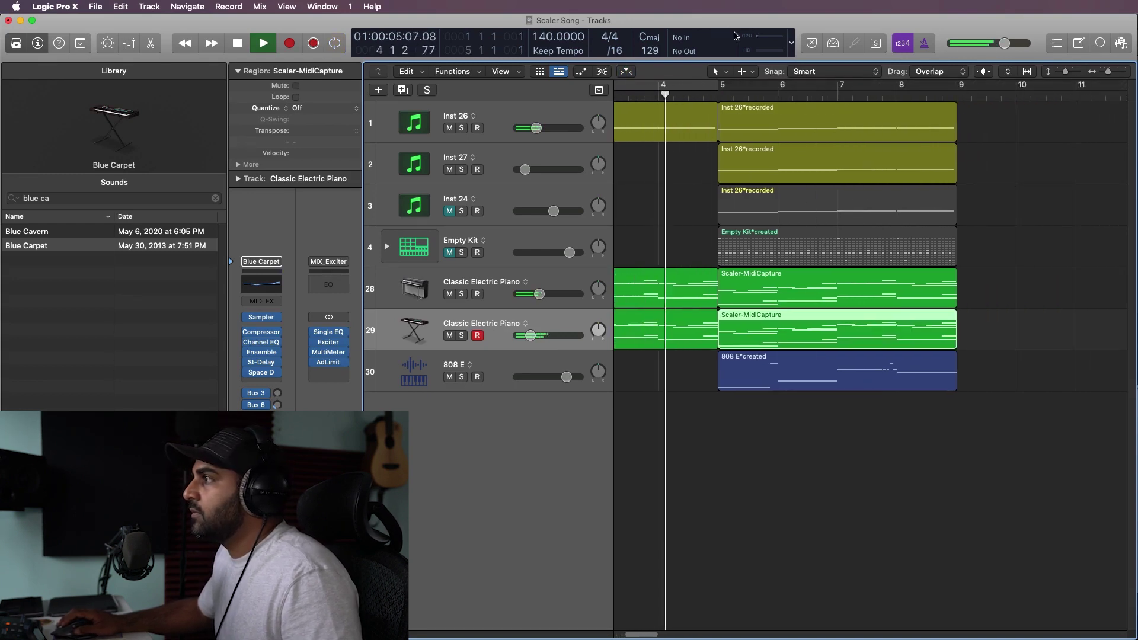
key("u")
left_click_drag(922, 478, 797, 122)
key("super+r")
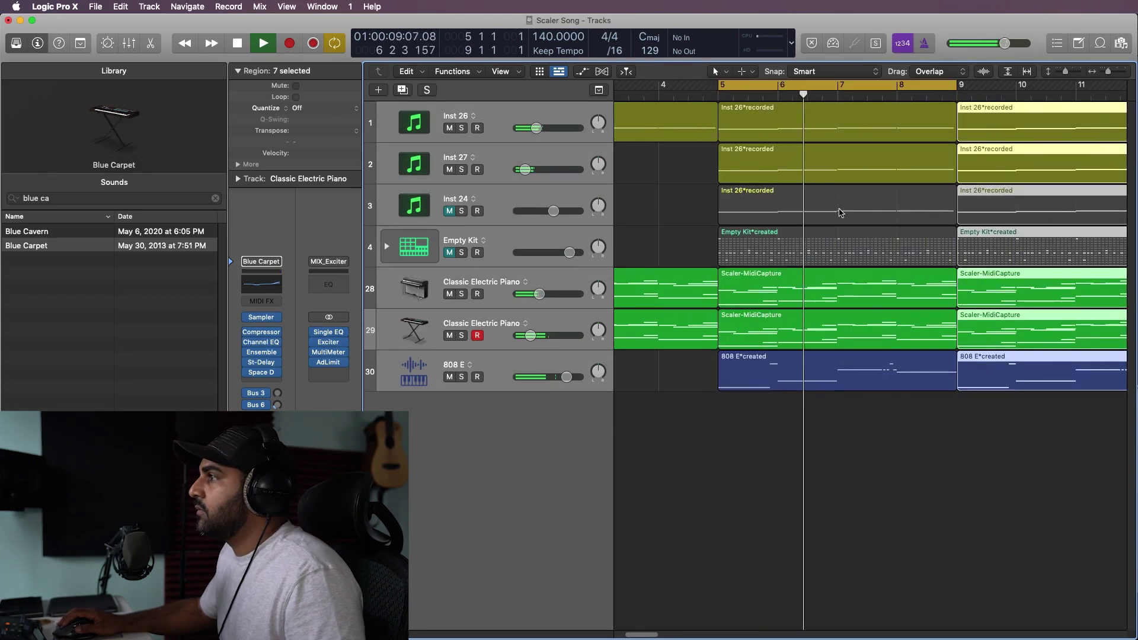
Step: Turn off cycling and delete the Empty Kit drum region at bar 5
key("c")
left_click(840, 240)
key("Delete")
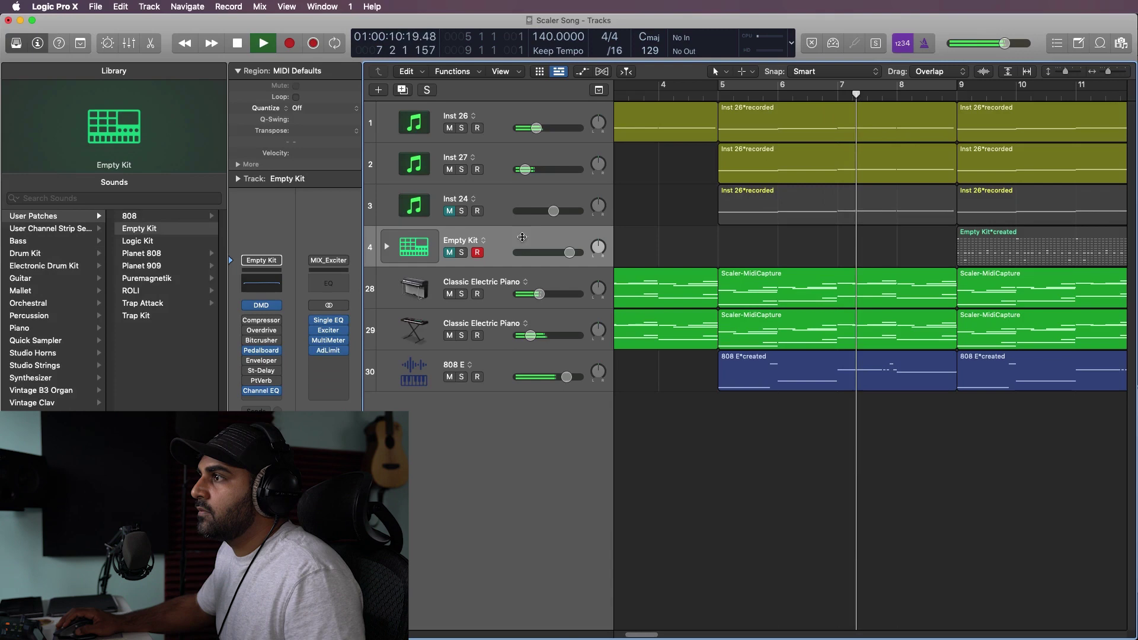
Step: Unmute the Empty Kit track and repeat all seven tracks' regions from bar 9 at bar 13
left_click(449, 253)
scroll(987, 115, "right", 5)
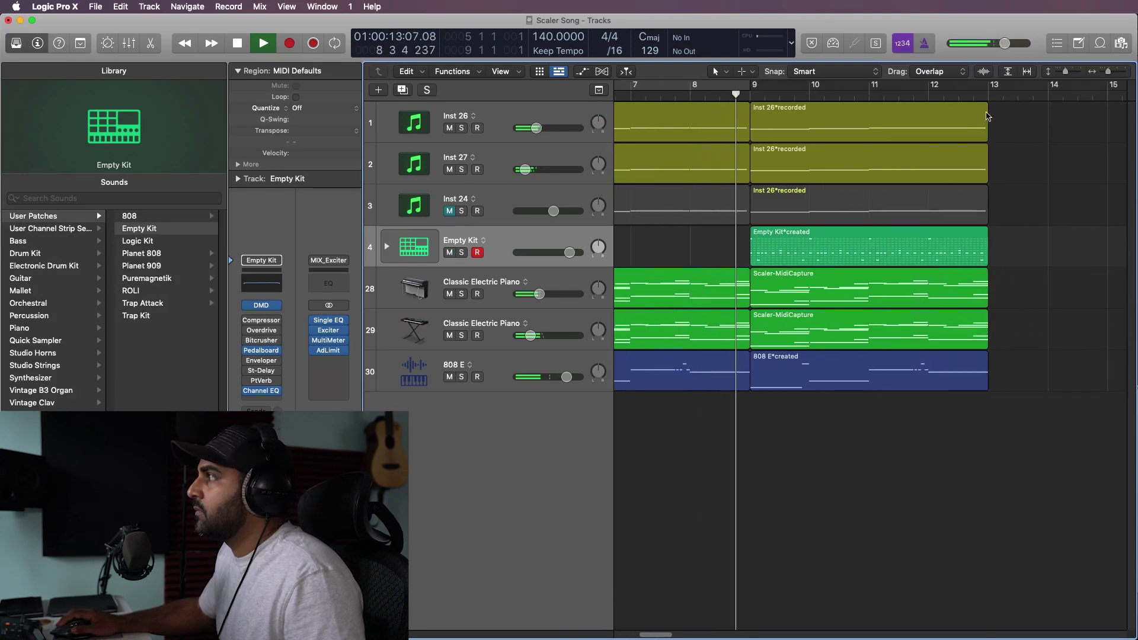
left_click_drag(1026, 495, 827, 102)
key("super+r")
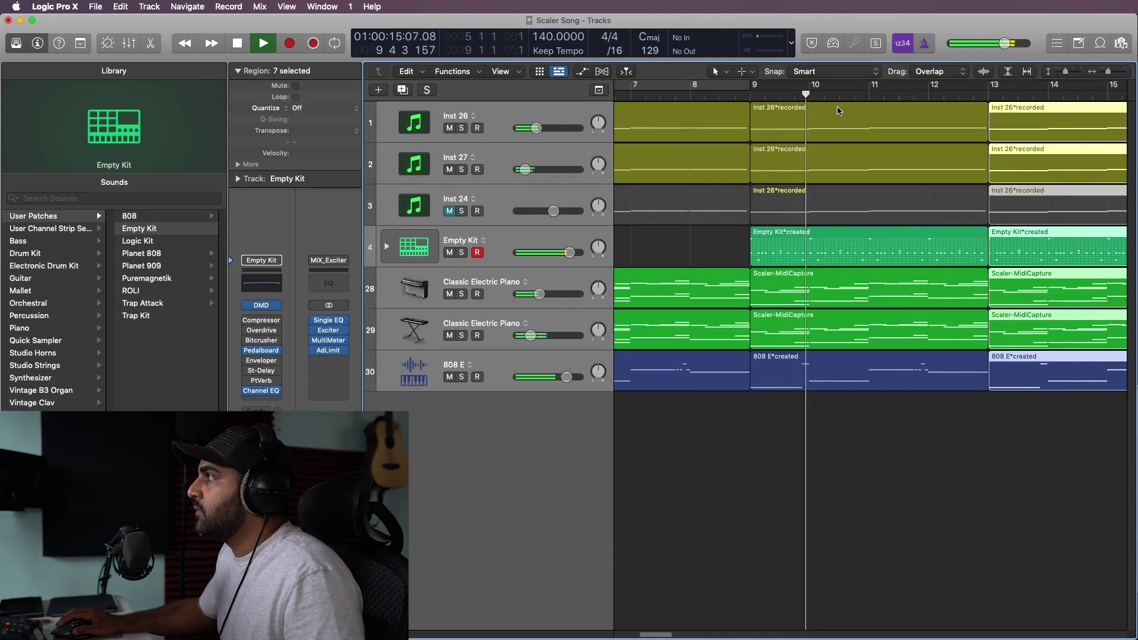
left_click(894, 432)
key("z")
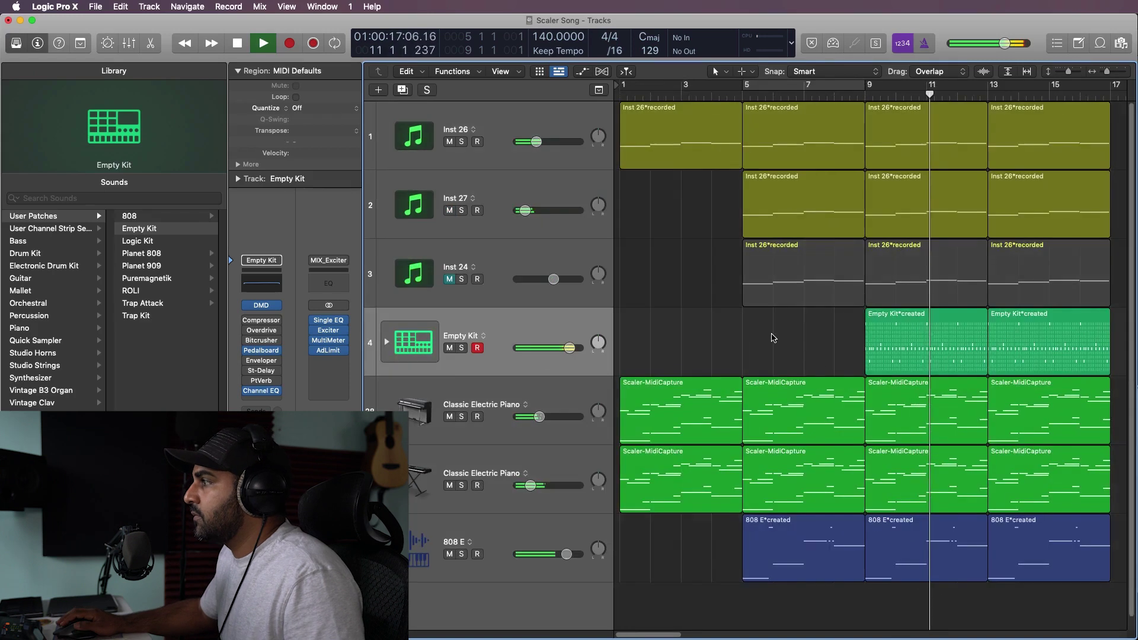
Step: Set the cycle range to bars 9 to 17 and stop playback
scroll(773, 338, "right", 5)
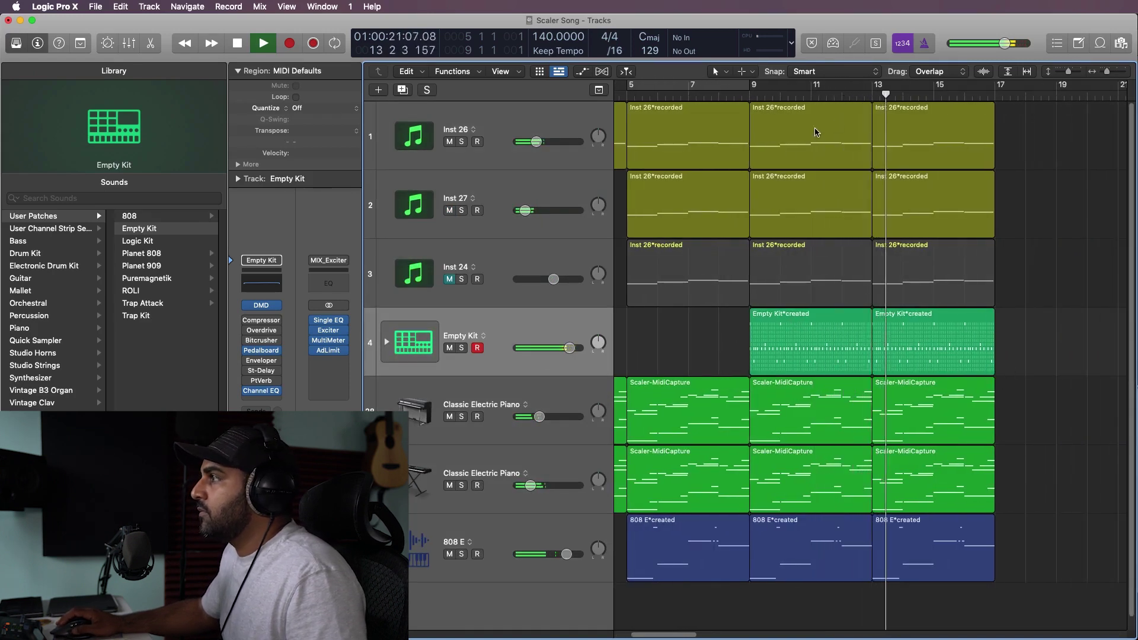
left_click_drag(750, 84, 1007, 133)
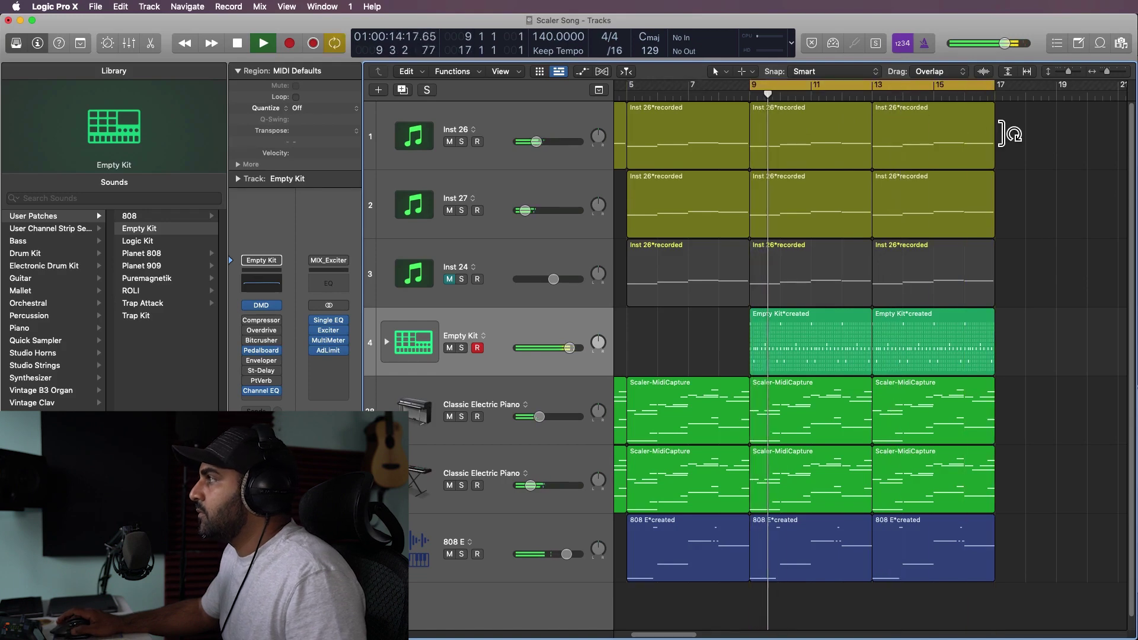
key("space")
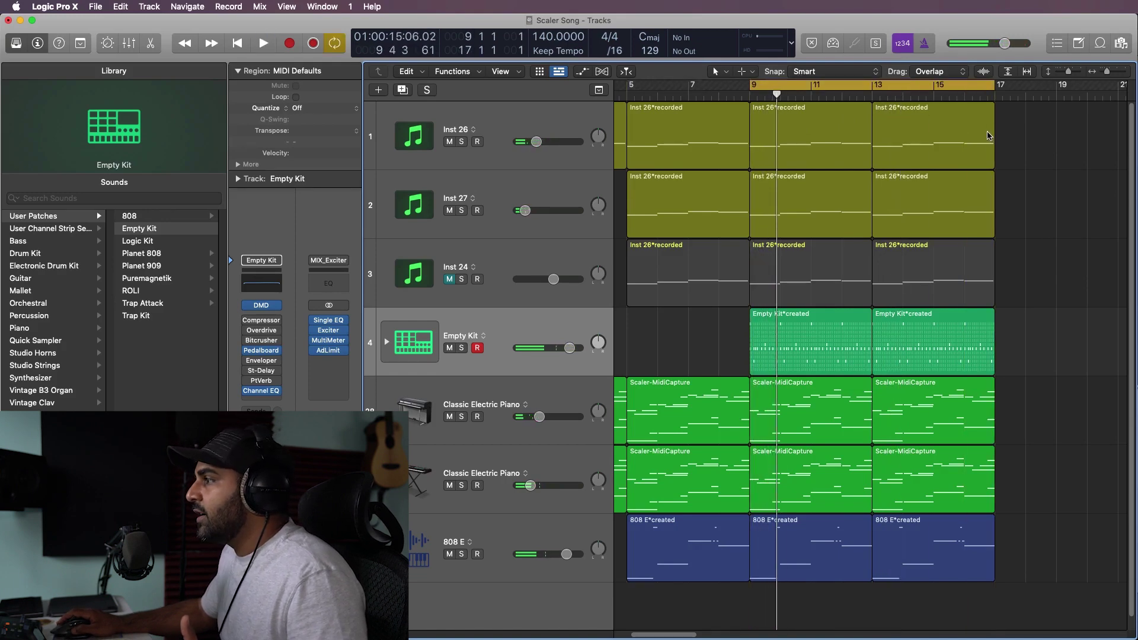
key("super+a")
key("z")
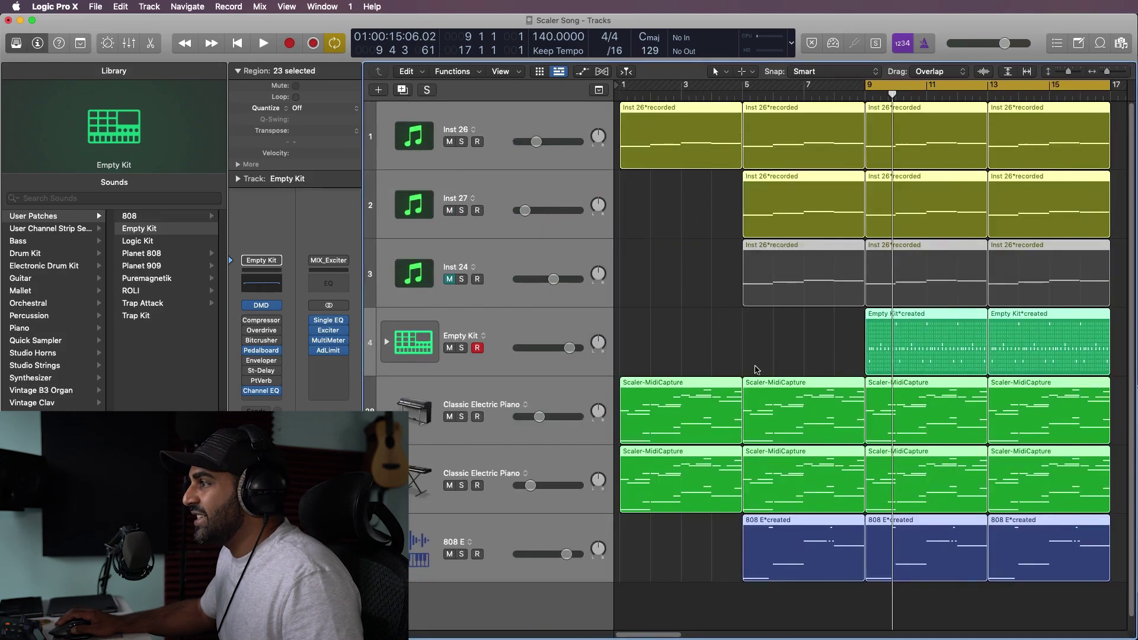
left_click(750, 346)
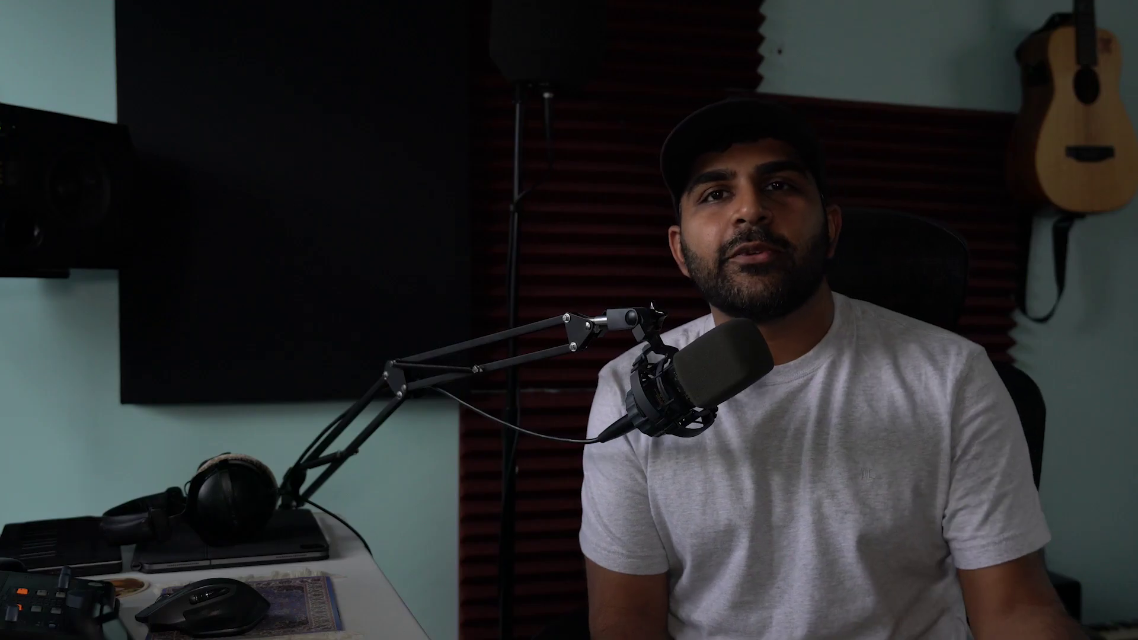